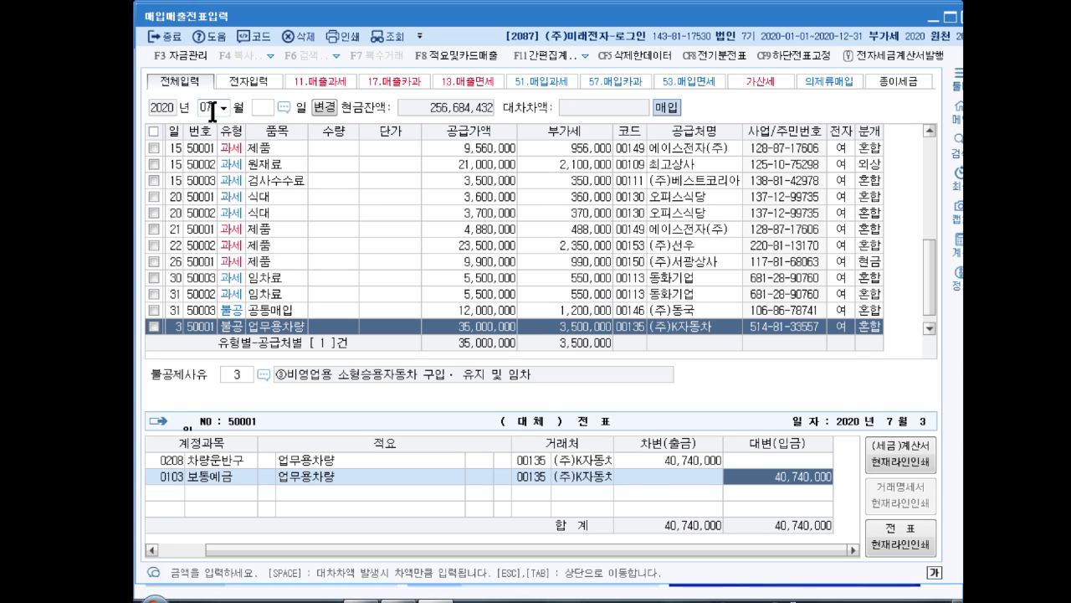
Finish the current July purchase voucher and set the voucher entry date to December 15
key("Return")
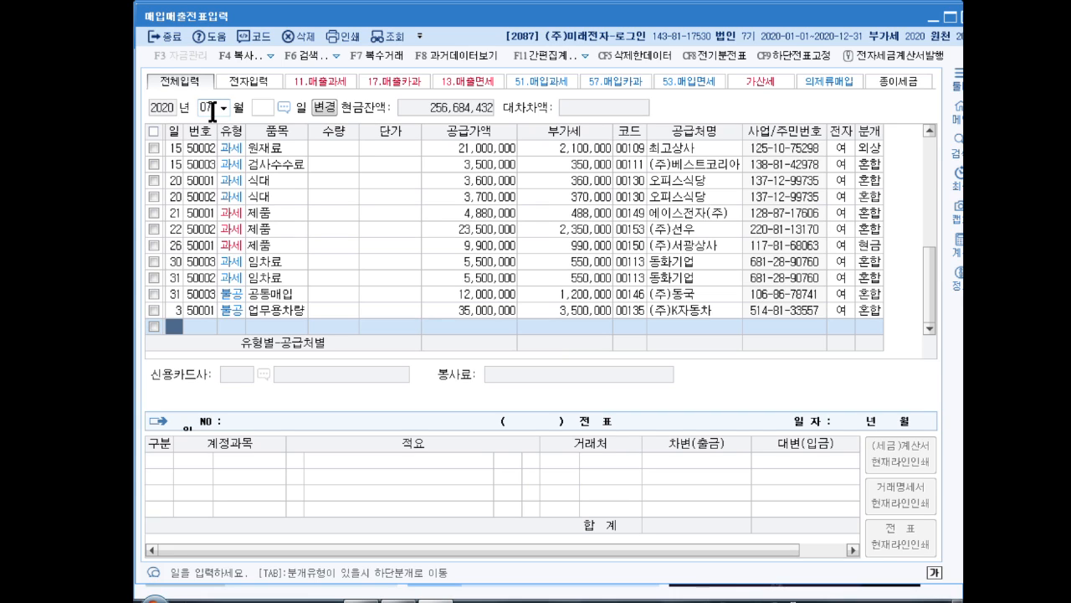
left_click(207, 107)
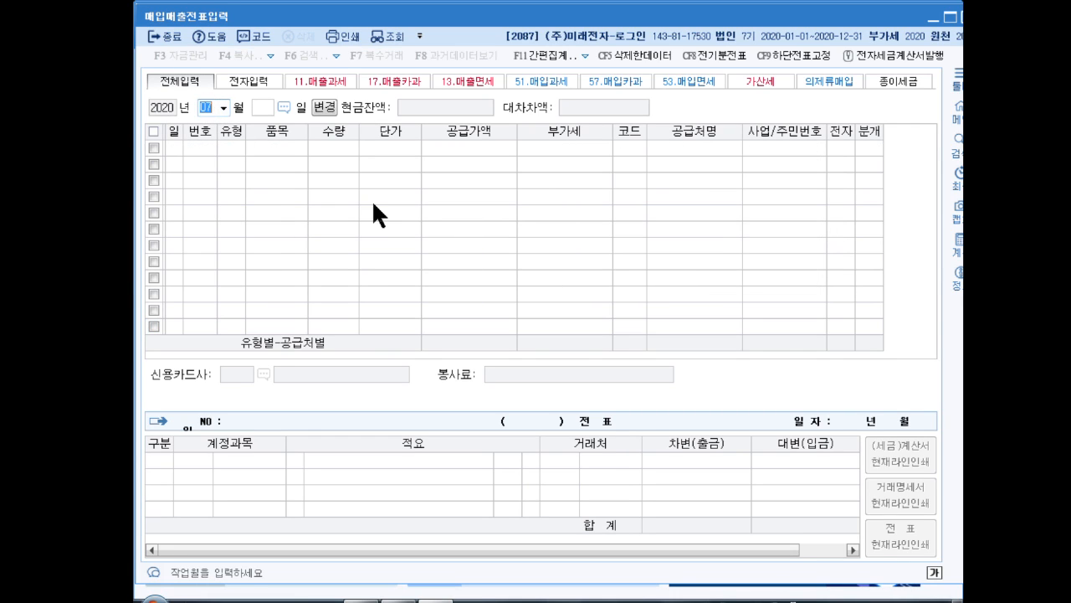
type("12")
key("Return")
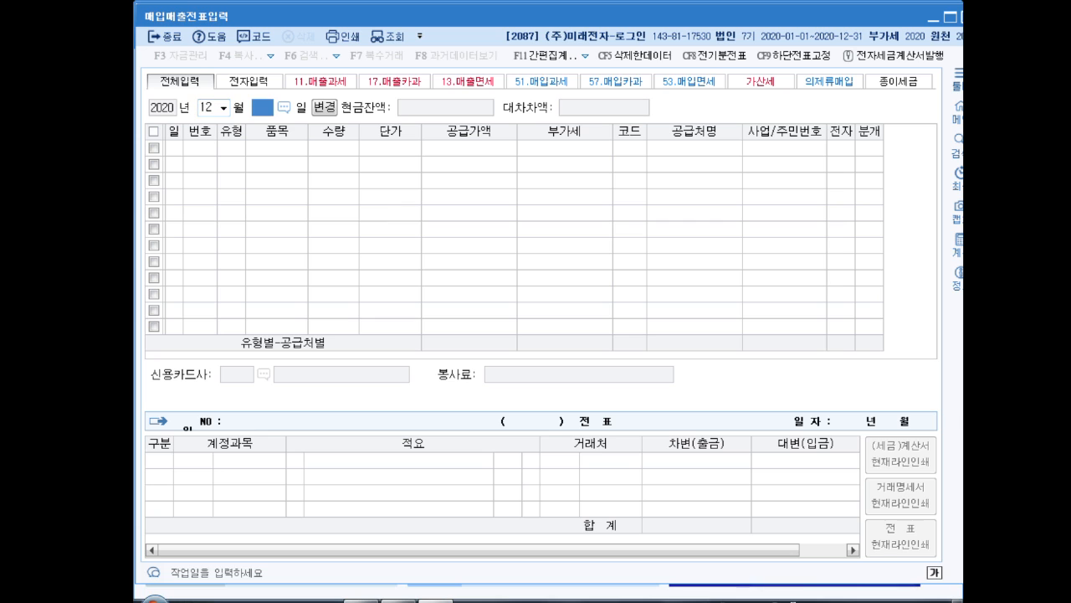
type("15")
key("Return")
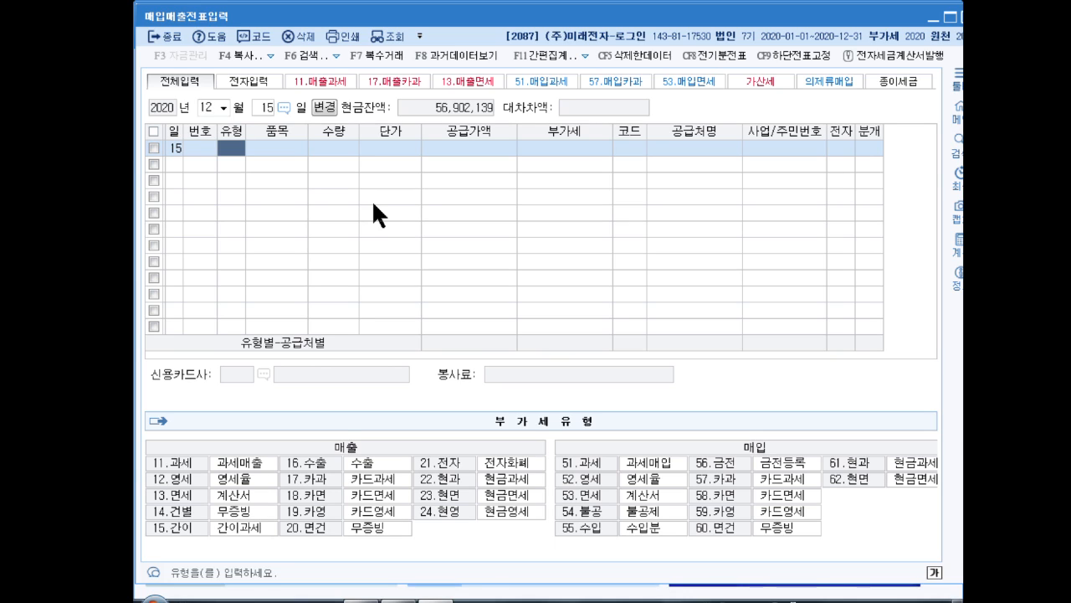
Start a voucher line with transaction type 16 (수출) and the item name 제품
type("16")
key("Return")
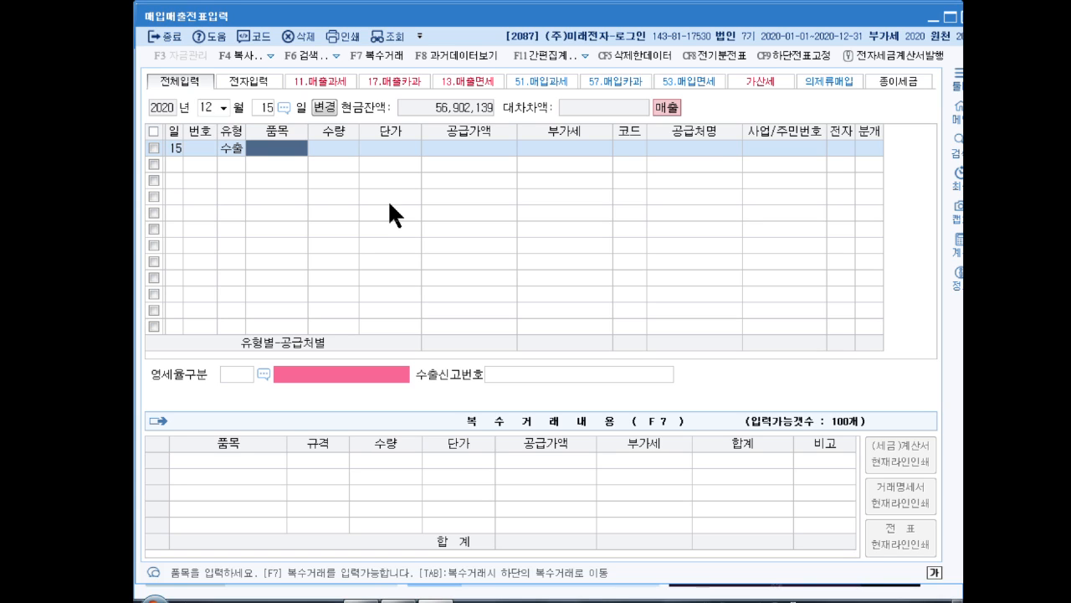
type("제품")
key("Return")
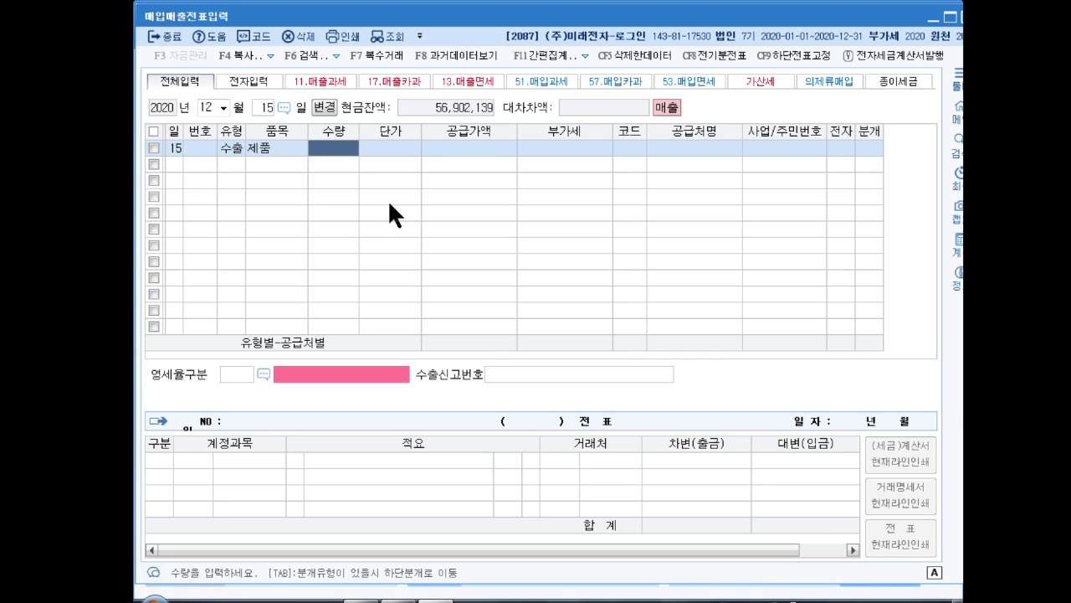
Set the export line's quantity to 150 and its unit price to 363,000, accepting the calculated supply amount
type("150")
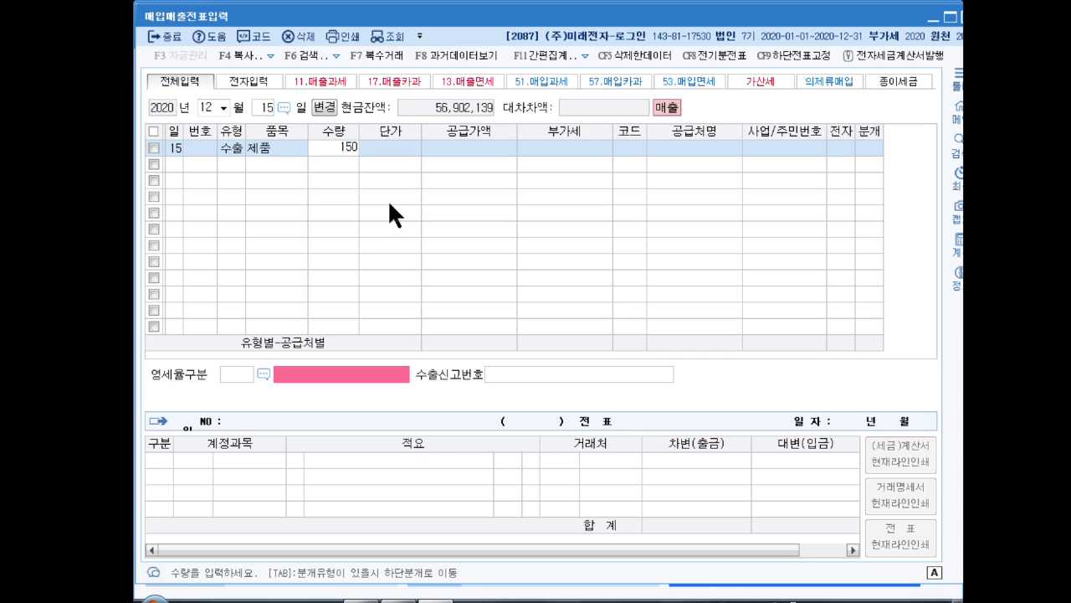
key("Return")
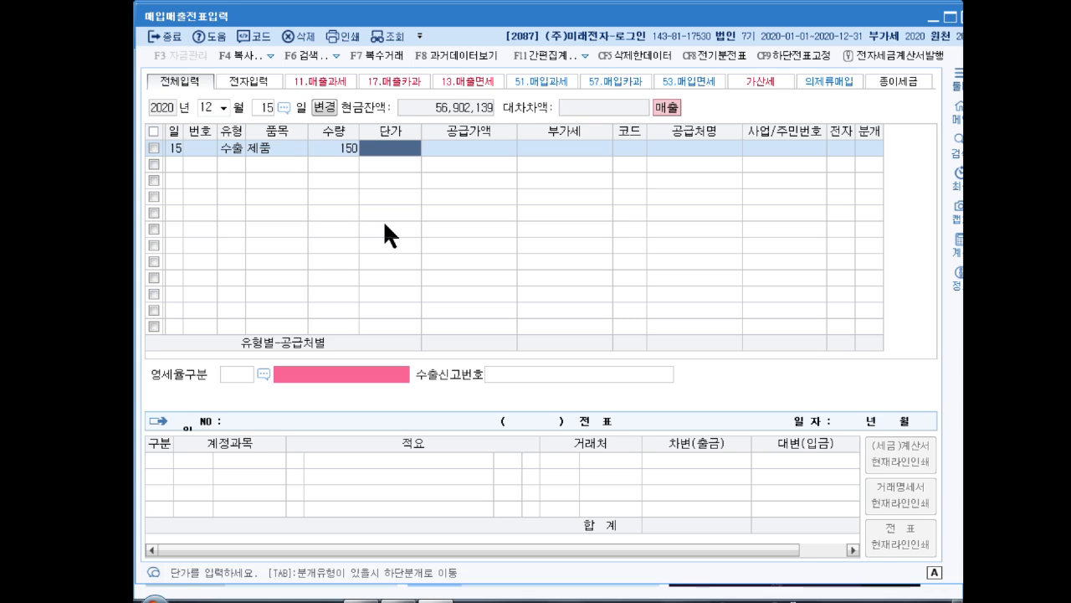
type("363,000")
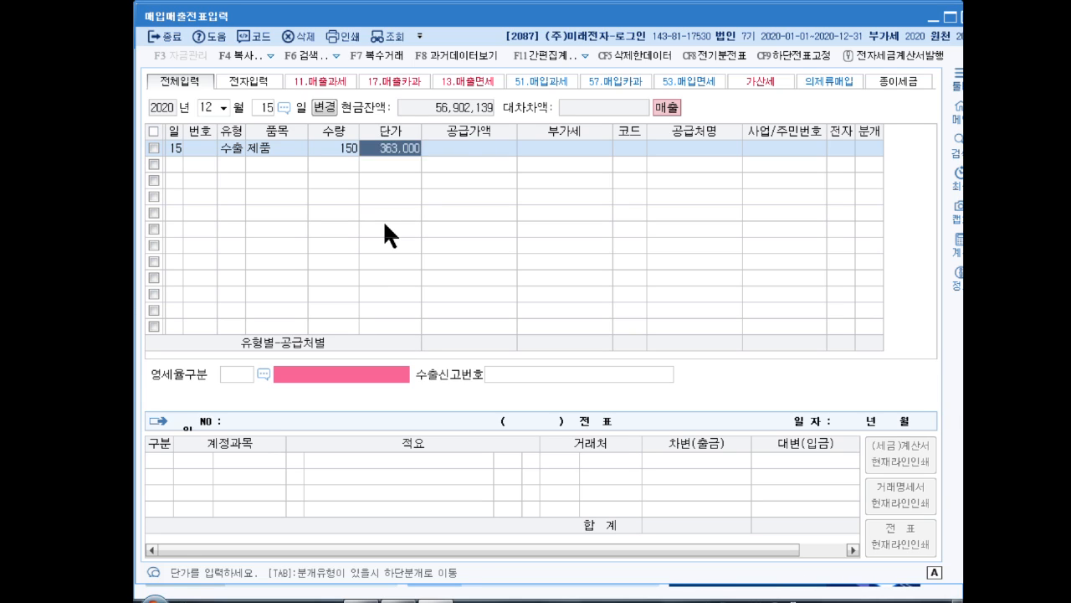
key("Return")
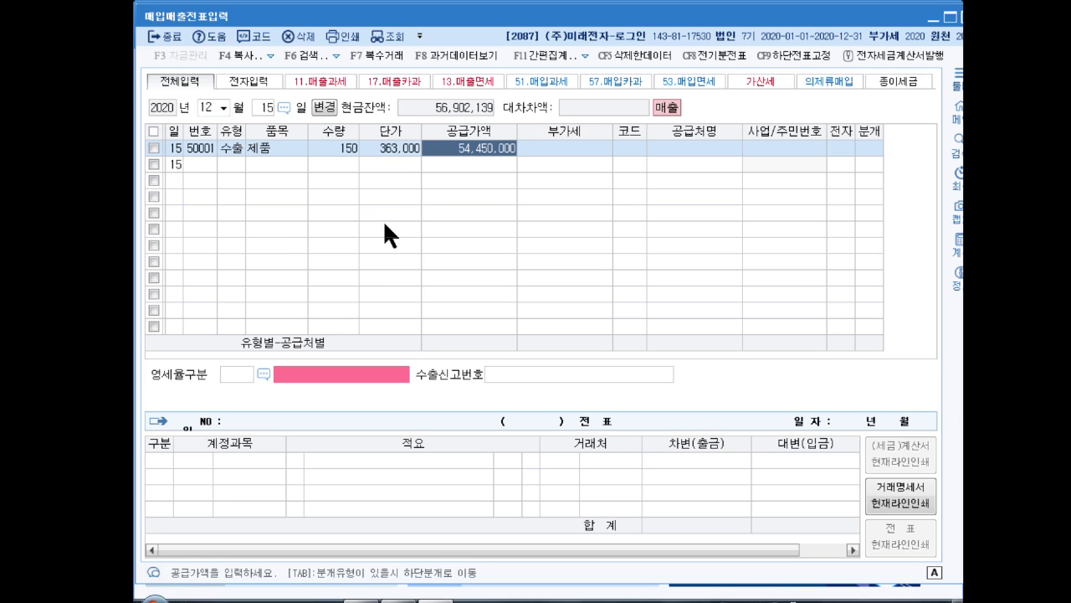
key("Return")
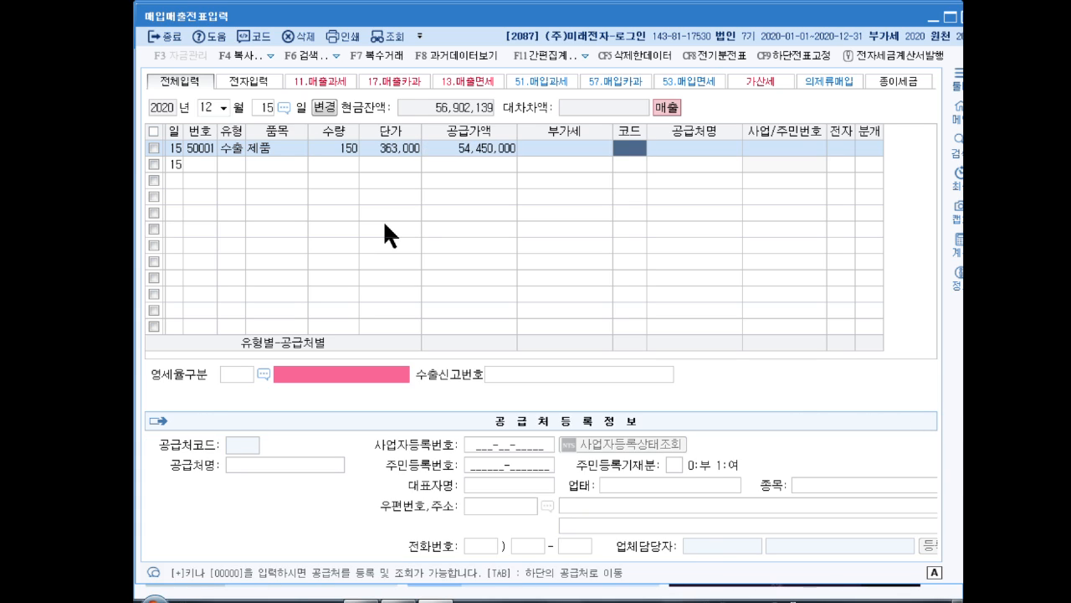
Look up the trading partner with GA and assign Ga.Co.Ltd to the export line
type("GA")
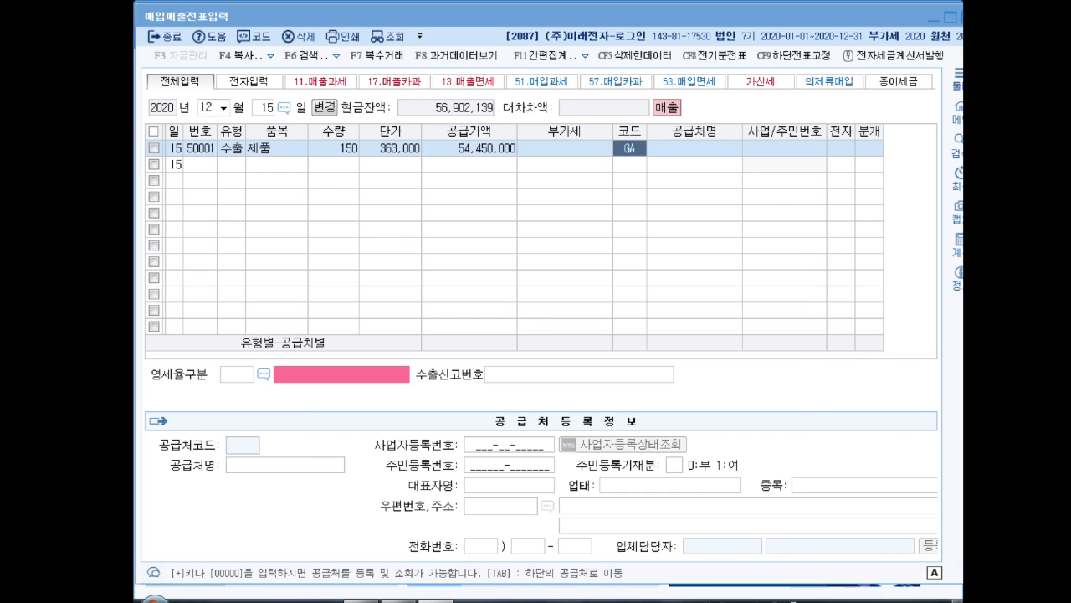
key("Return")
key("Return")
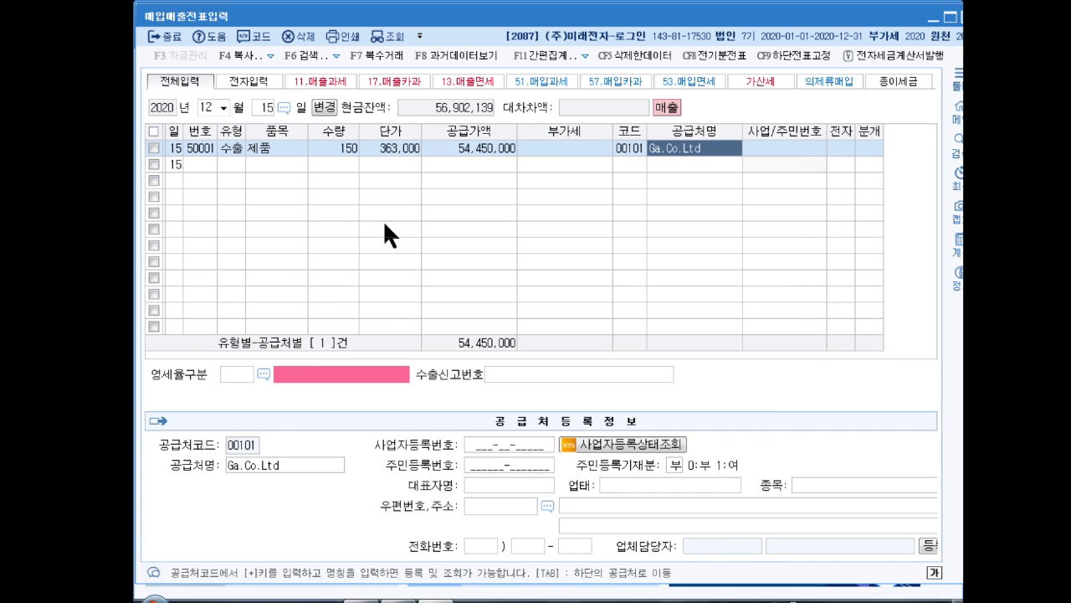
key("Return")
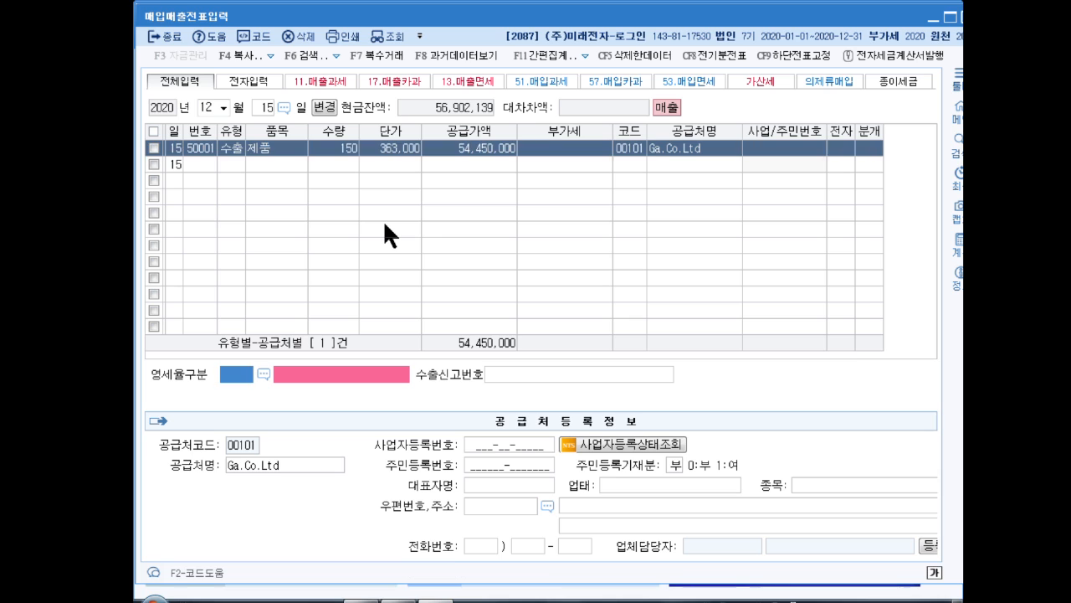
key("F2")
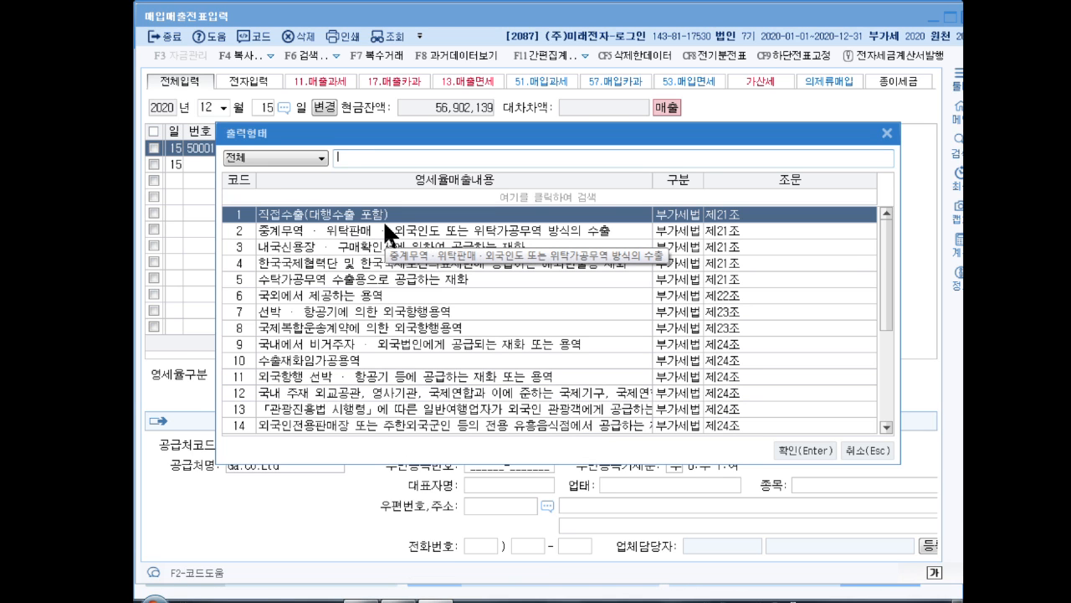
key("Return")
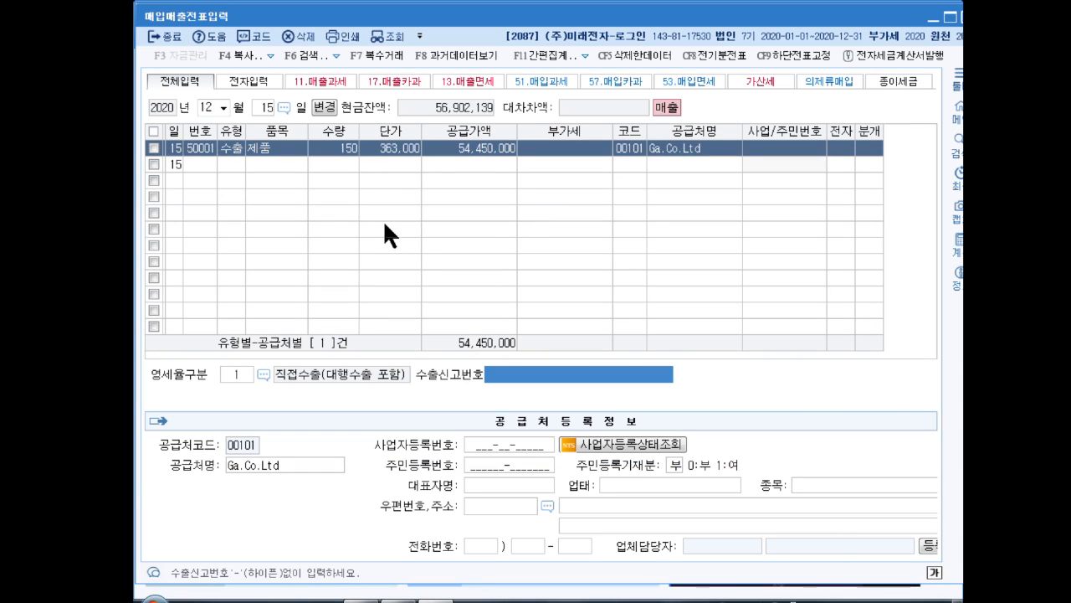
type("01")
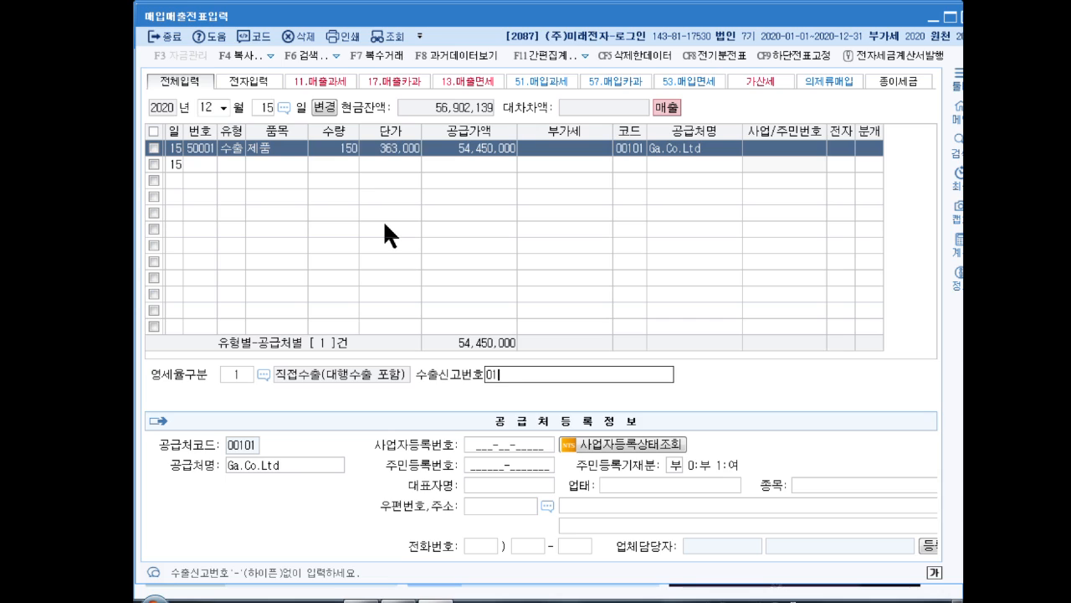
type("0-05-23-0")
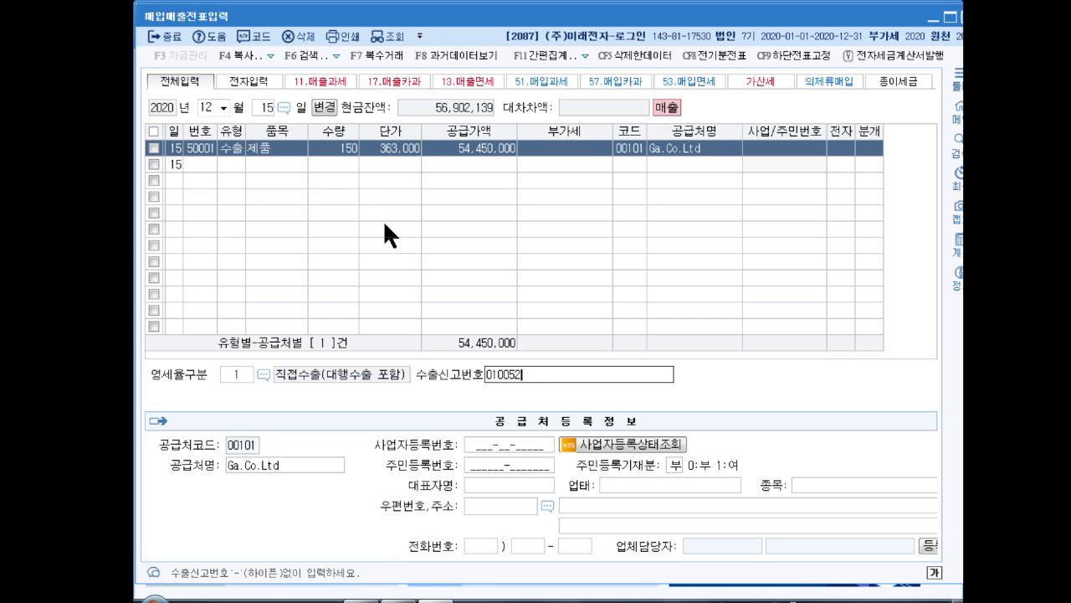
type("000010-")
type("2")
key("Return")
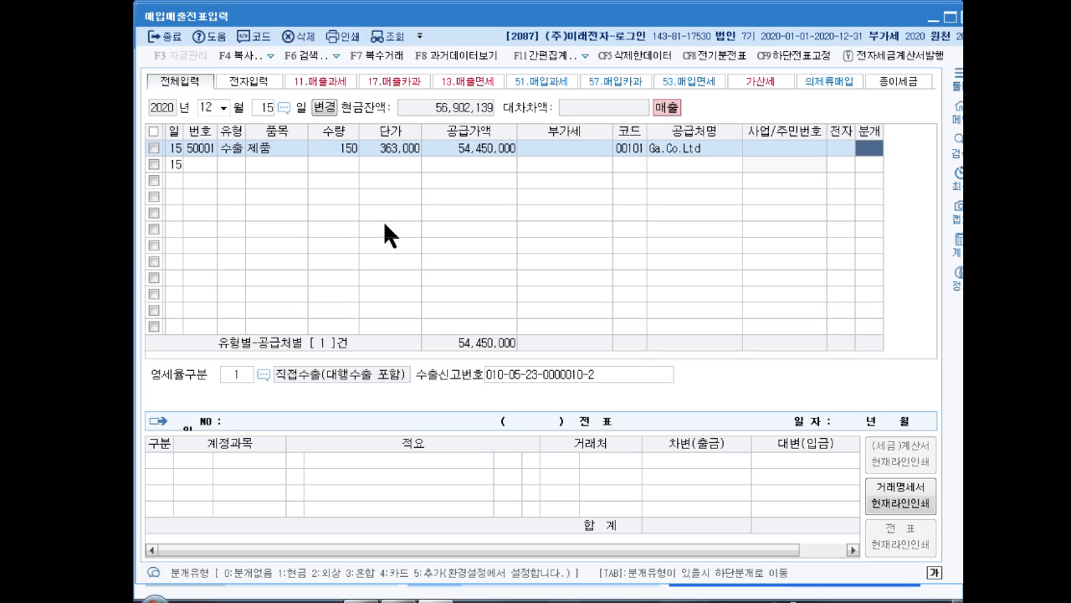
type("2")
Set the journal type to 외상 (2) and accept the 외상매출금 and 제품매출 entries to complete the voucher
key("Return")
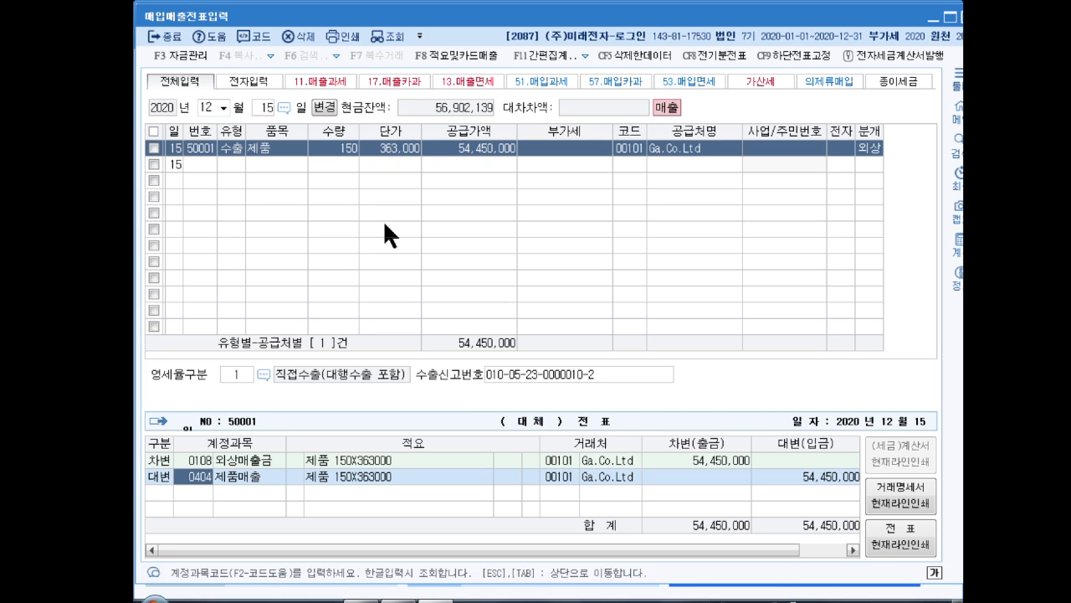
key("Return")
key("Return")
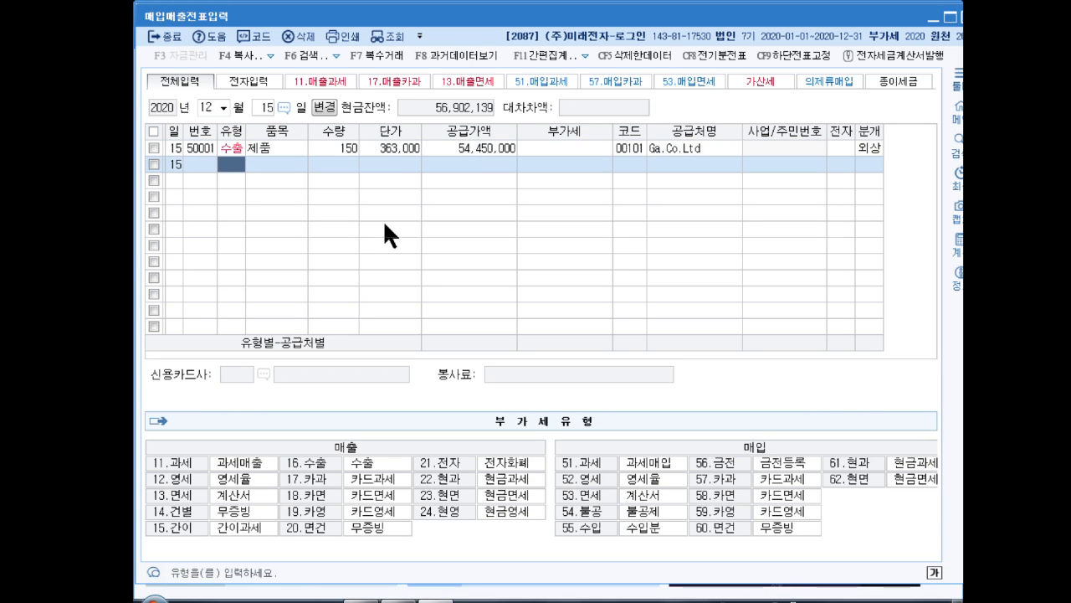
Leave voucher entry and open the 수출실적명세서 in the VAT module for the period October to December 2020
key("Escape")
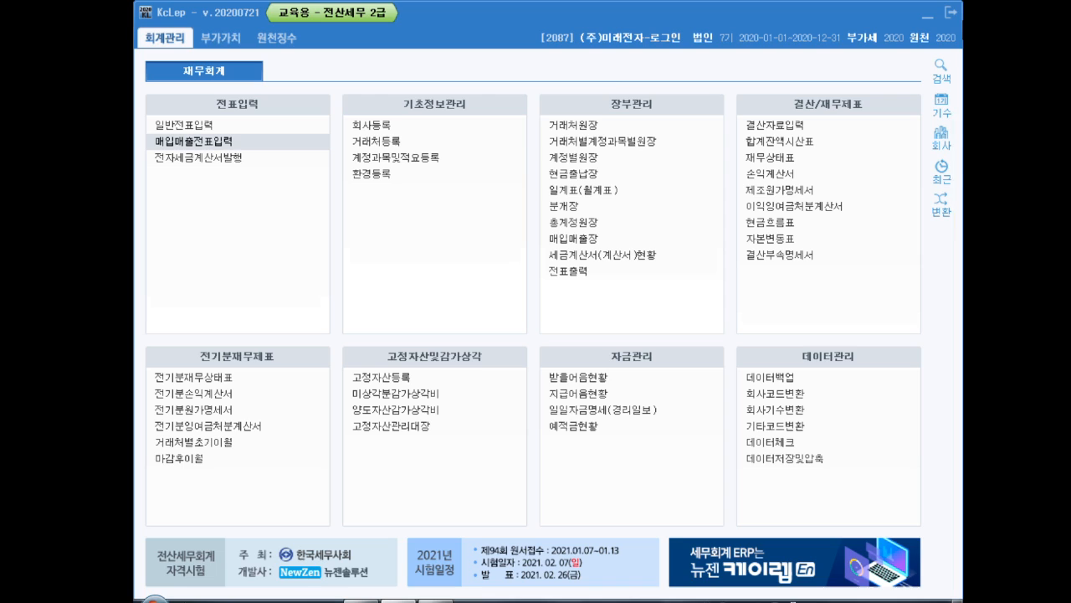
left_click(214, 40)
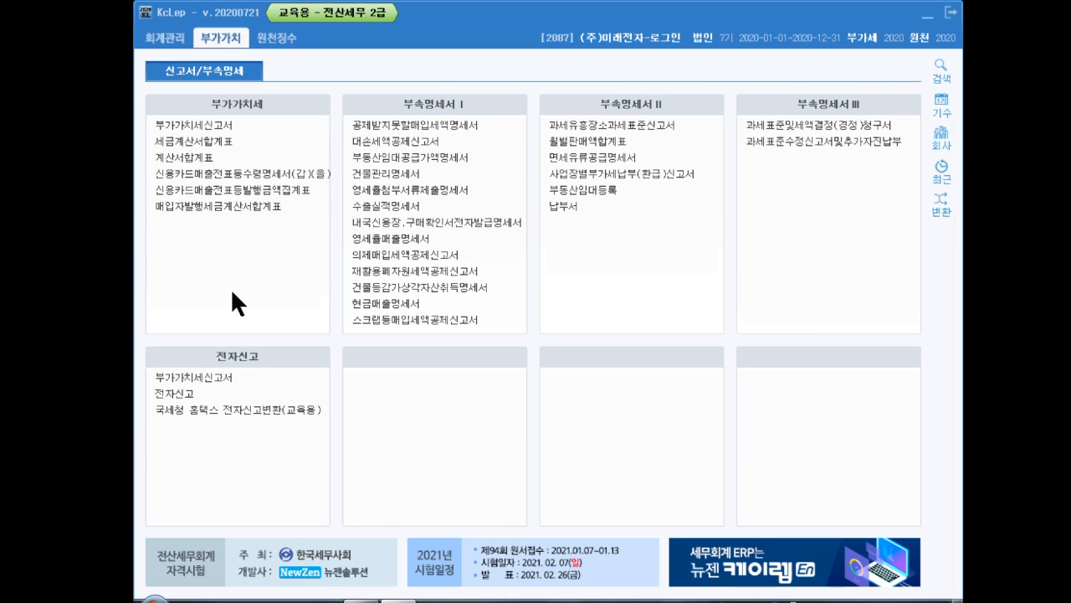
left_click(405, 205)
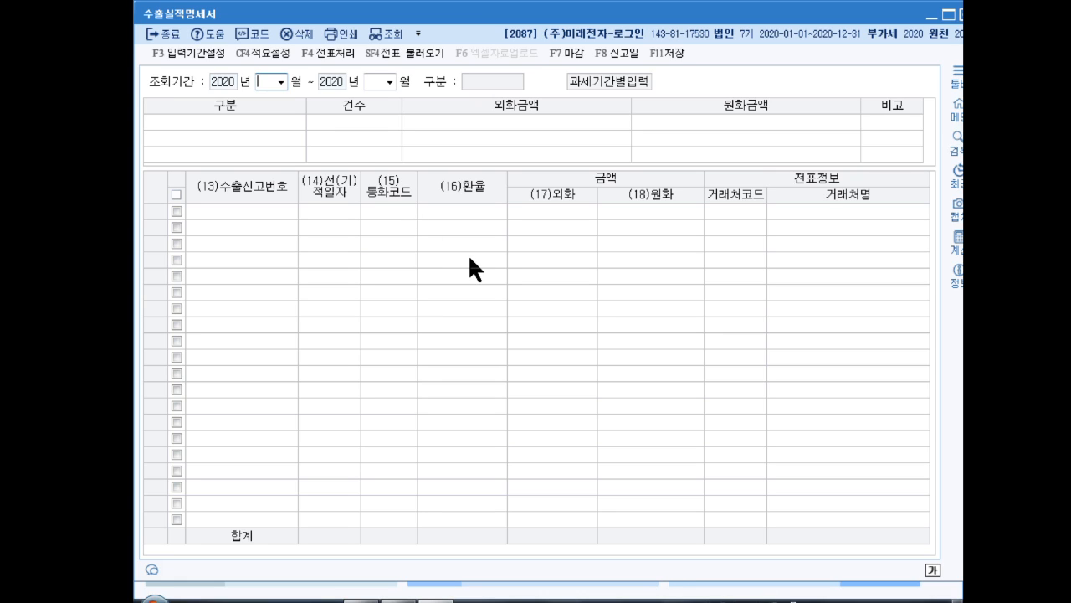
type("10")
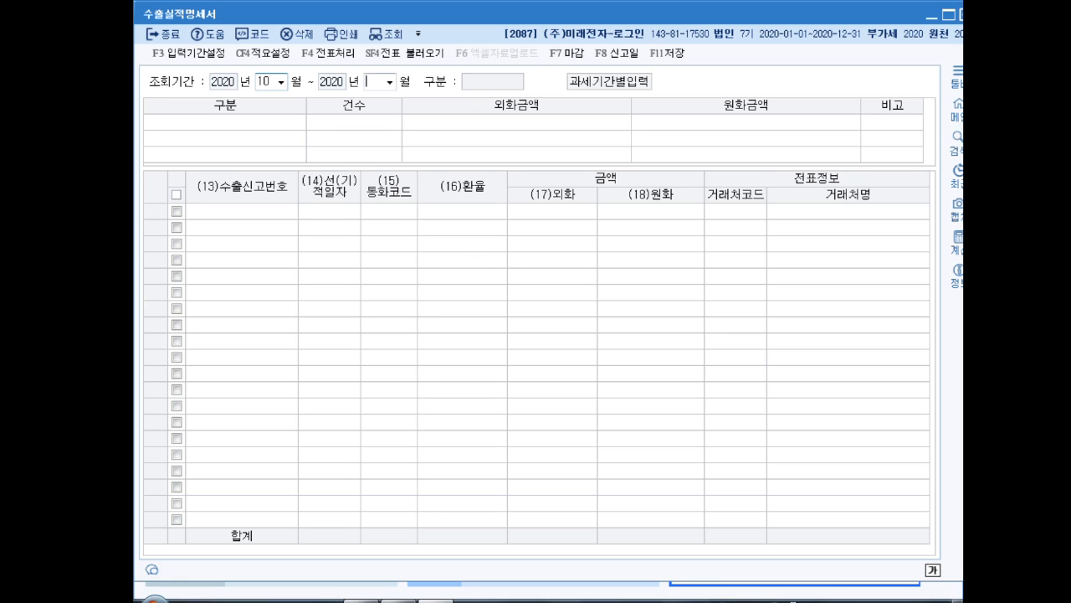
type("12")
key("Return")
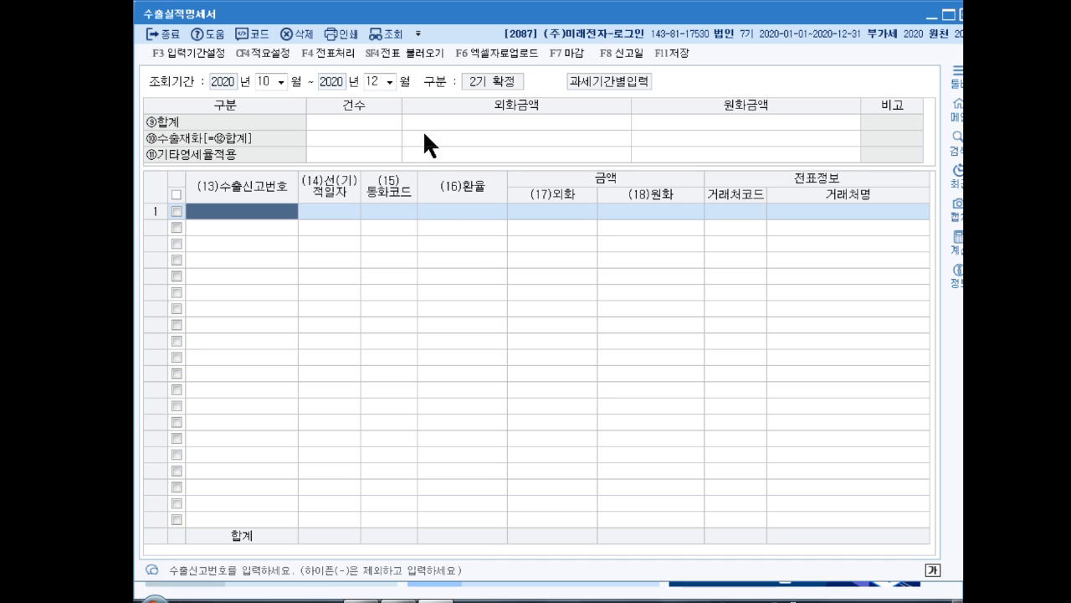
Load the December 15 Ga.Co.Ltd export voucher into the export performance statement
left_click(416, 54)
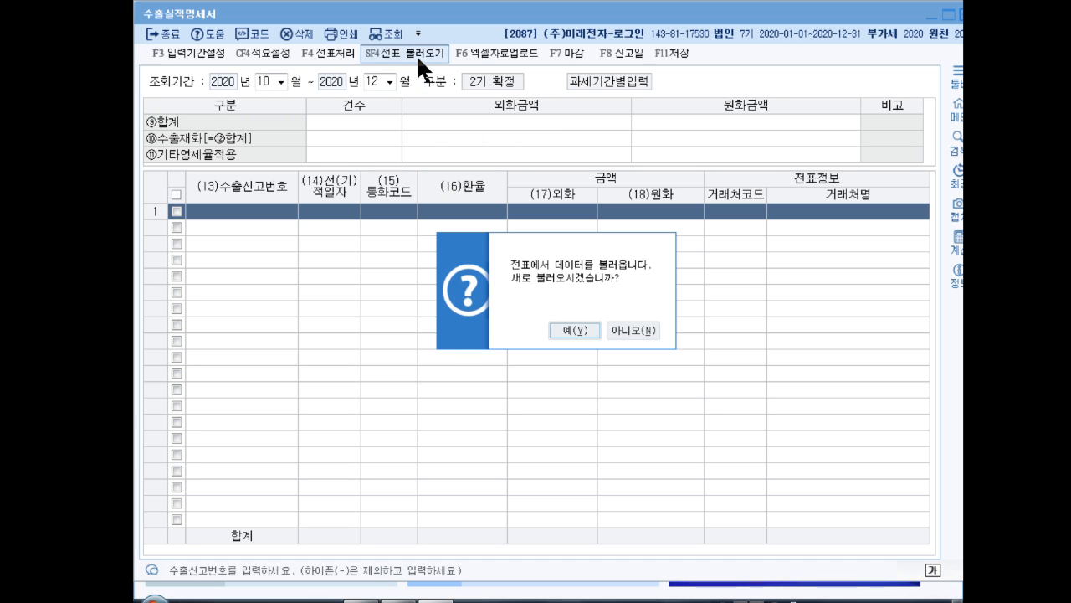
left_click(571, 328)
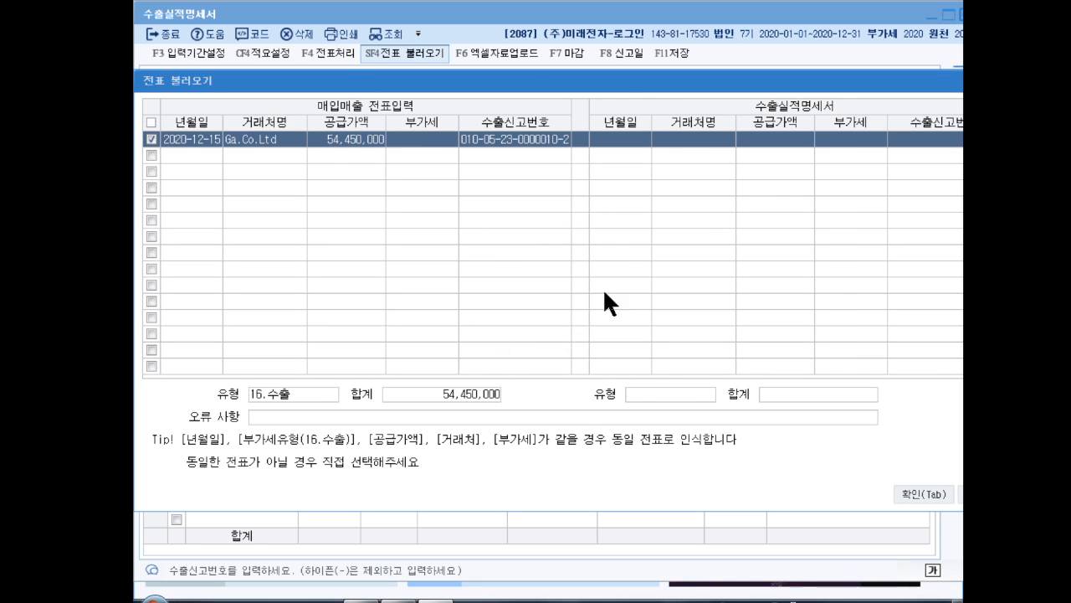
left_click(912, 494)
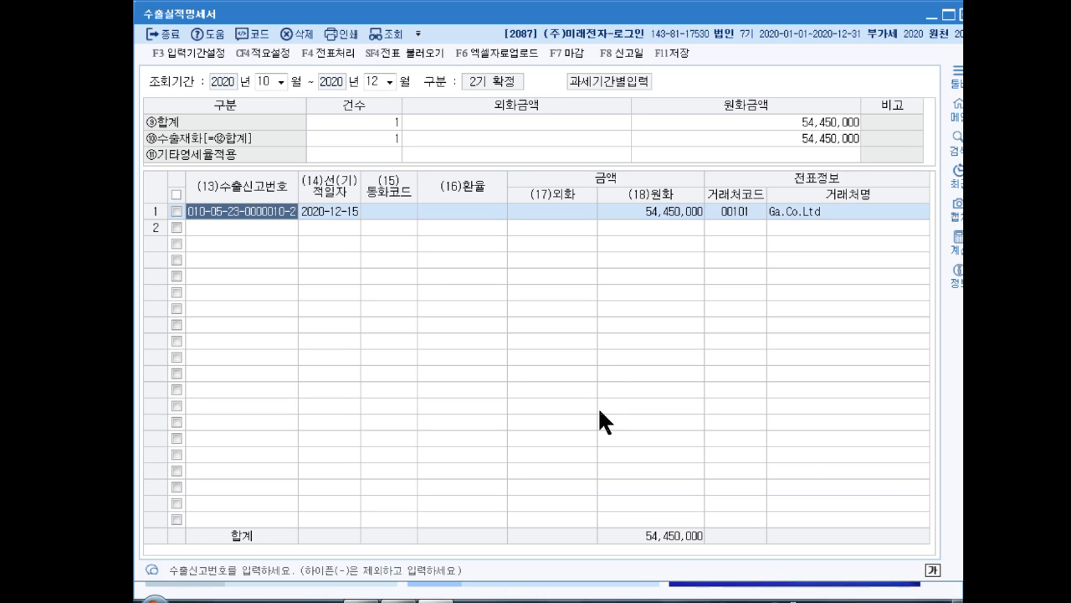
Set the loaded export line's currency code to USD (미국) and its exchange rate to 1,210
key("Return")
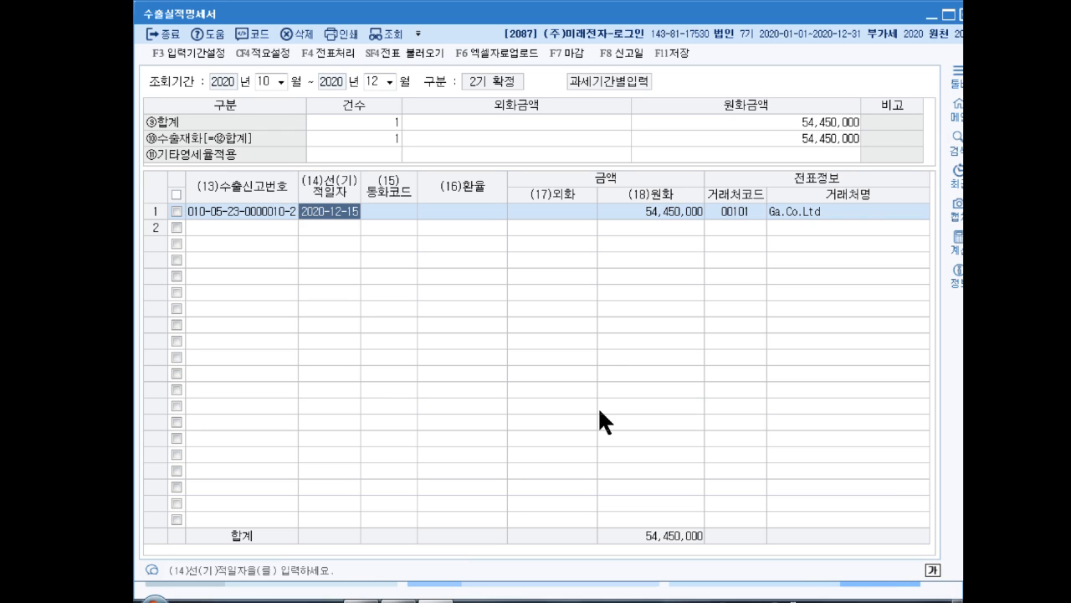
key("Return")
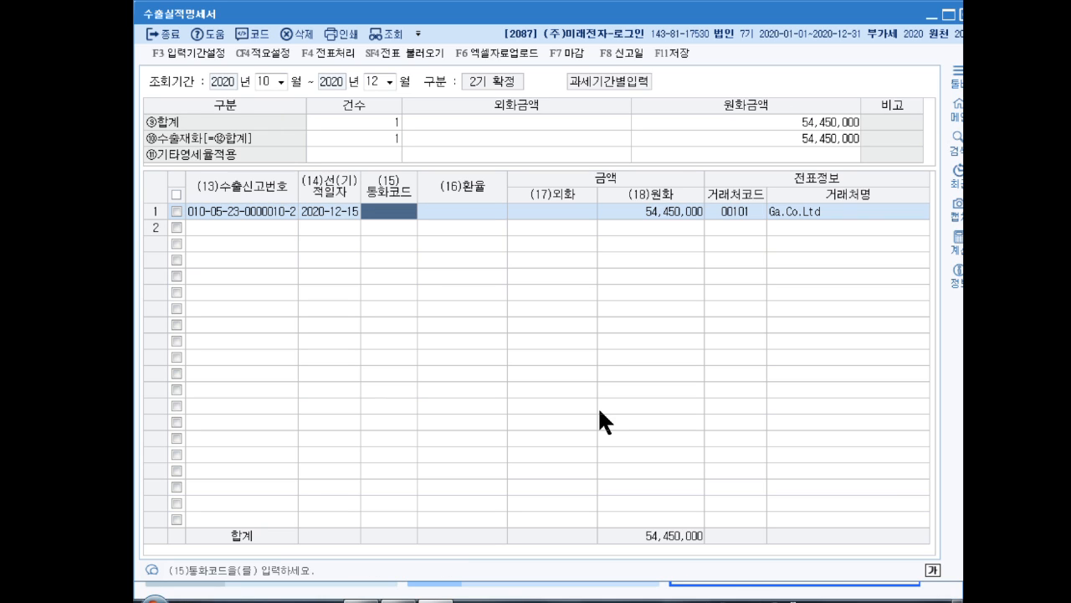
key("Return")
type("미국")
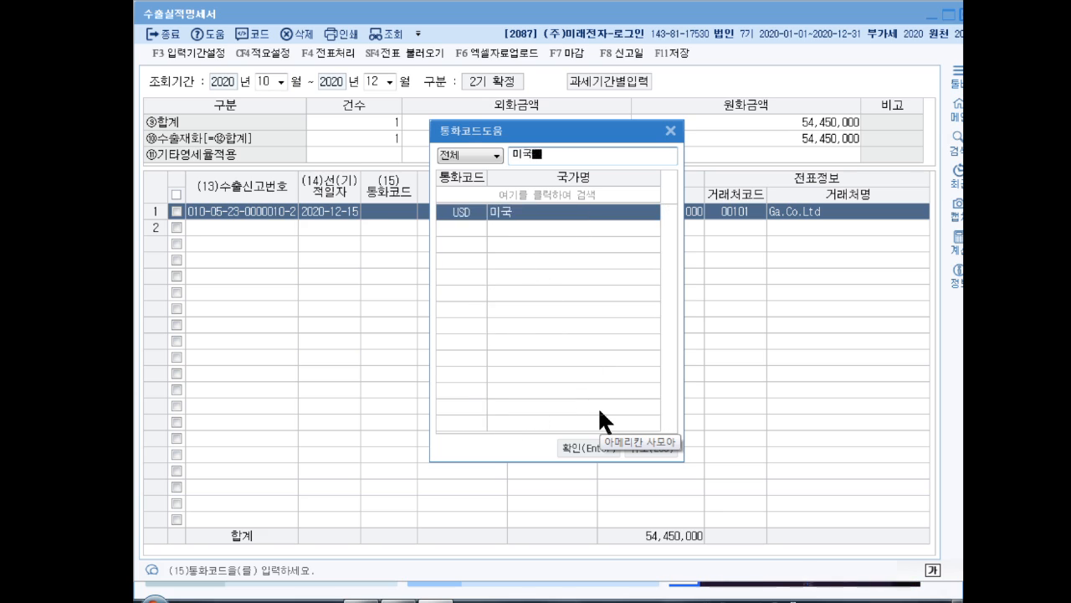
key("Return")
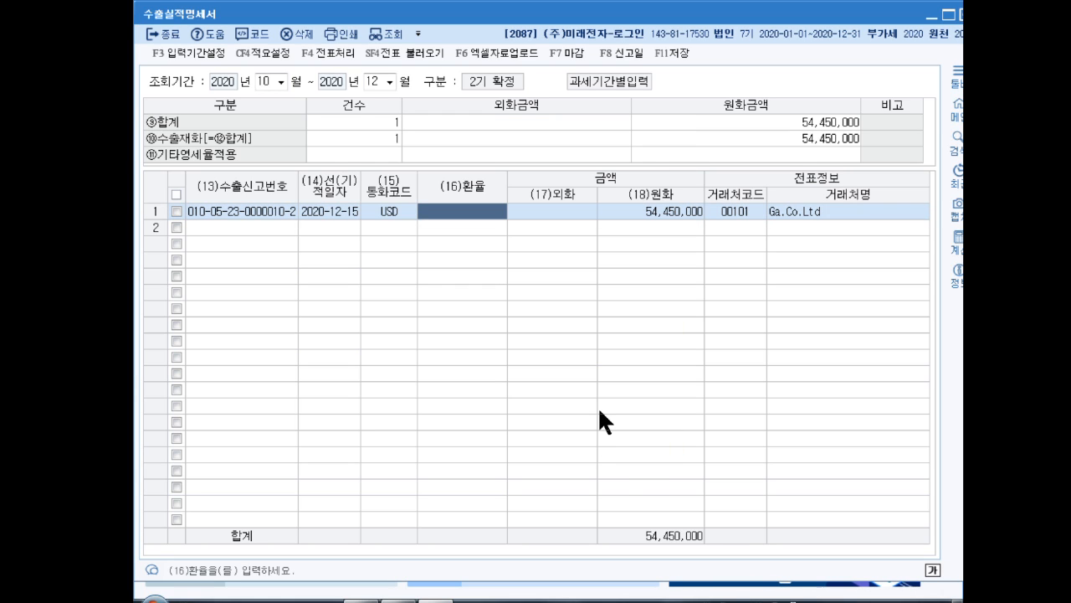
type("12")
type("0")
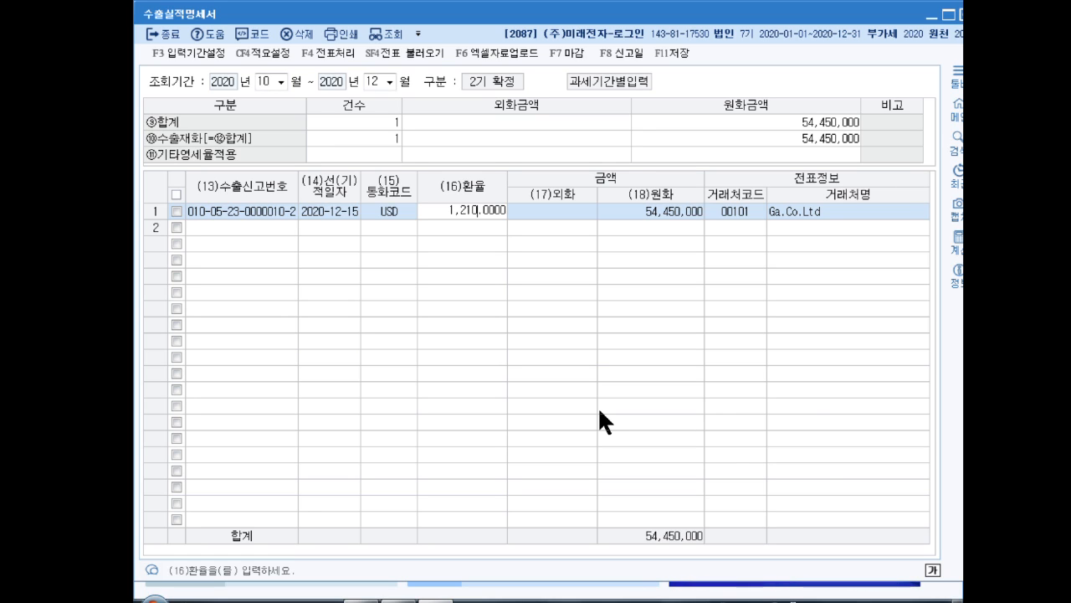
key("Return")
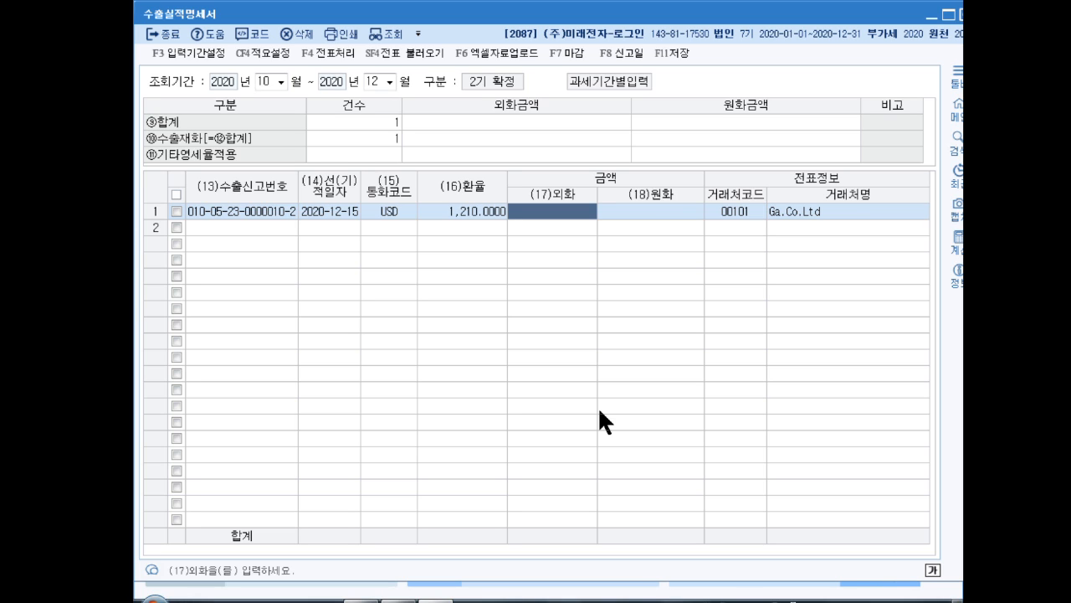
Enter 45,000 as the export line's foreign-currency amount, accept the calculated won amount, and leave the 수출실적명세서
type("450000.00")
key("Return")
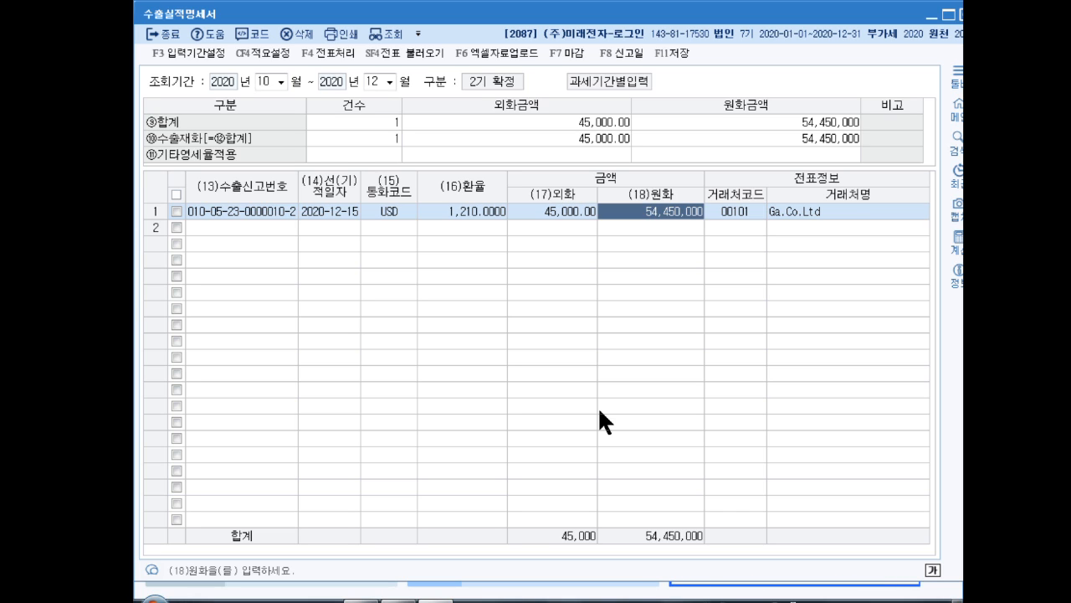
key("Return")
key("Return")
key("Up")
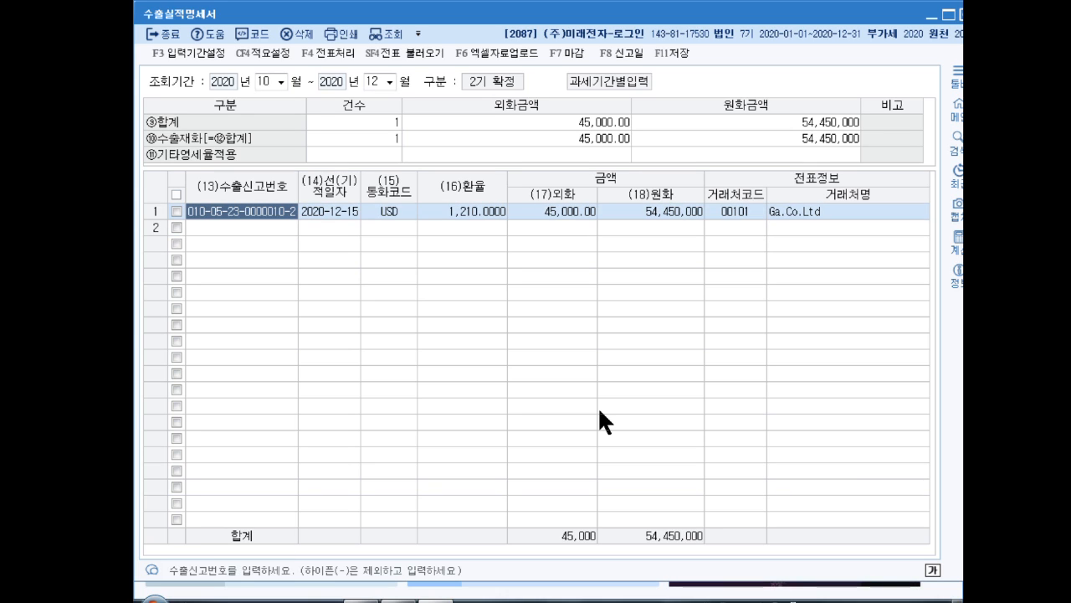
key("Escape")
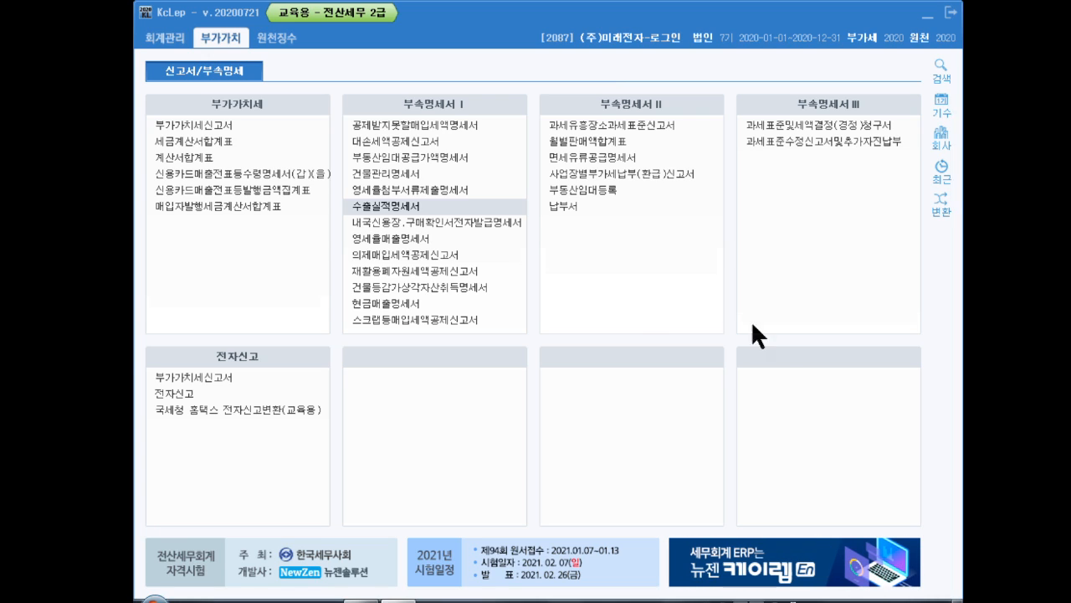
Open the 부동산임대공급가액명세서 for October to December 2020 and set its applied interest rate to 2.1%
left_click(418, 156)
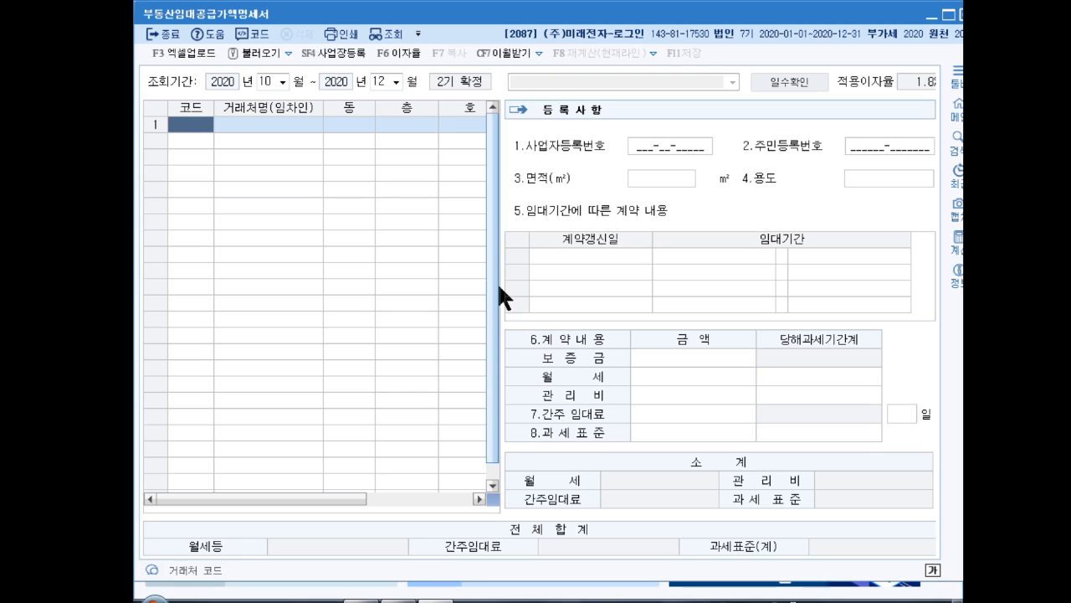
left_click(390, 53)
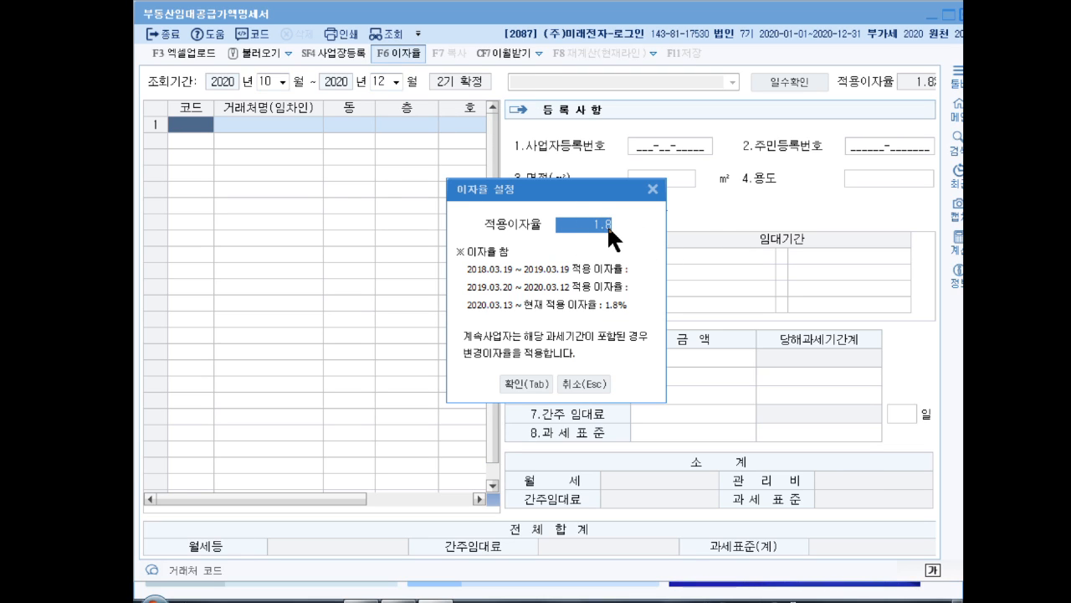
type("2.1")
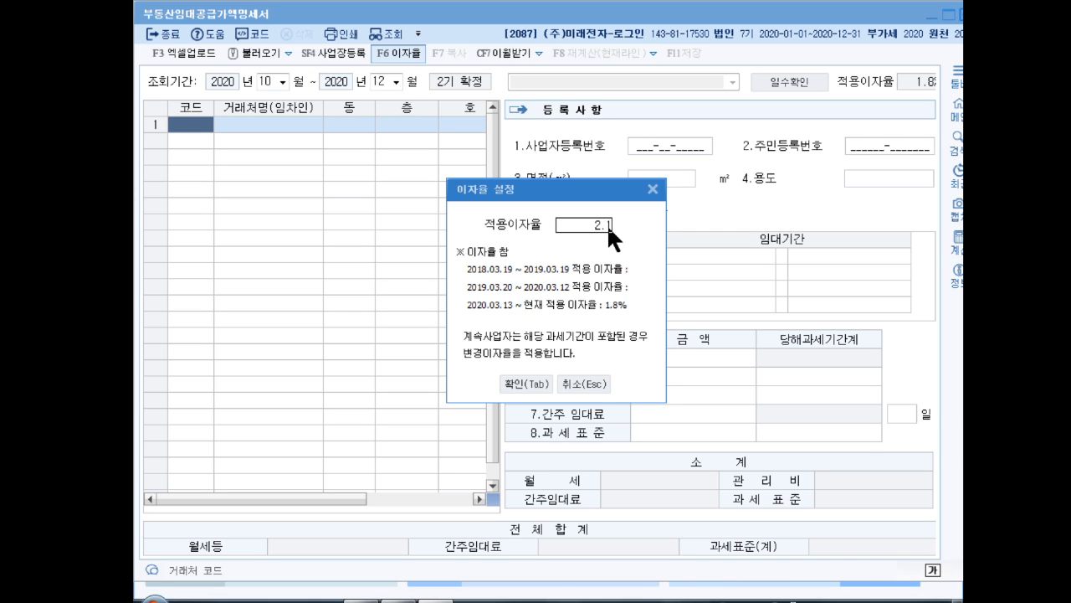
key("Return")
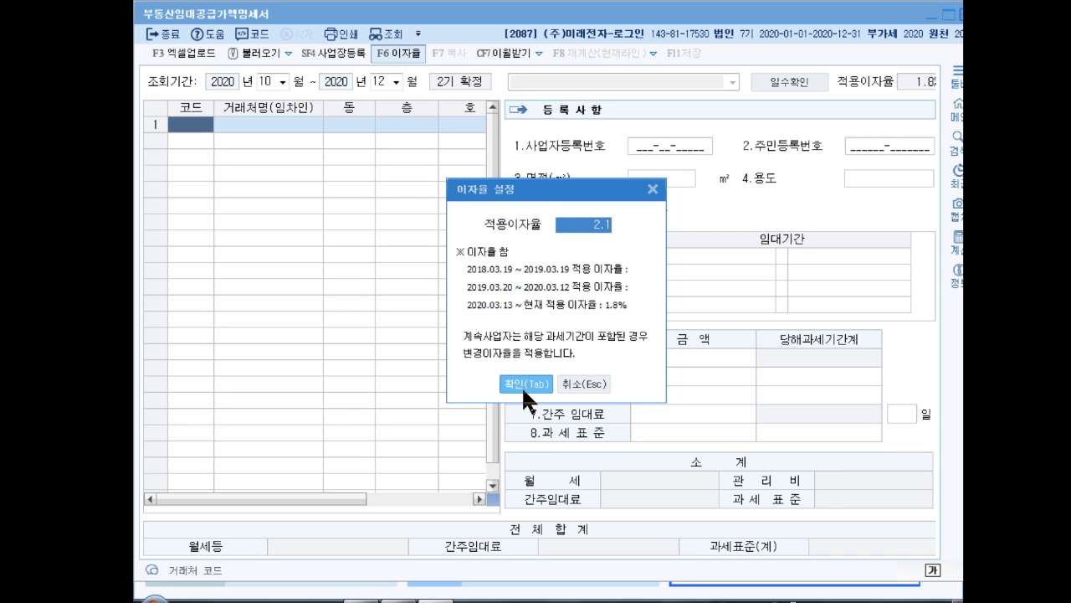
left_click(521, 385)
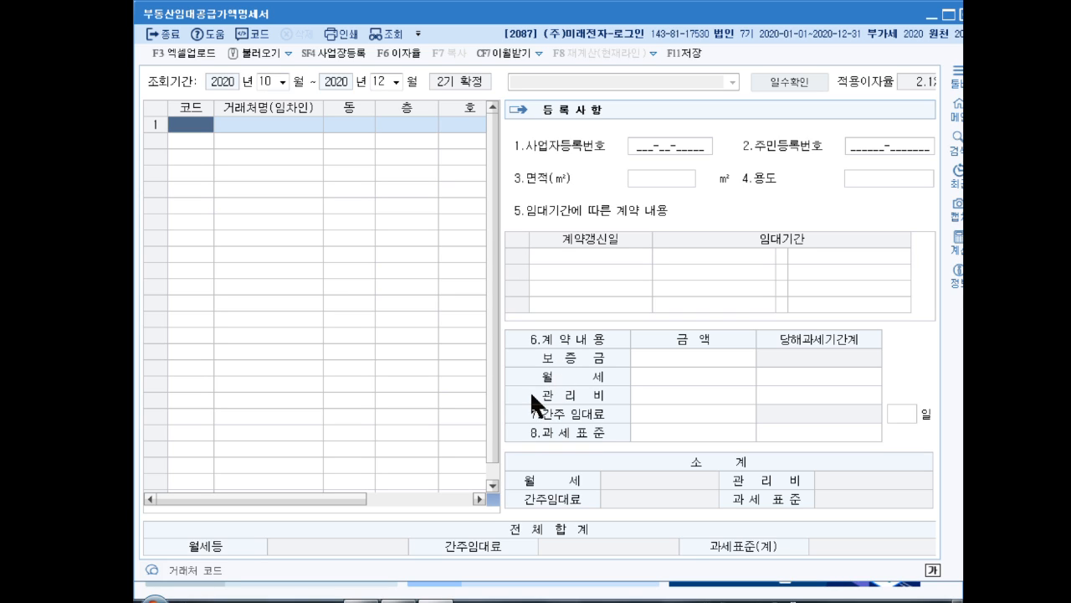
Add (주)고향상사 as the first tenant, on floor 1 in unit 102
key("F2")
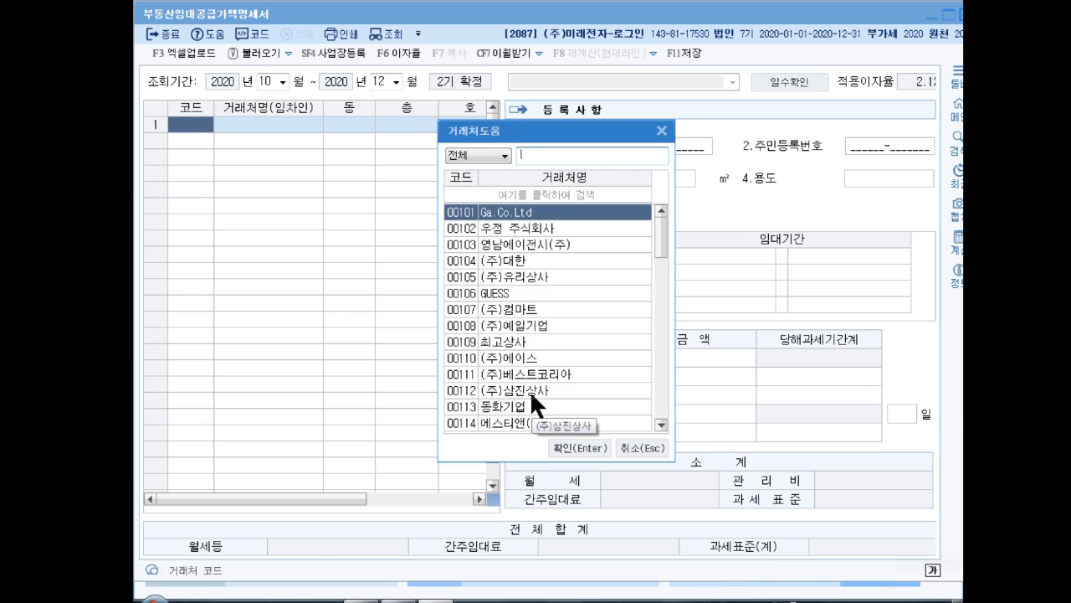
type("고향")
key("Return")
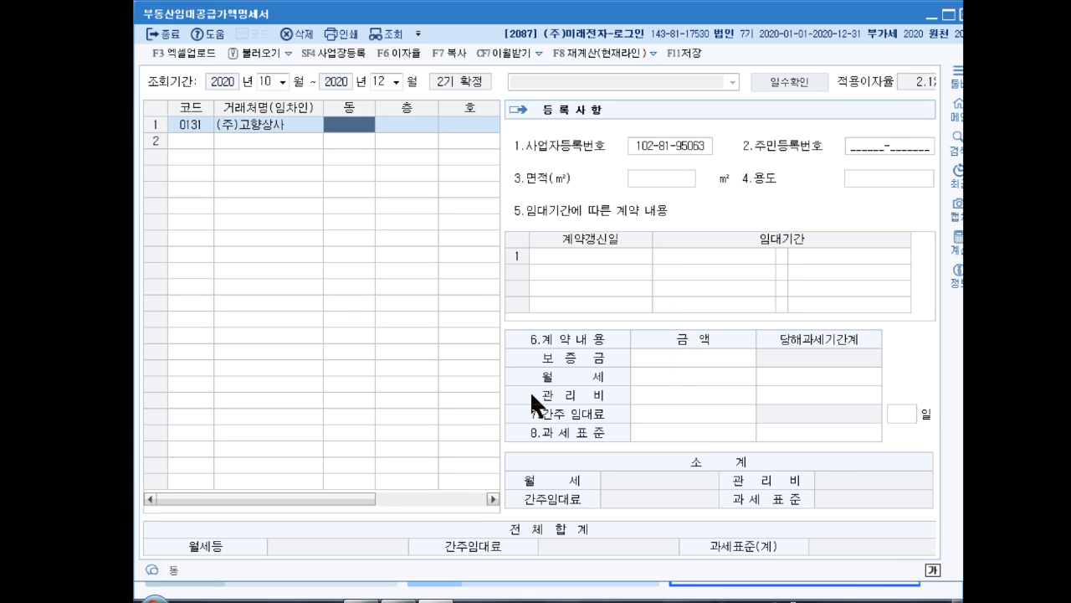
key("Return")
type("1")
key("Return")
type("1")
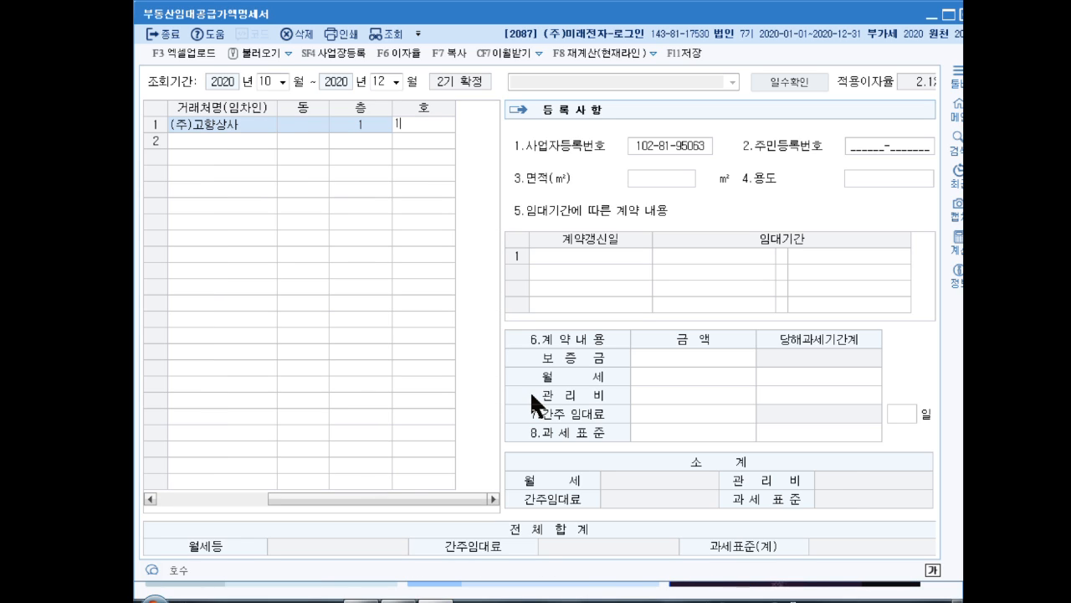
type("02")
key("Return")
Set the (주)고향상사 unit's area to 88 m² and its use to 사무실
key("Return")
key("Return")
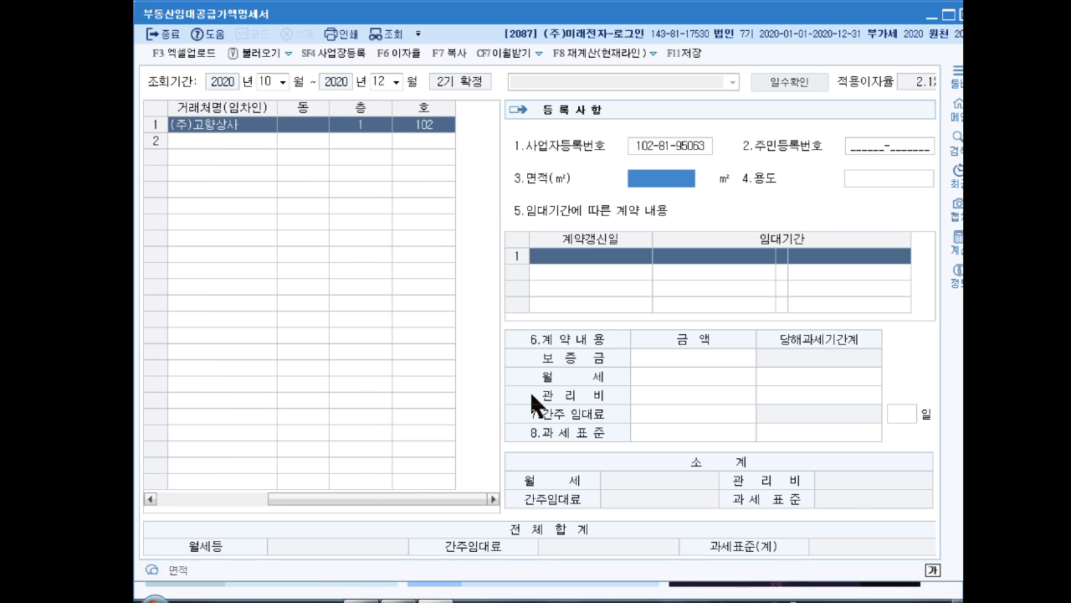
type("88")
key("Return")
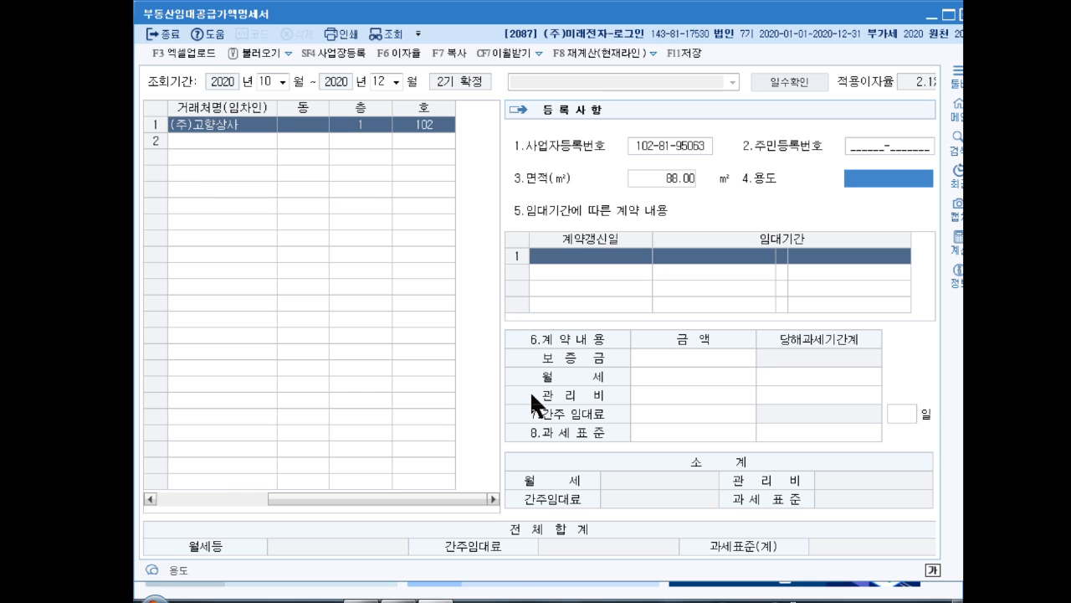
type("사무실")
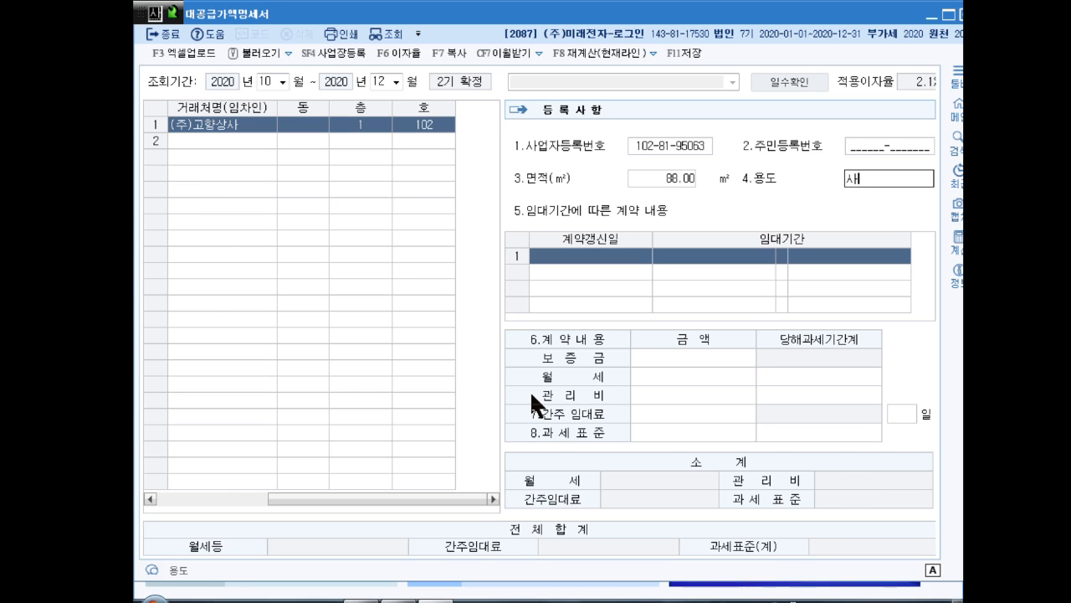
key("Return")
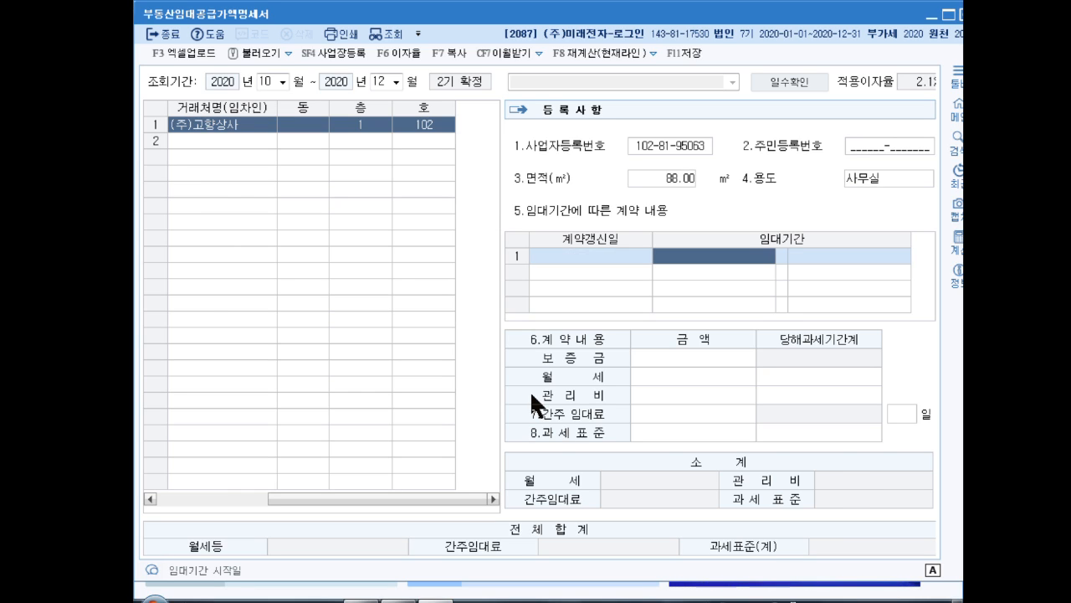
Enter the first lease period for (주)고향상사 as 2018-11-01 to 2020-10-31
type("2018-11-0")
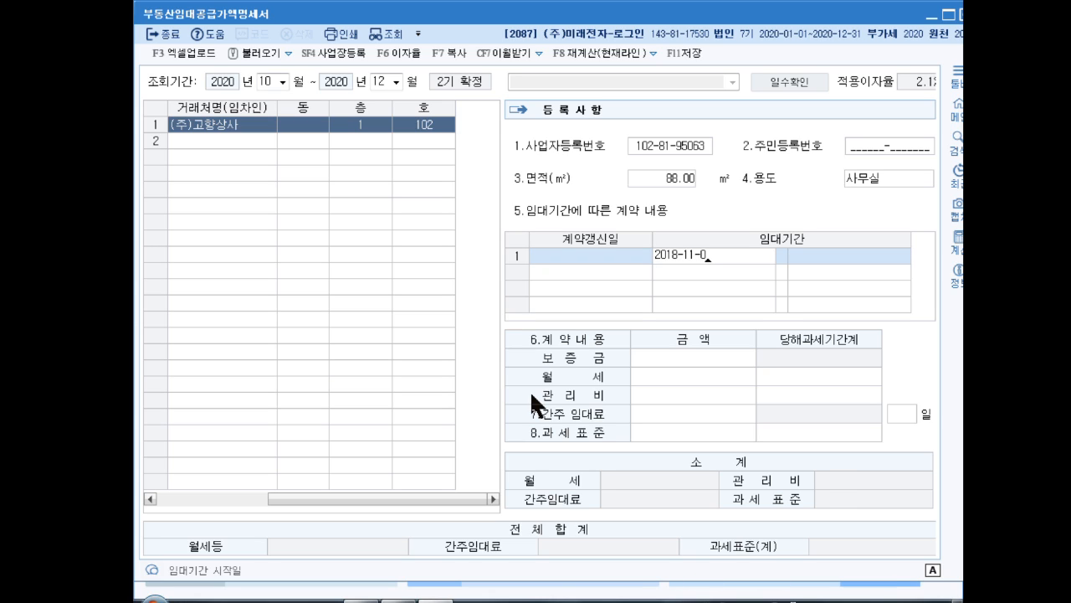
type("1")
key("Return")
type("2020-10-")
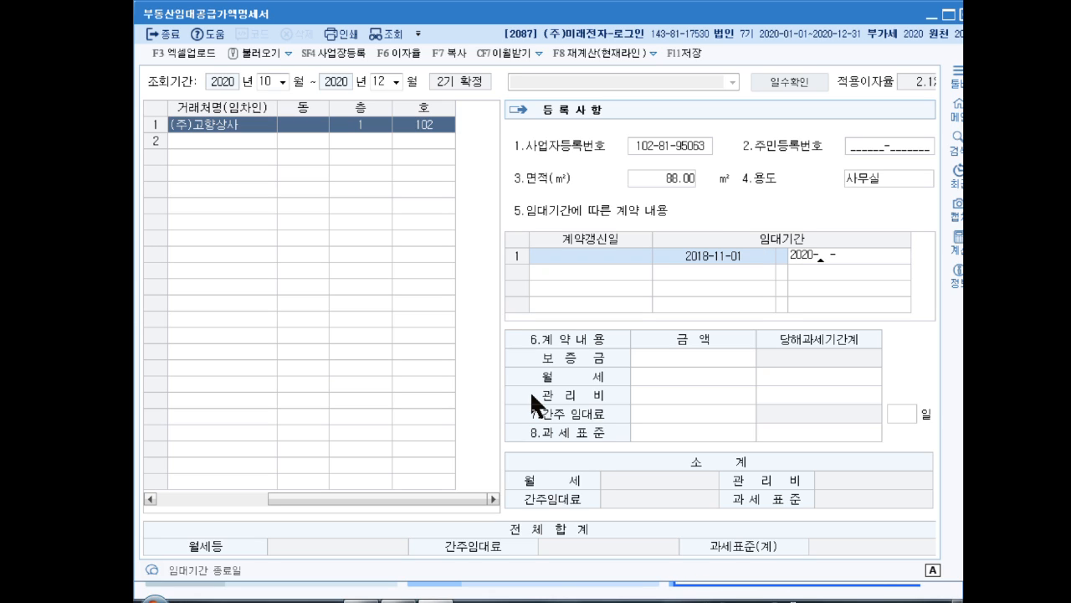
type("31")
key("Return")
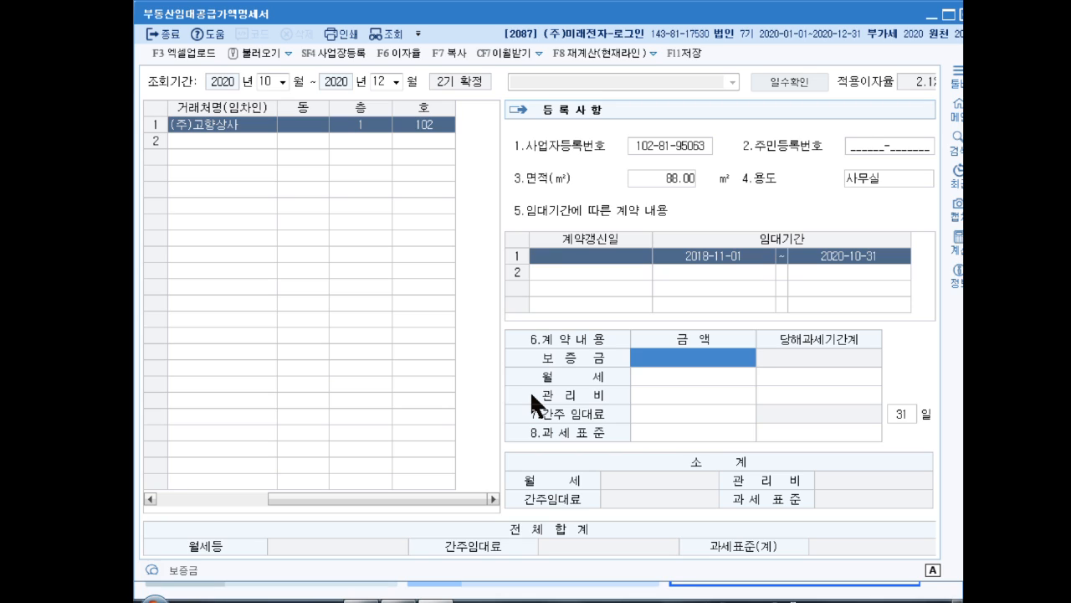
Enter the first lease's deposit of 10,000,000, monthly rent of 1,000,000 and maintenance fee of 100,000, accepting the calculated period amounts
type("10000000")
key("Return")
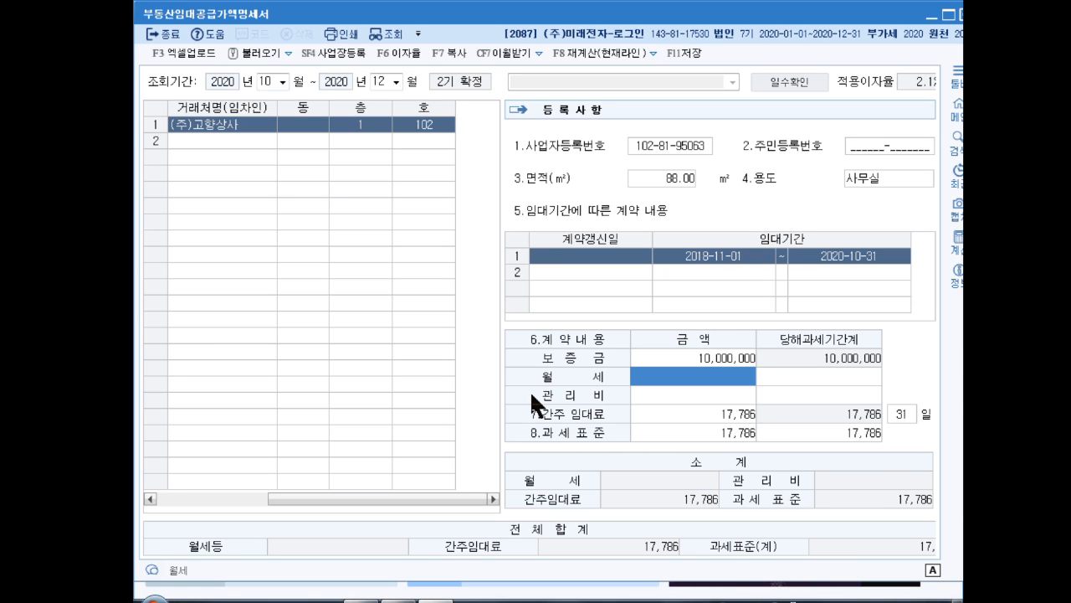
type("1000000")
key("Return")
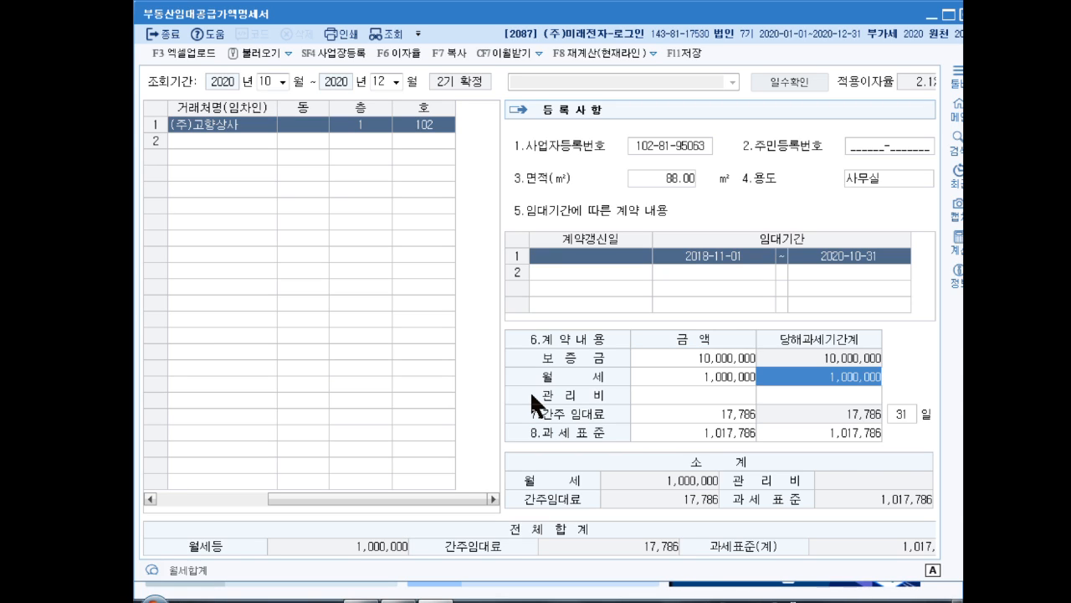
type("1000000")
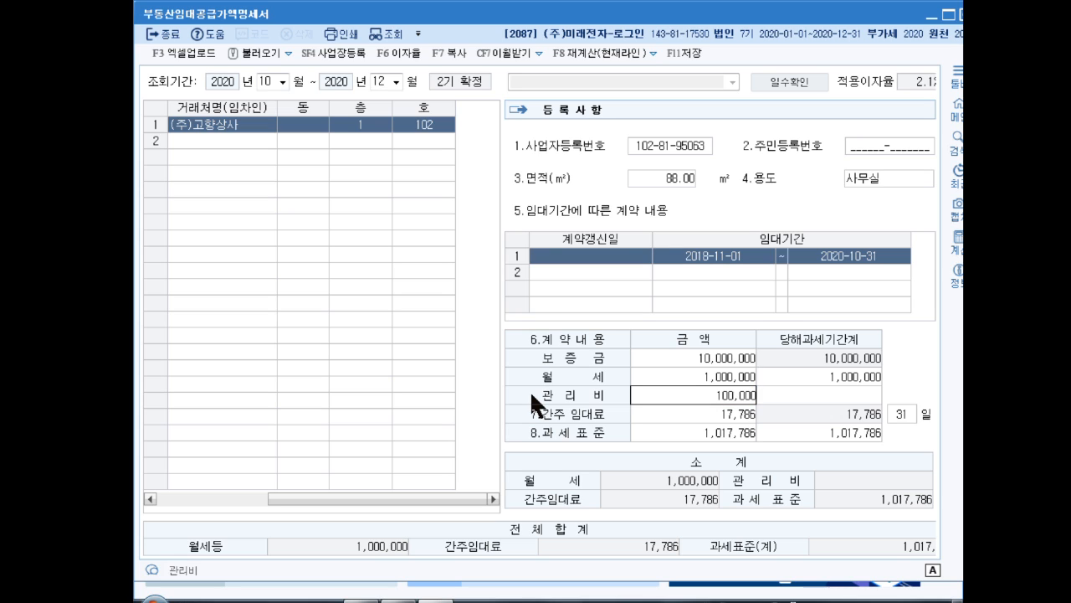
key("Return")
key("Return")
key("Return")
key("Return")
key("Return")
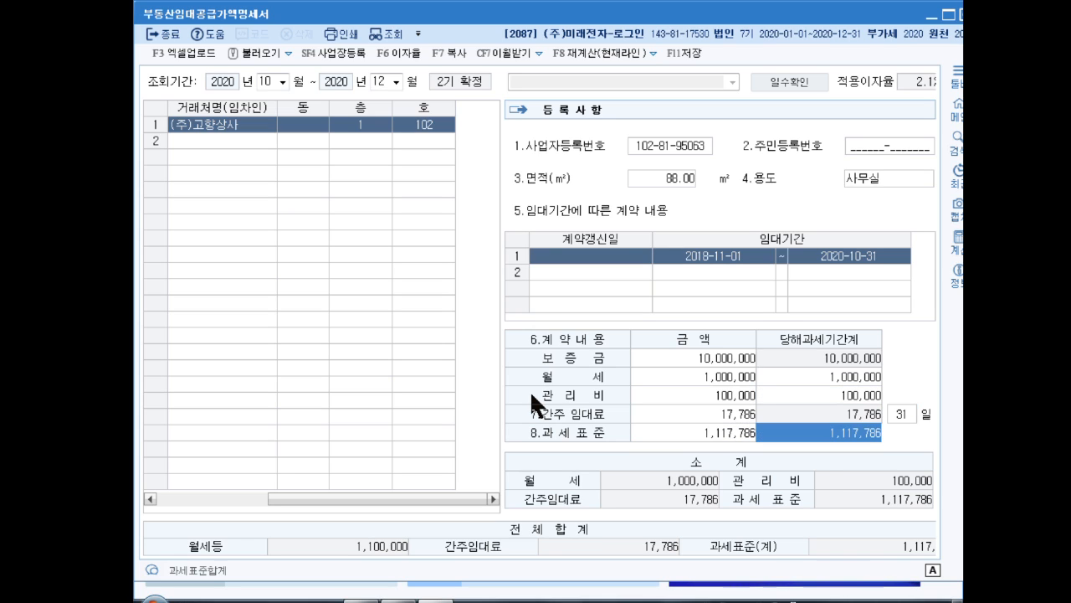
Add a renewed lease for (주)고향상사 with renewal date 2020-11-01 and lease period 2020-11-01 to 2022-10-31
key("Return")
key("Return")
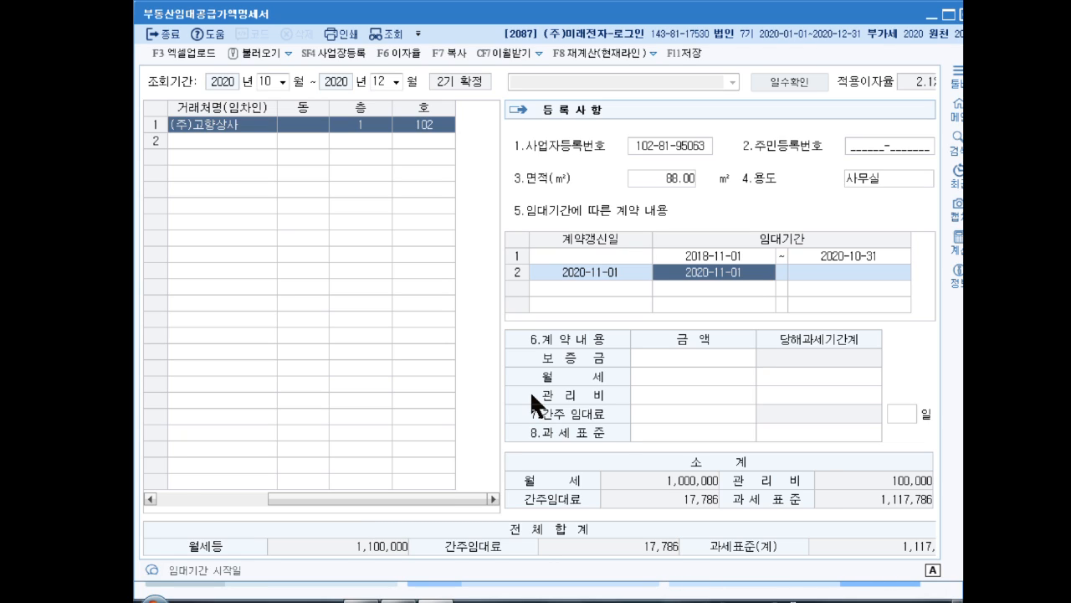
key("Return")
type("2")
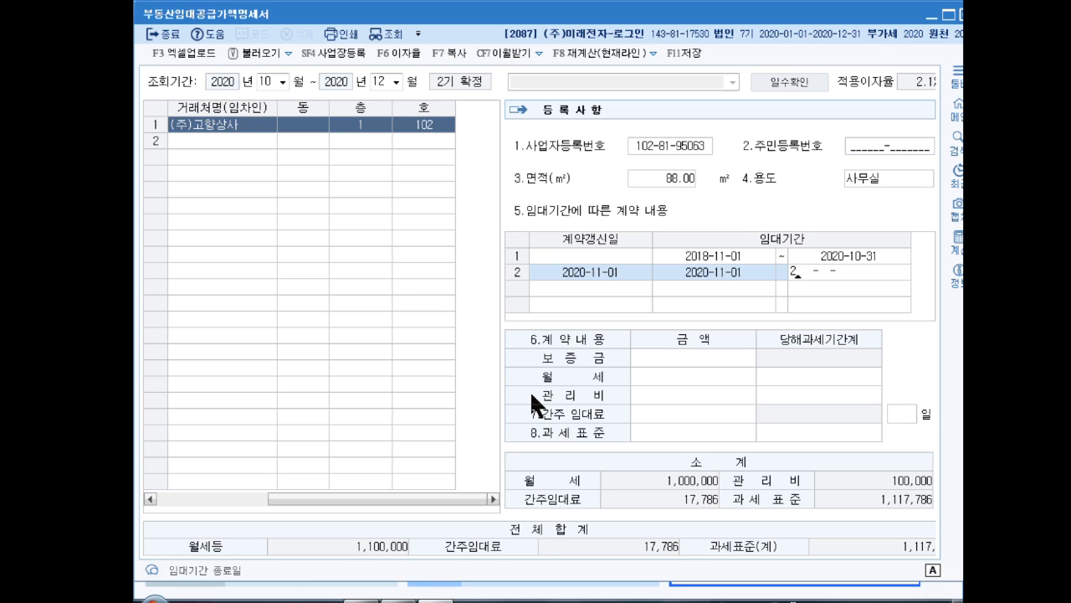
type("022-10-")
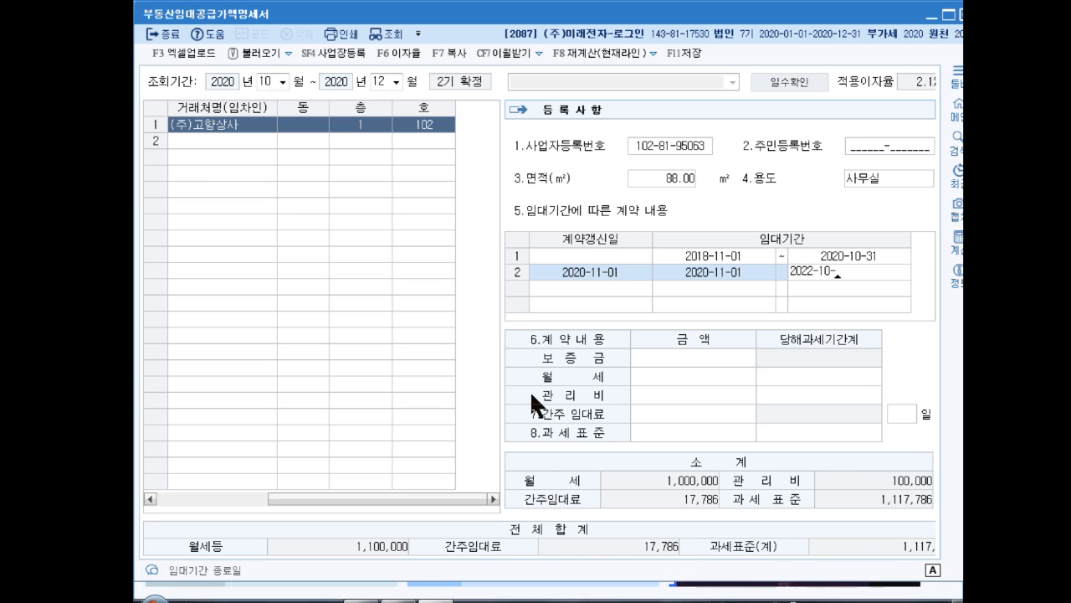
type("31")
key("Return")
Enter the renewed lease's deposit of 20,000,000, monthly rent of 1,500,000 and maintenance fee of 150,000, accepting the calculated period amounts
type("20")
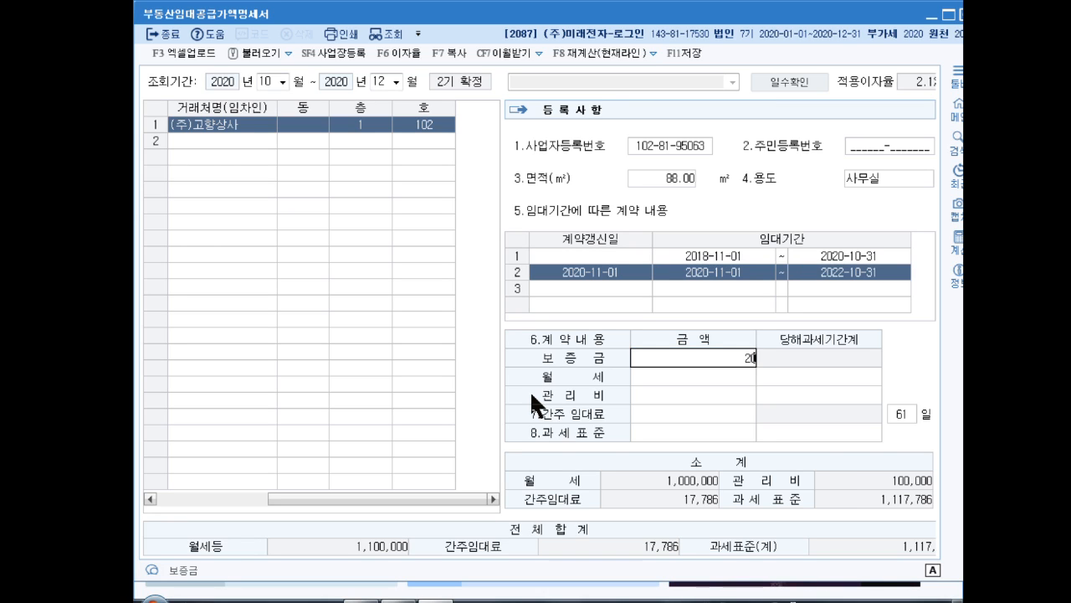
type(",000,000")
key("Return")
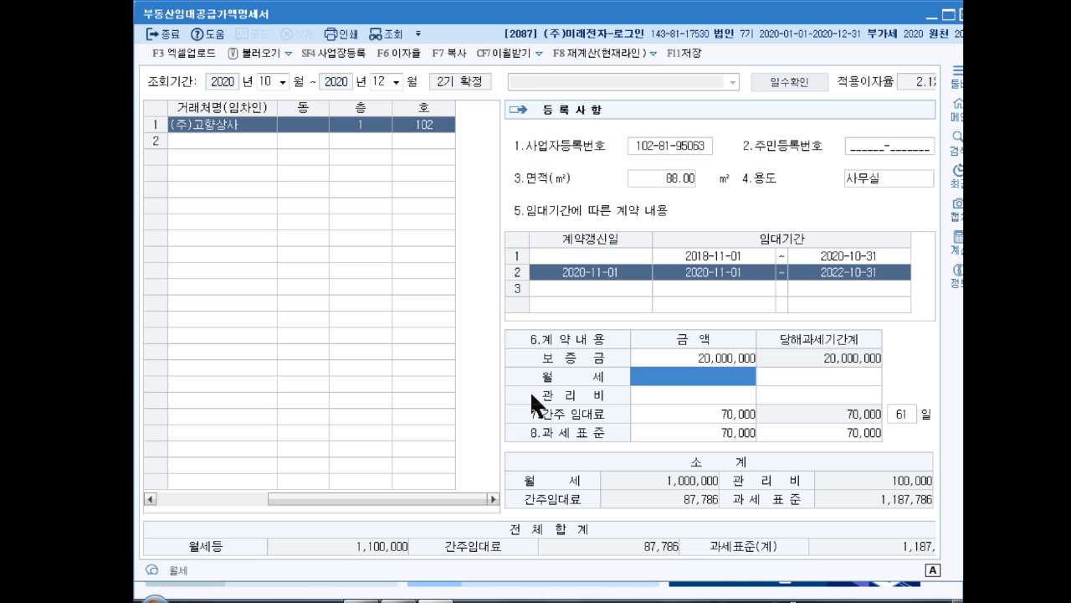
type("1500000")
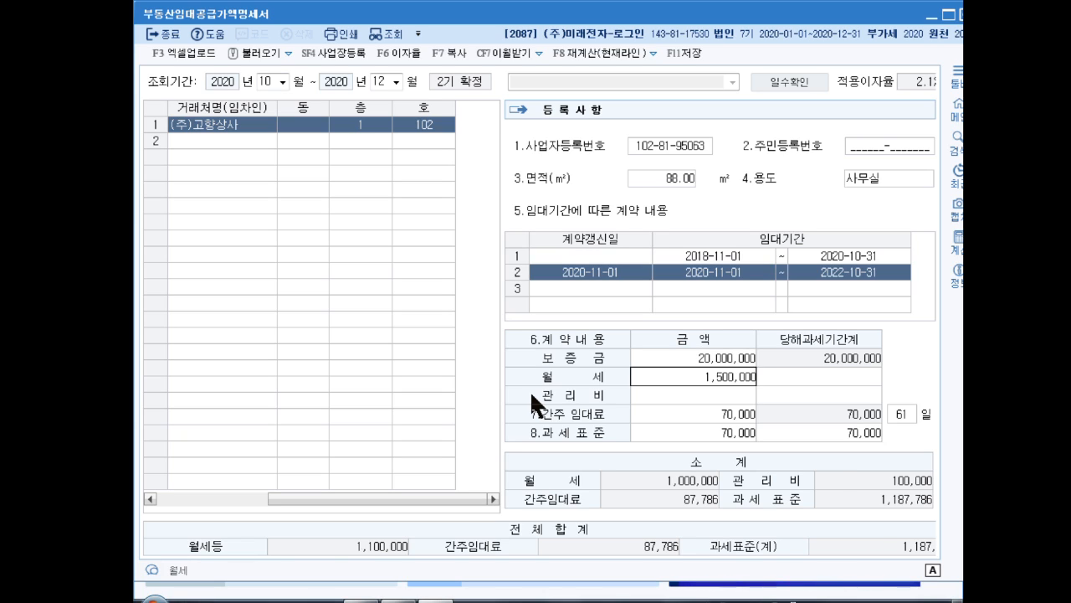
key("Return")
type("150")
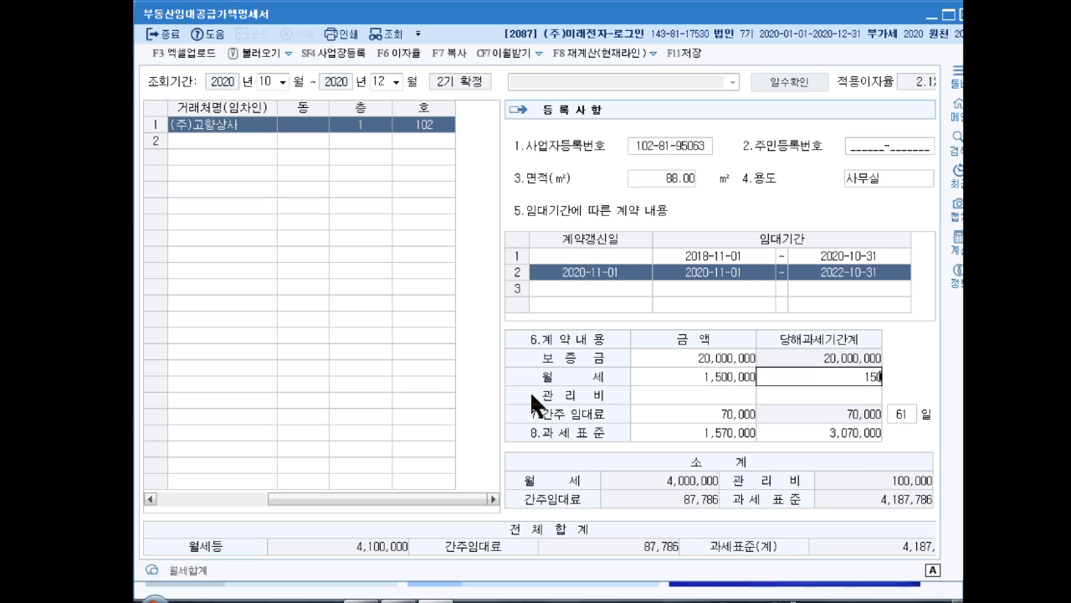
key("Escape")
key("Return")
type("150,000")
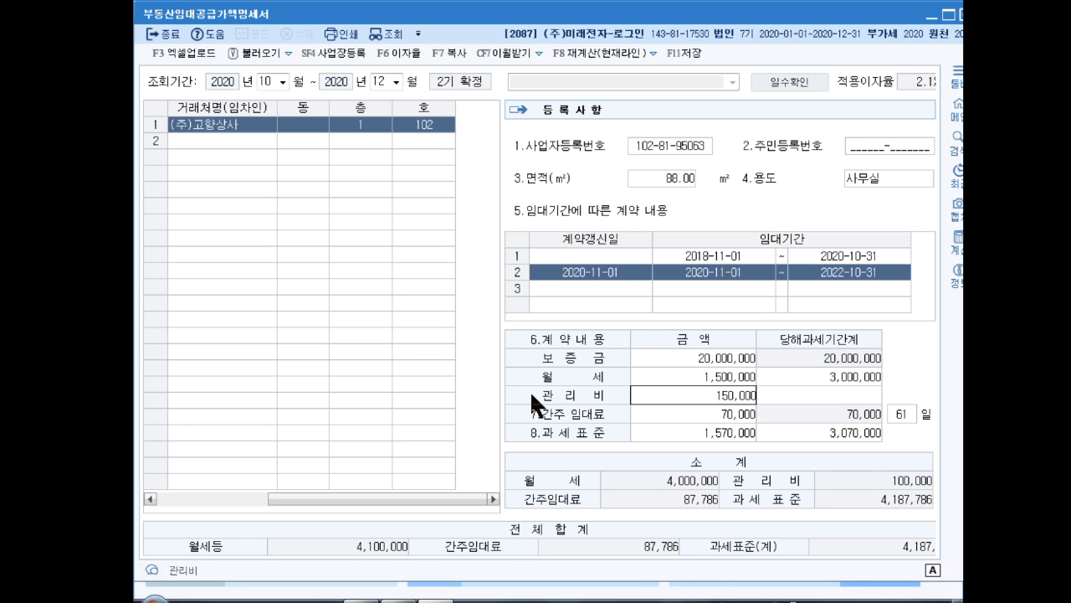
key("Return")
key("Return")
key("Return")
key("Return")
key("Return")
Add 대영 as the second tenant in the rental statement, on floor 2, unit 201
key("Return")
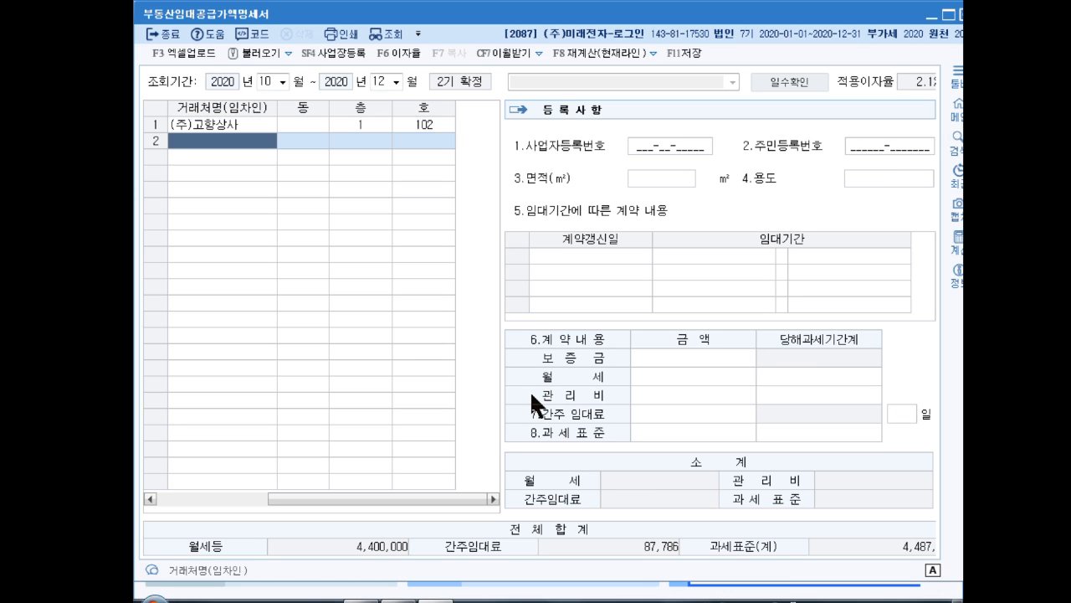
key("Return")
key("Left")
key("Up")
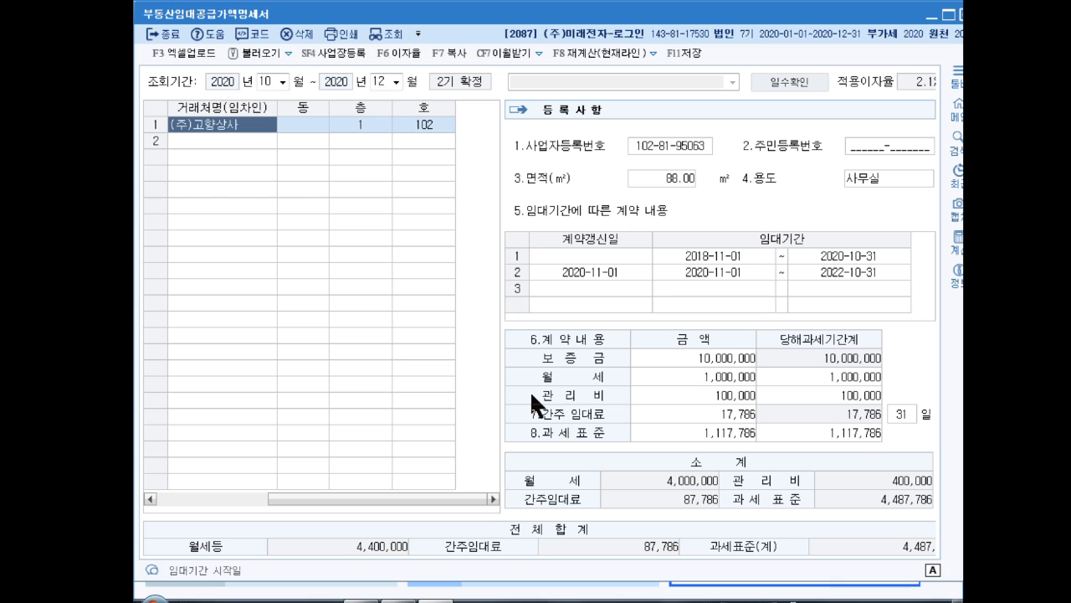
key("Down")
key("F2")
type("대영")
key("Return")
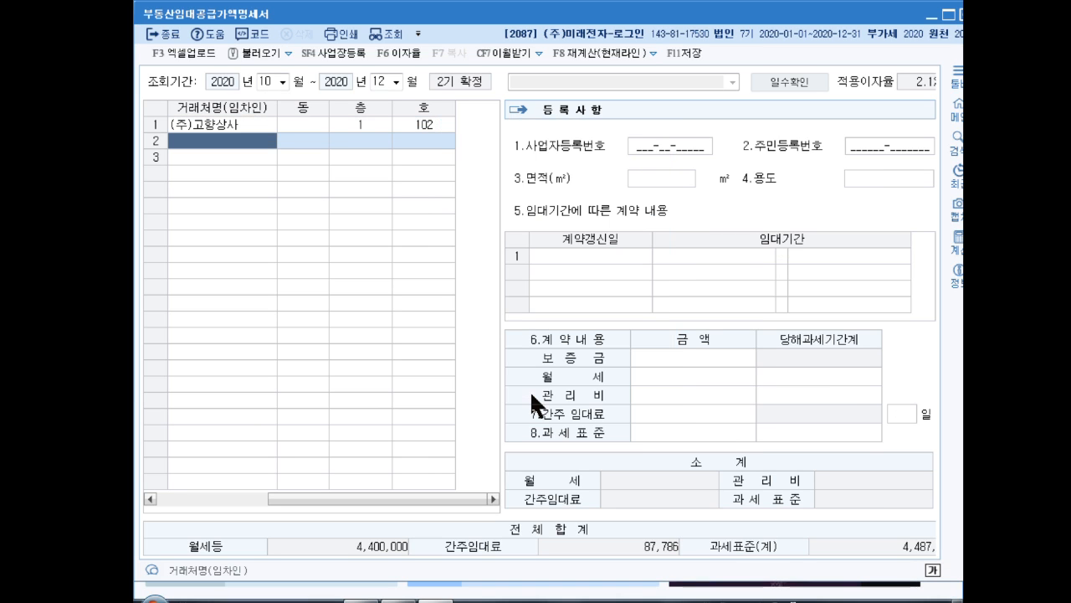
key("Return")
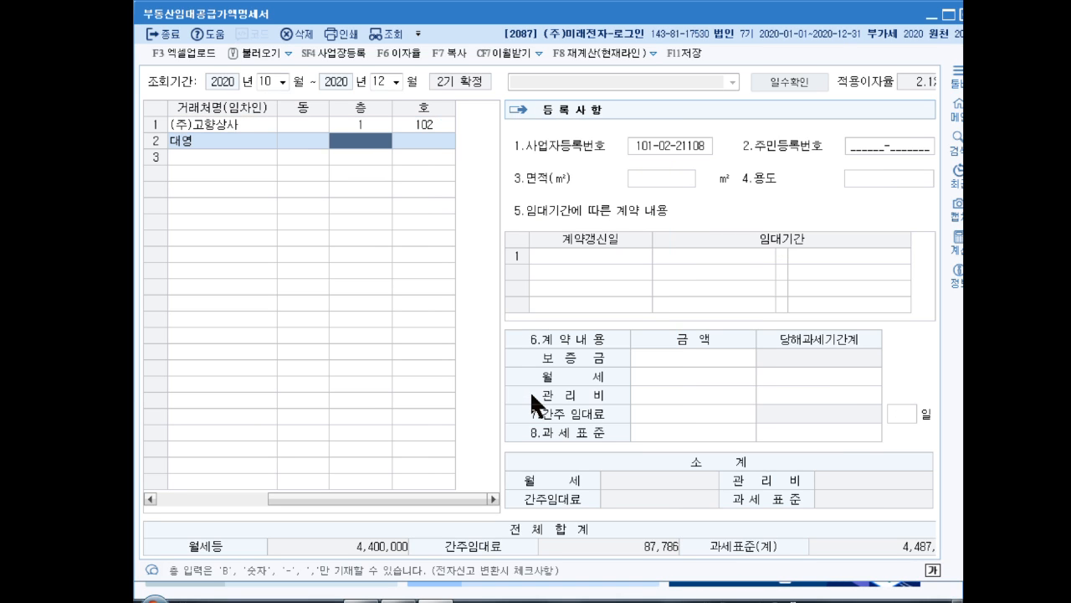
type("2")
key("Return")
type("201")
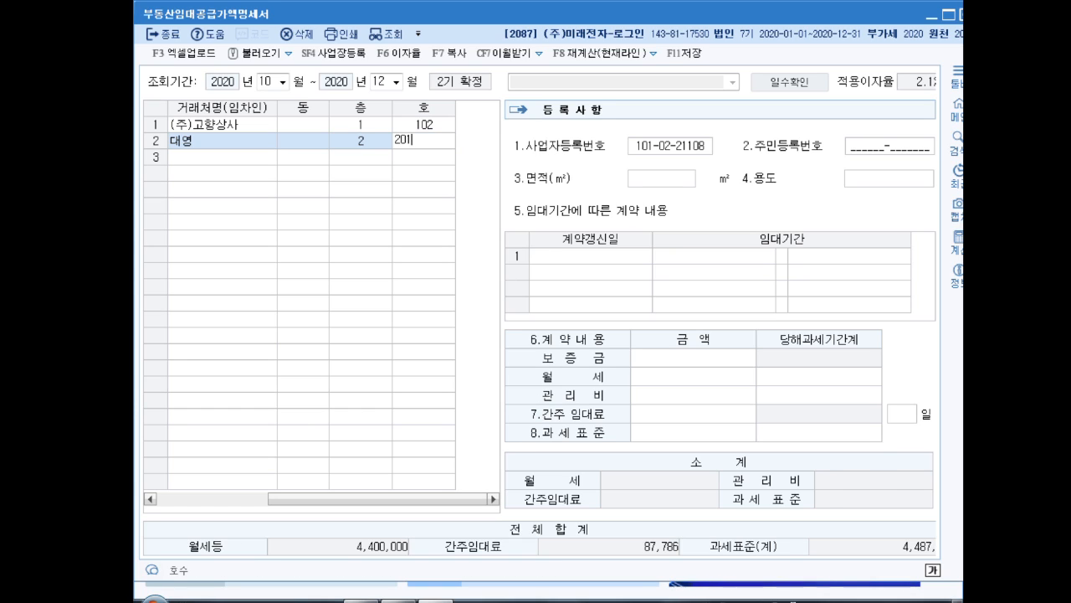
key("Return")
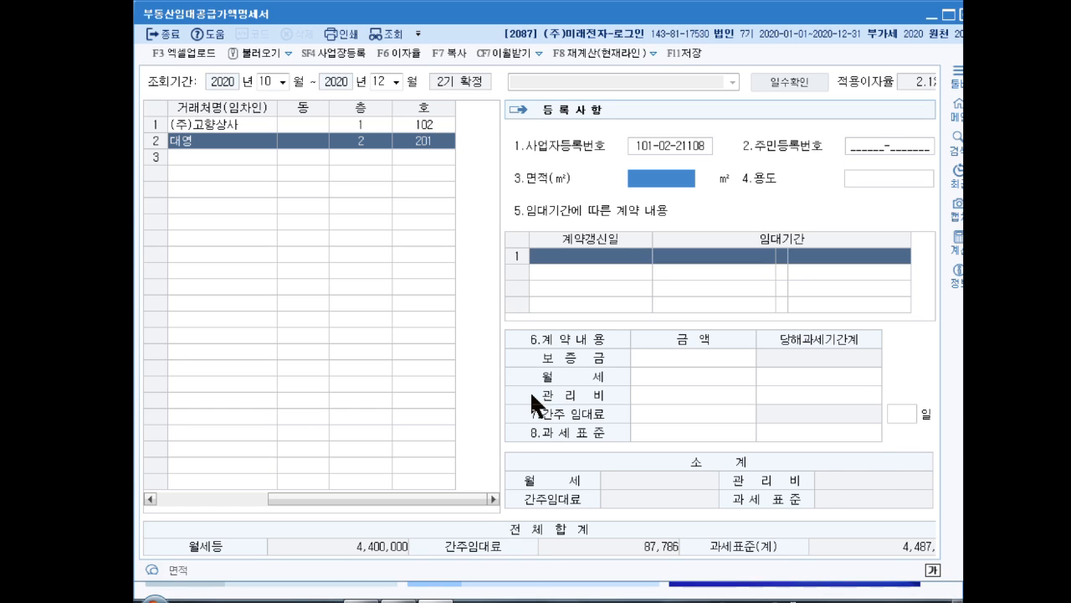
Enter 대영's leased area as 88 m² and its use as 사무실
type("88")
key("Return")
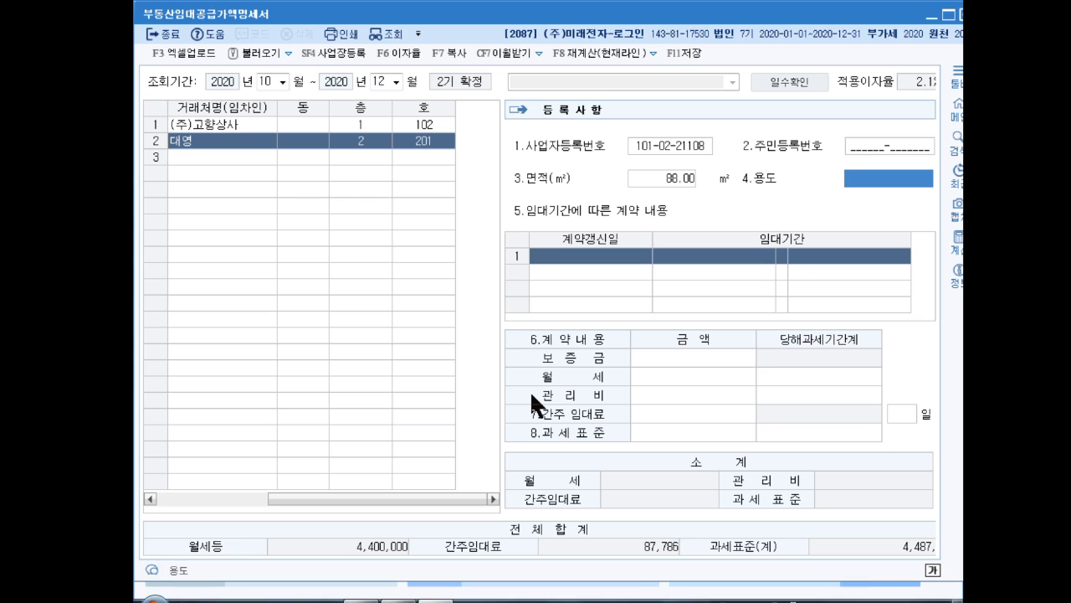
type("사무실")
key("Return")
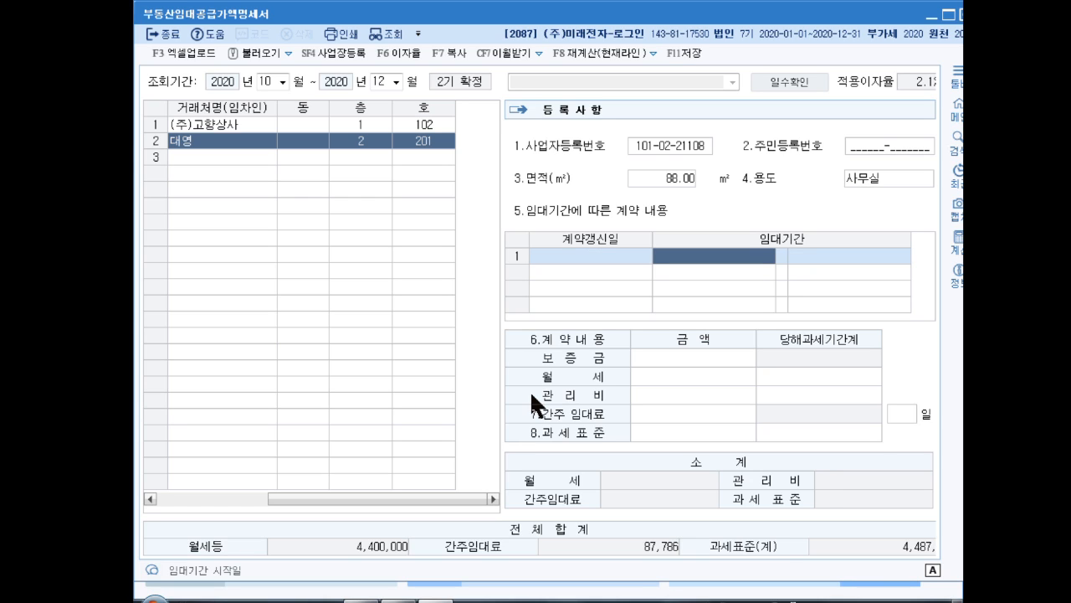
Enter 대영's lease period as 2020-12-01 to 2022-11-30
type("2020-12-")
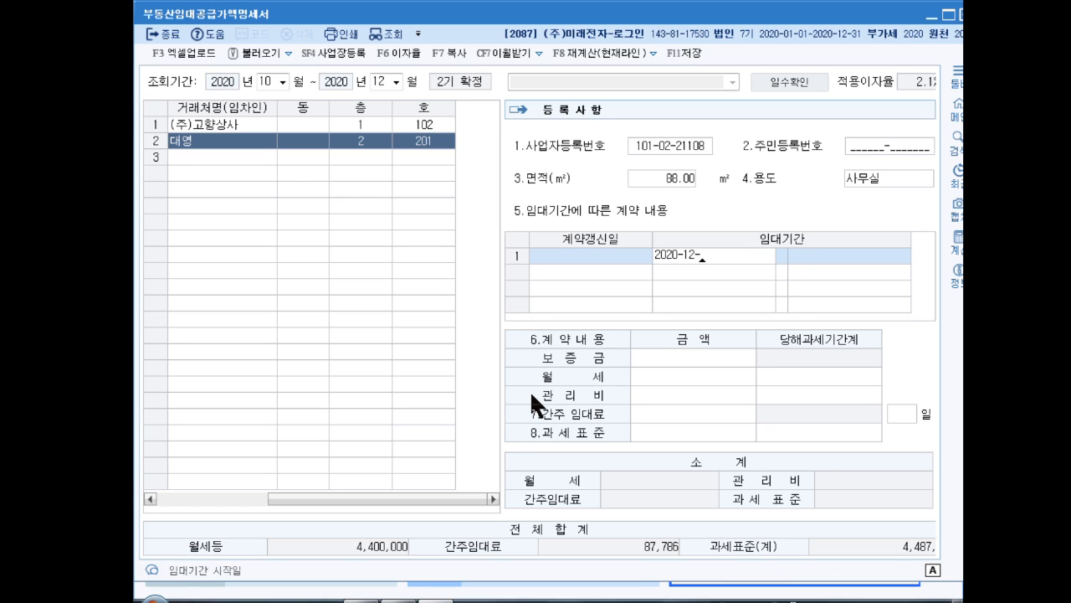
type("01")
key("Return")
type("202")
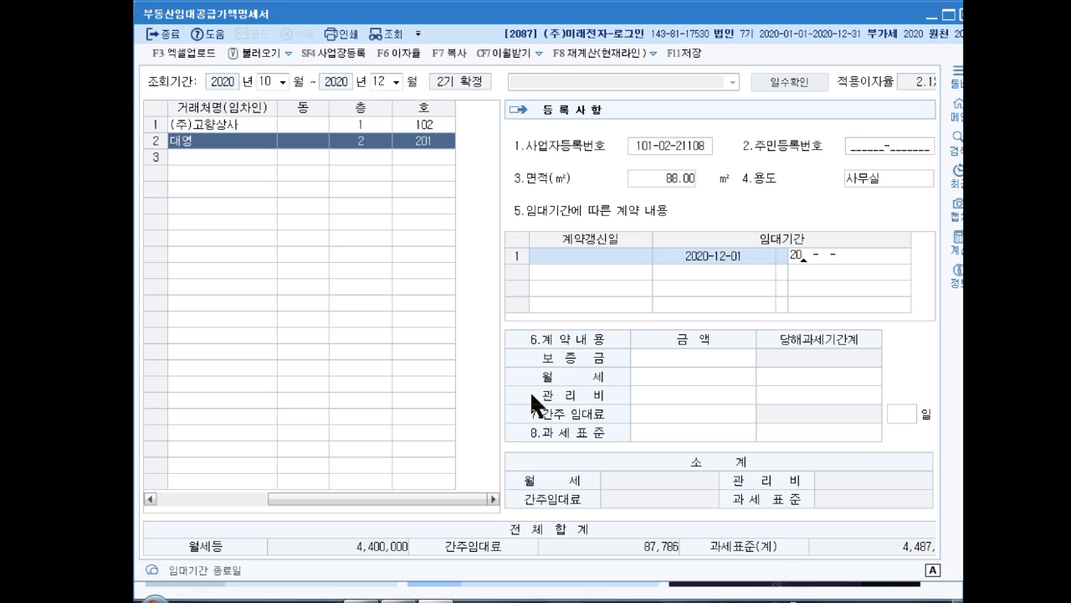
type("2-11-30")
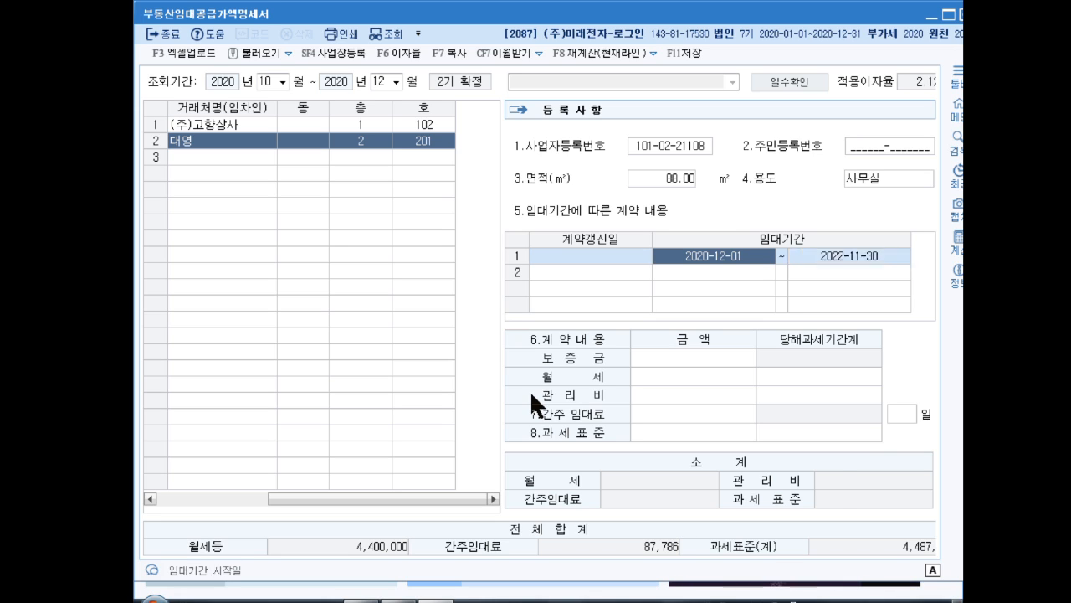
key("Return")
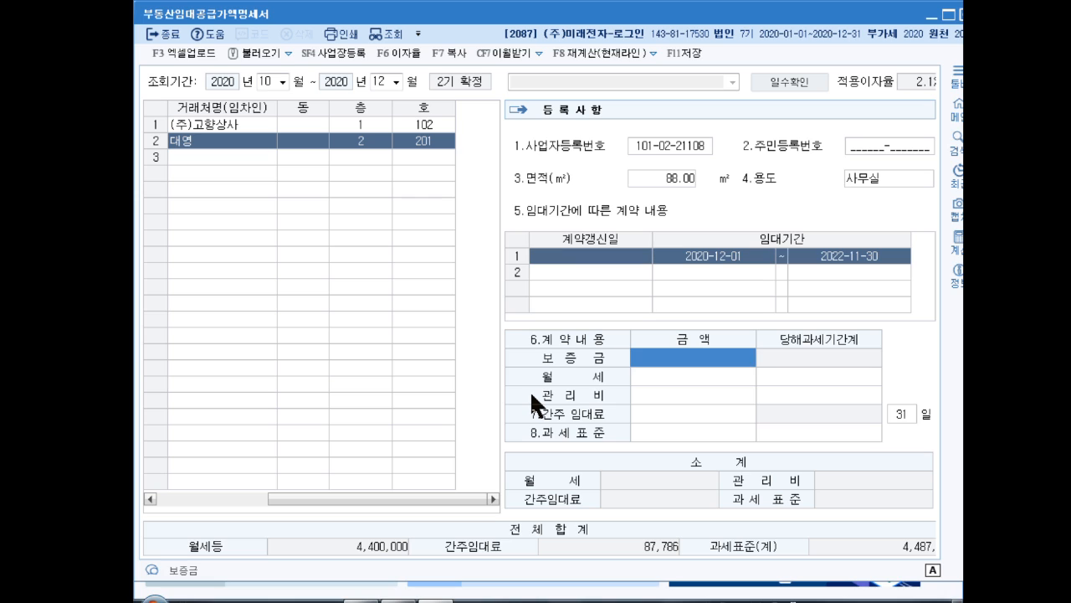
Enter 대영's deposit of 15,000,000, monthly rent of 2,000,000 and maintenance fee of 150,000, accepting the calculated period amounts
type("15000000")
key("Return")
type("2000000")
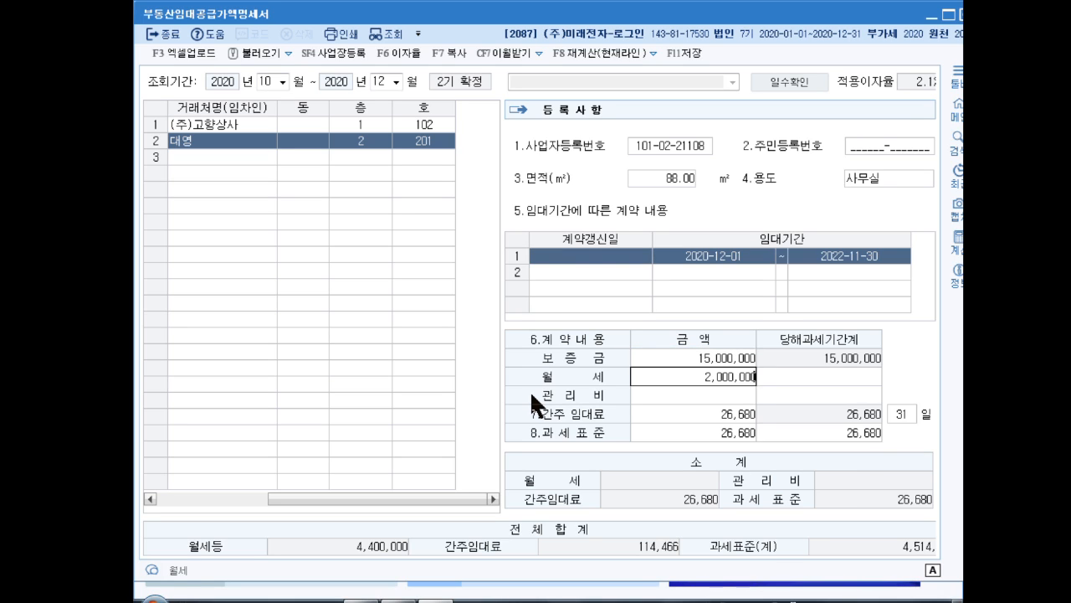
key("Return")
key("Return")
type("150,000")
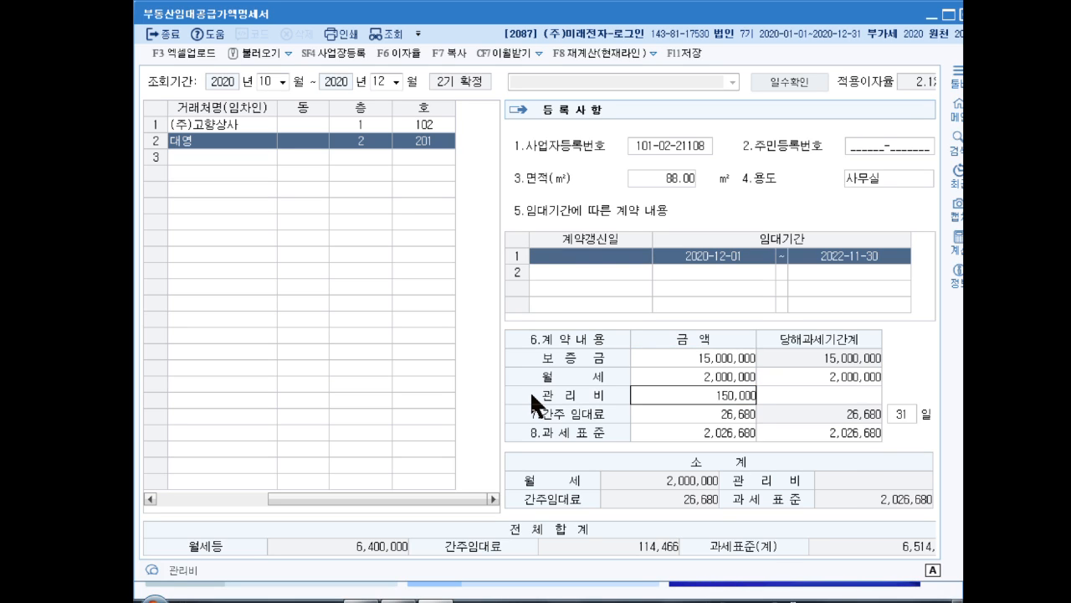
key("Return")
key("Return")
key("Return")
key("Return")
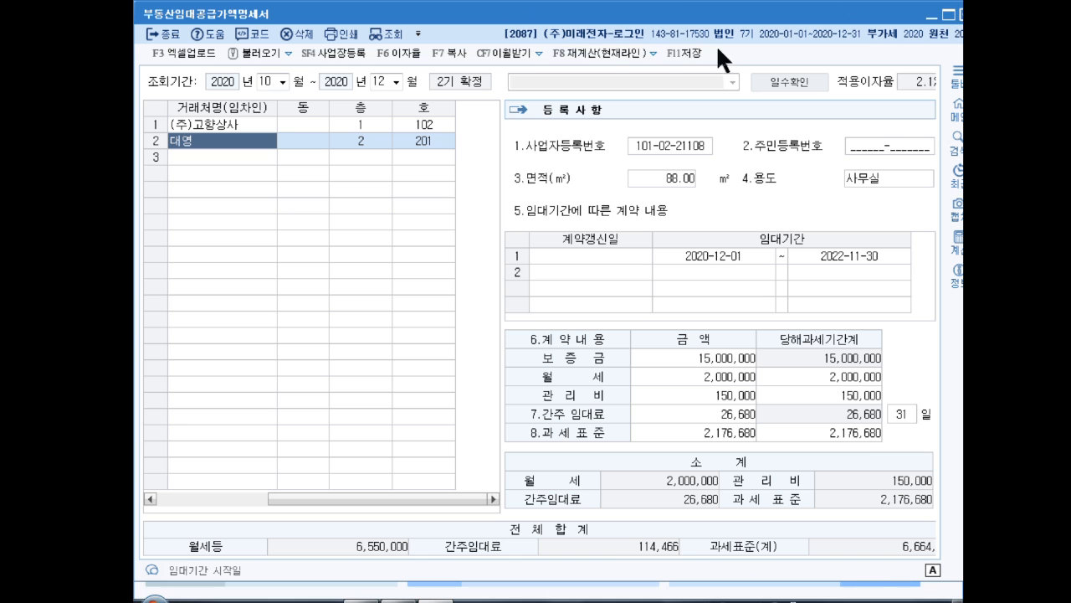
Leave the real estate rental statement and open general voucher entry (일반전표입력) in the accounting module
left_click(963, 14)
left_click(540, 327)
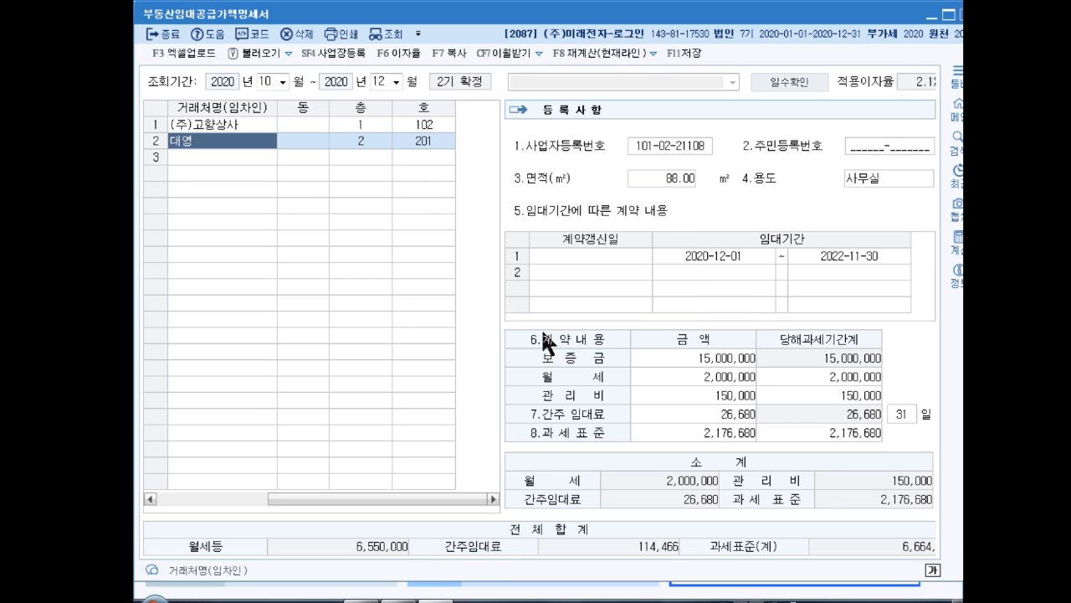
left_click(172, 38)
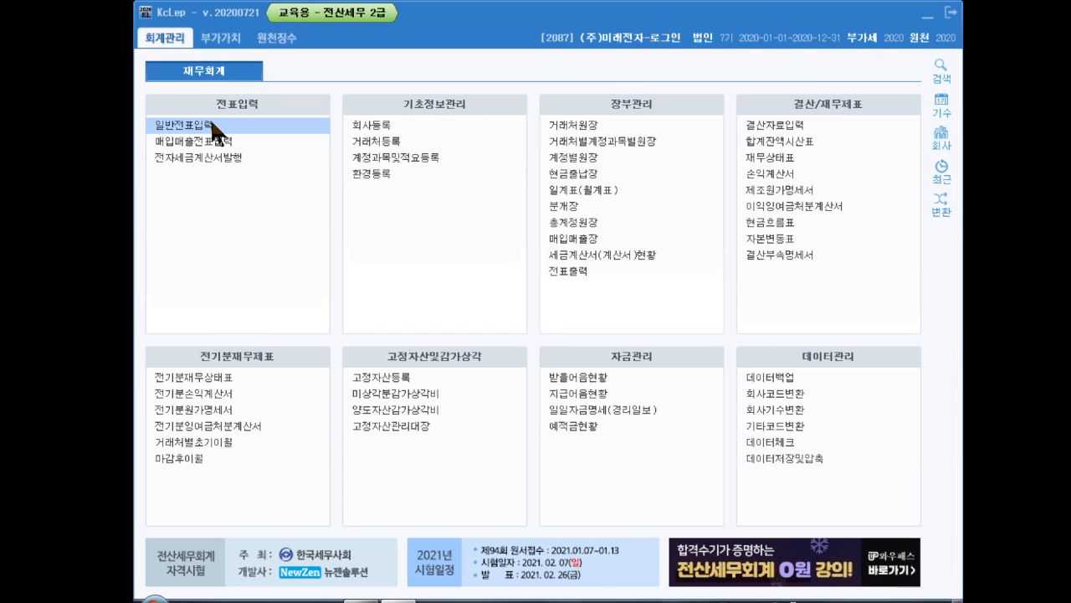
left_click(204, 125)
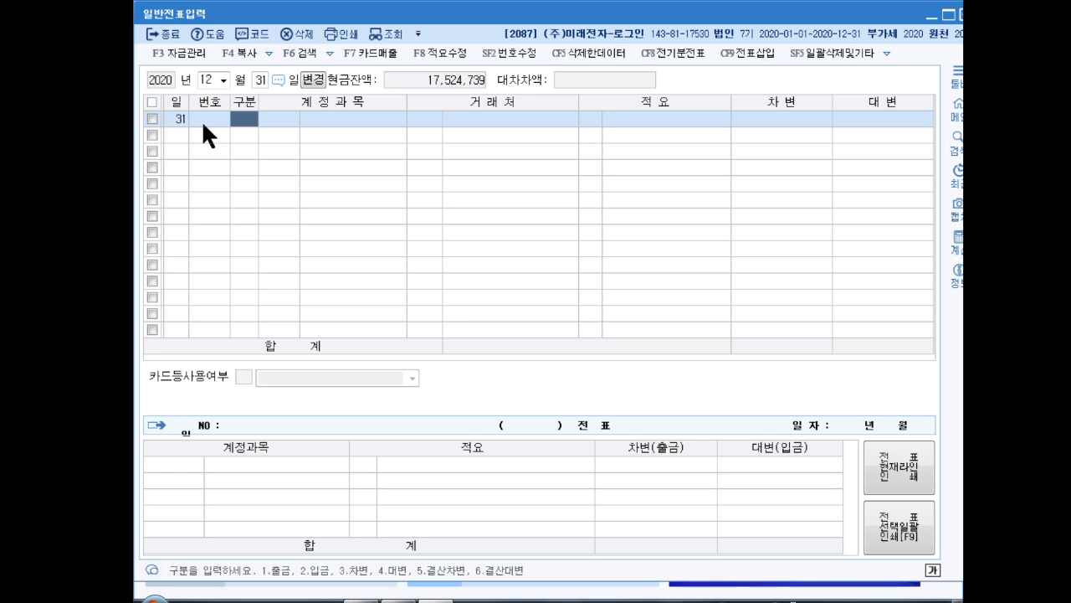
Start a December 31, 2020 voucher with a credit line of 18,000,000 to 부가세대급금
type("4")
key("Return")
type("부가세")
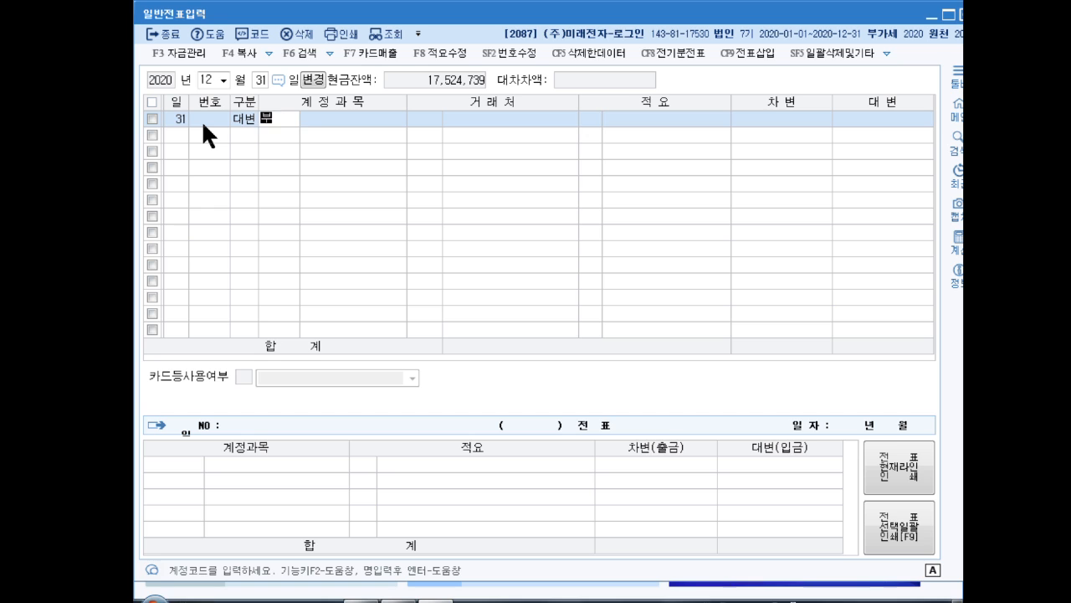
key("Return")
key("Return")
key("Return")
key("Return")
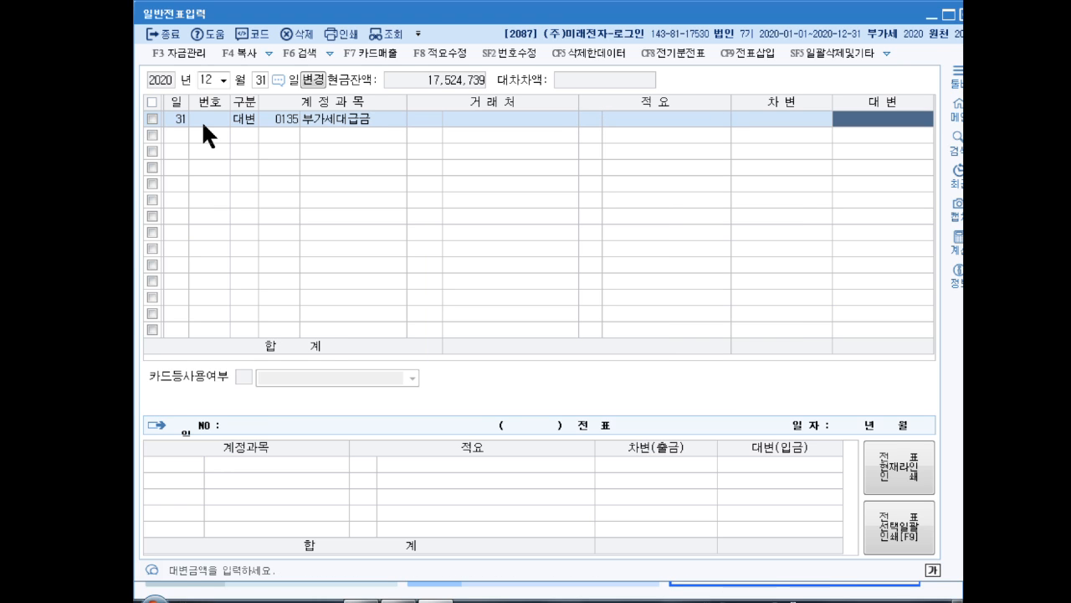
type("18000000")
key("Return")
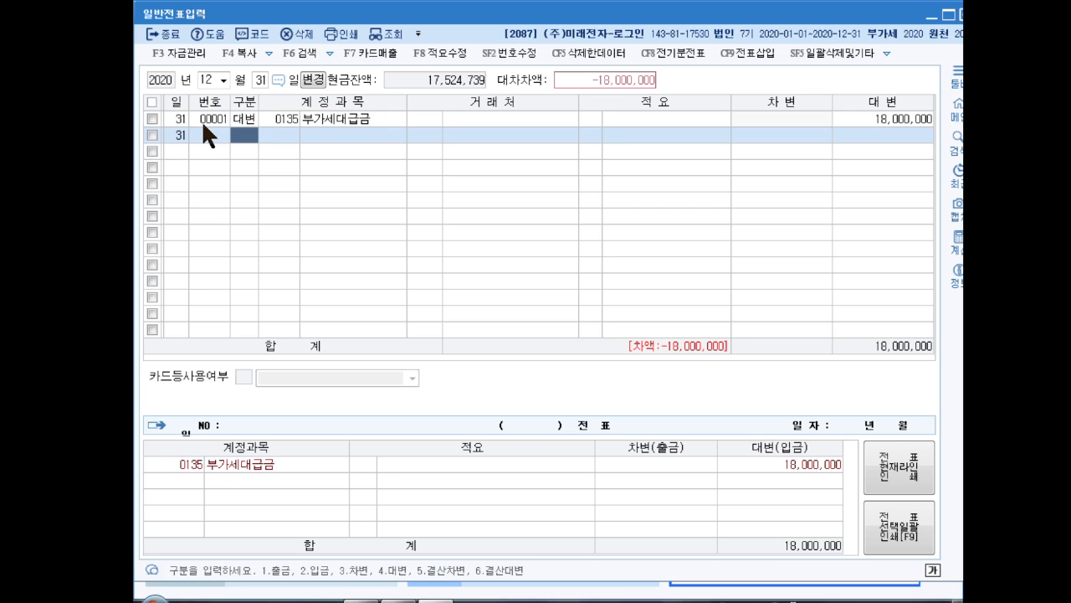
Add a debit line of 20,000,000 to 부가세예수금 in the VAT offset voucher
type("3")
key("Return")
type("부가세")
key("Return")
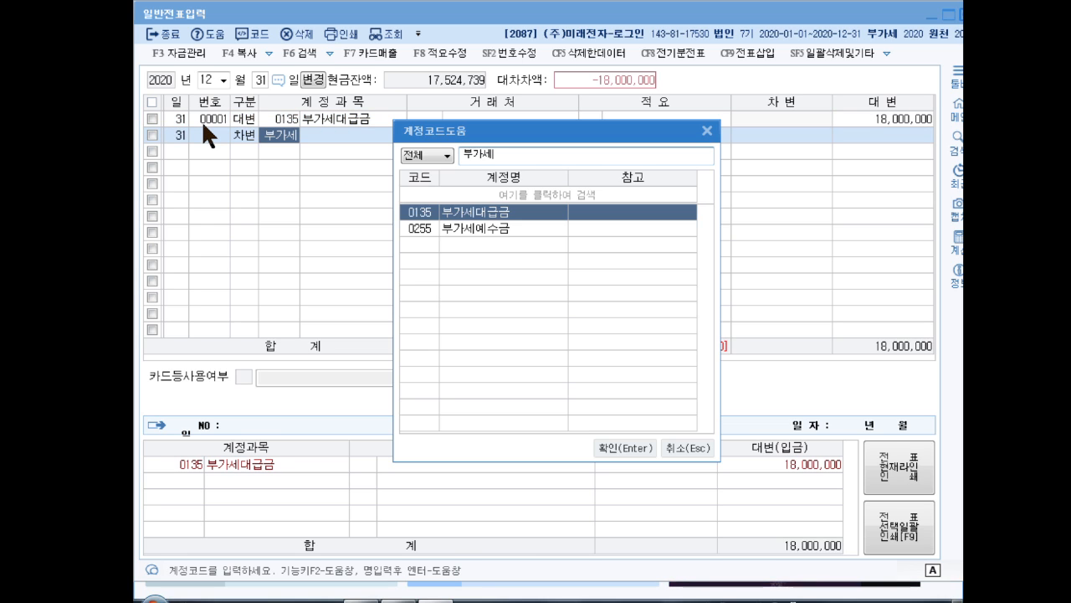
key("Down")
key("Return")
key("Return")
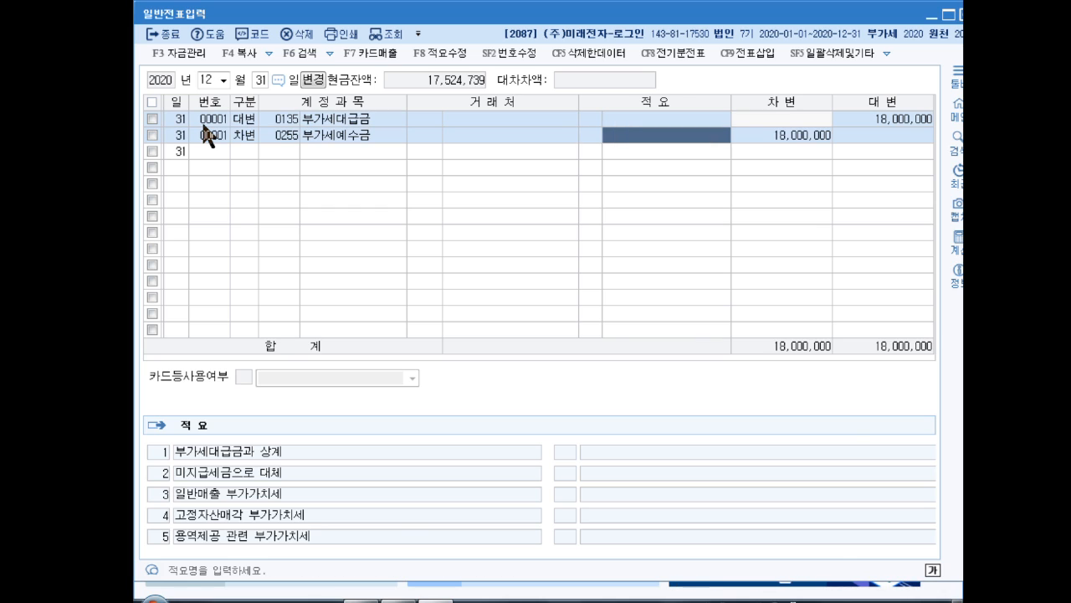
key("Return")
type("20000000")
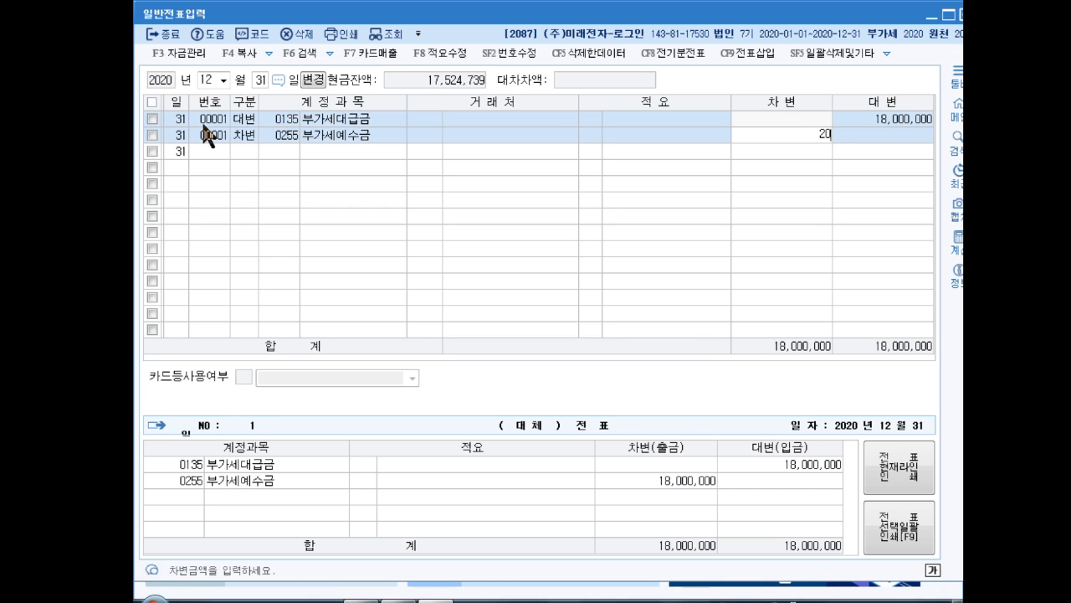
key("Return")
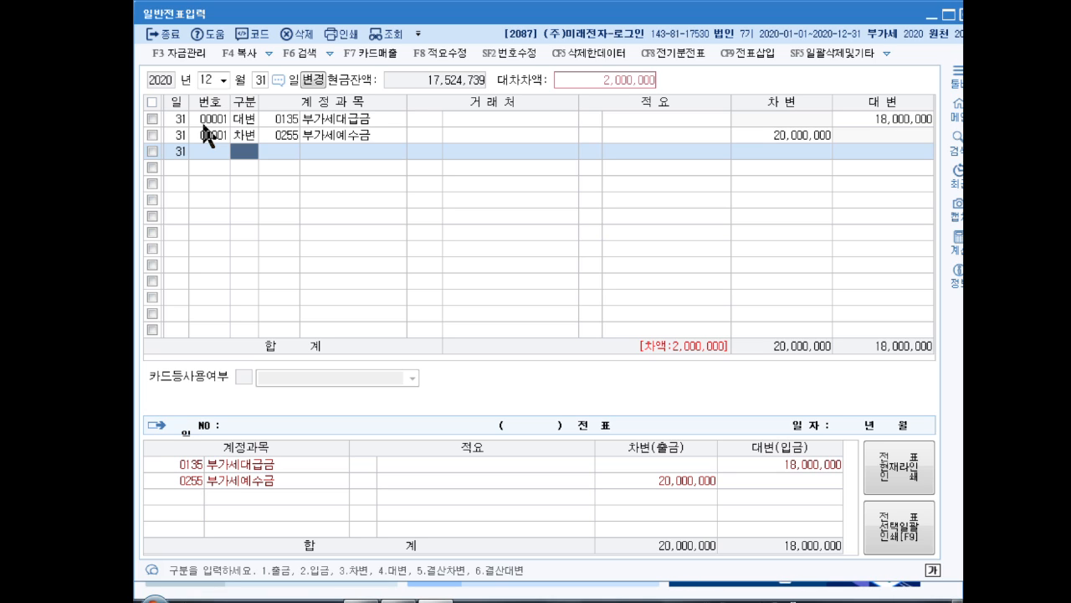
Balance the VAT offset voucher with a credit line of 2,000,000 to 미수금
type("4미수금")
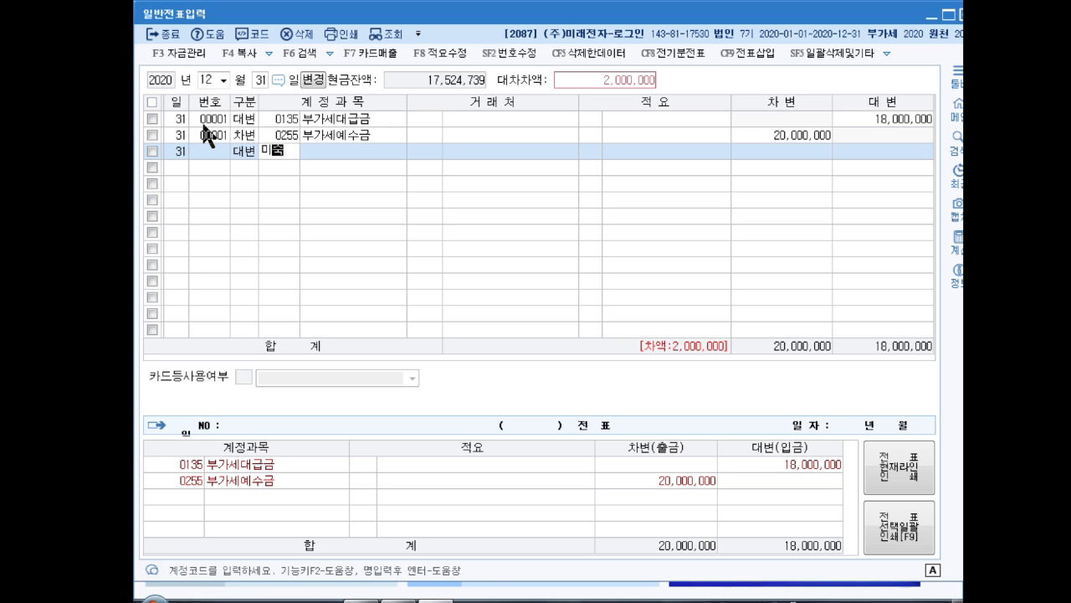
key("Return")
key("Return")
key("Return")
key("Return")
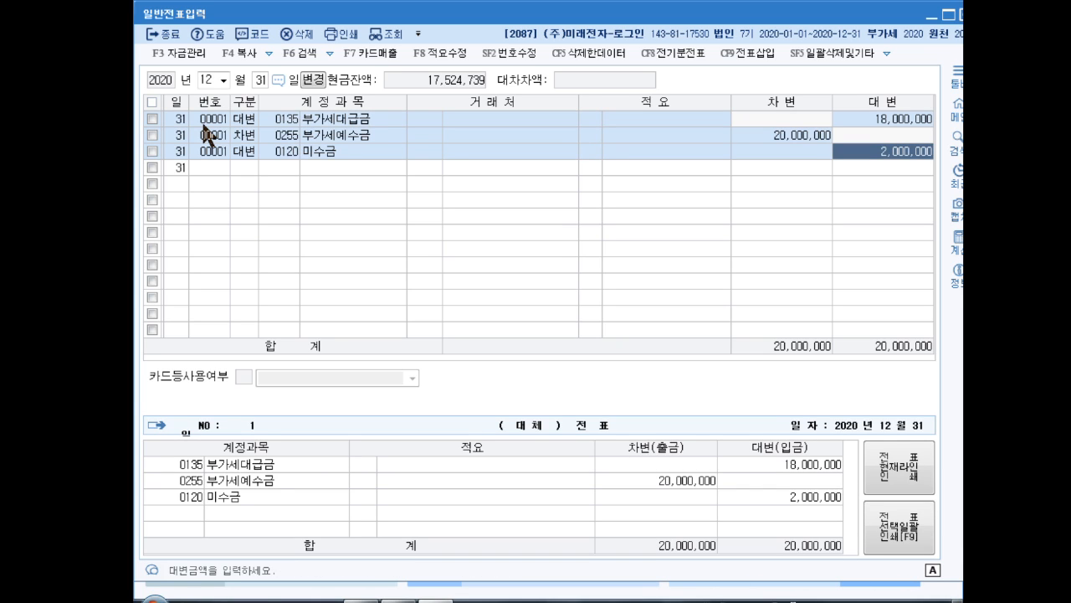
key("Return")
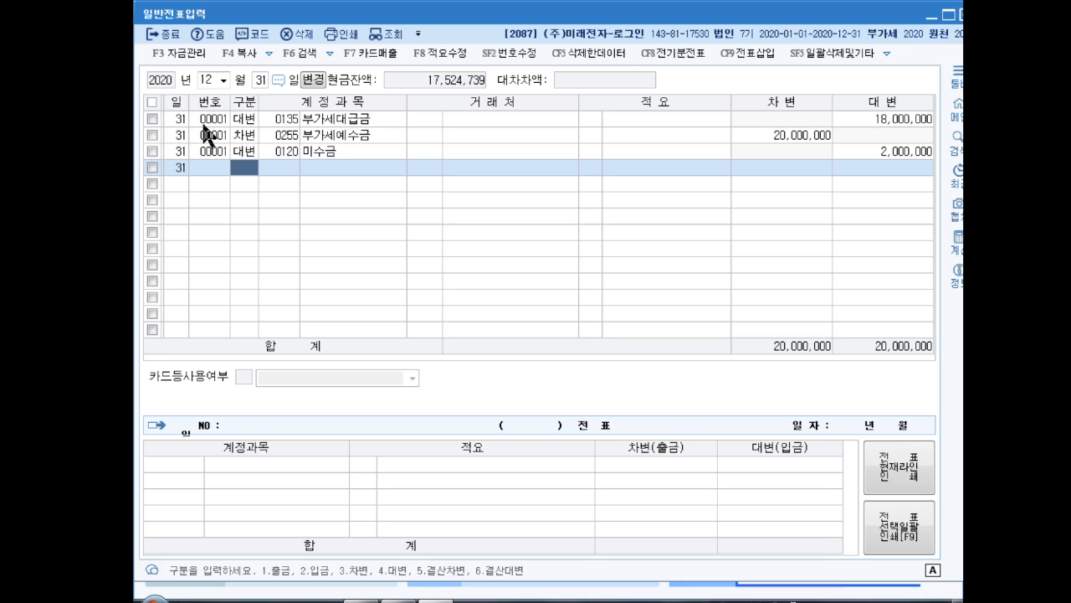
Start a second December 31 voucher with a debit of 2,000,000 to 장기대여금 for the business partner RET
key("3")
key("Return")
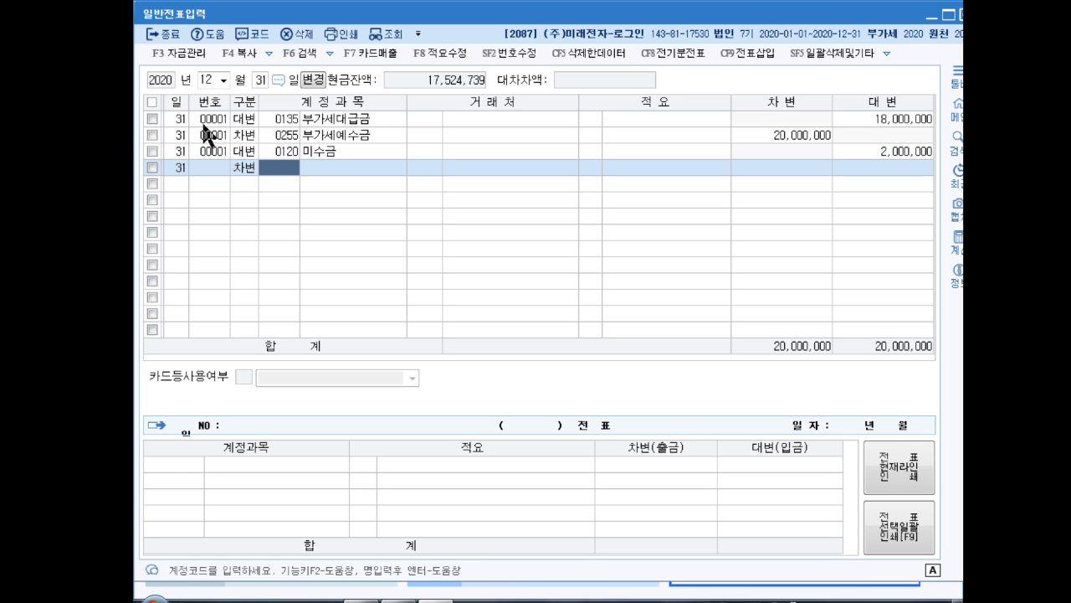
type("장기대여")
key("Return")
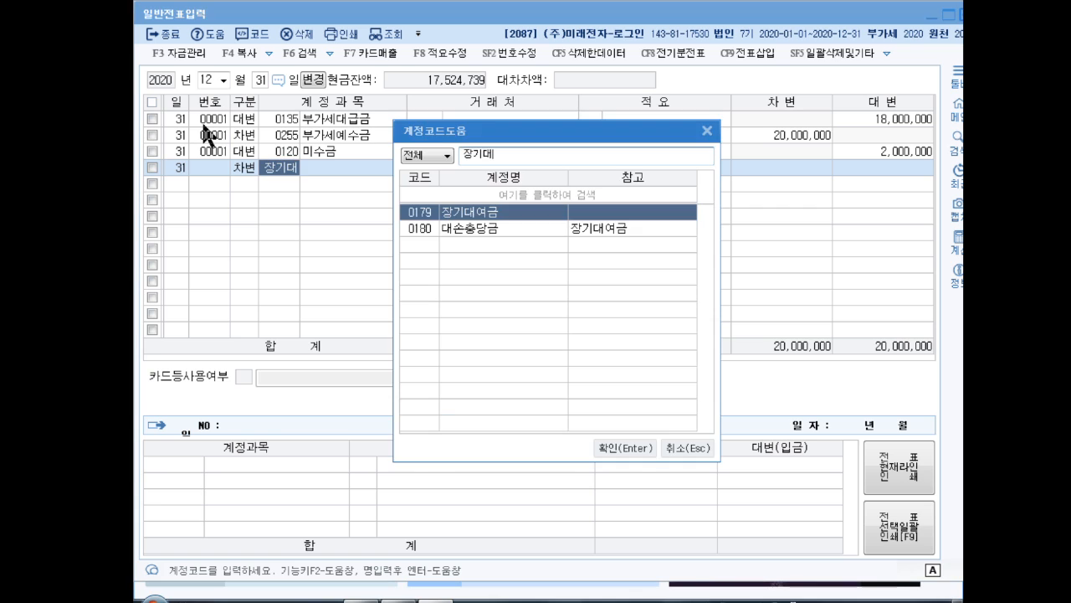
key("Return")
type("RET")
key("Return")
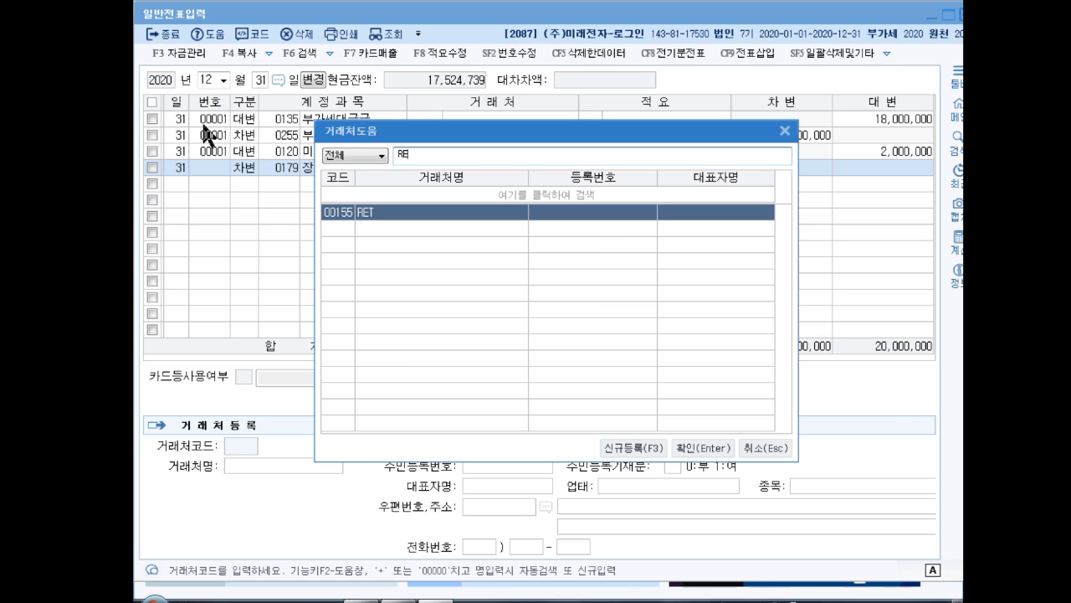
key("Return")
key("Return")
key("Return")
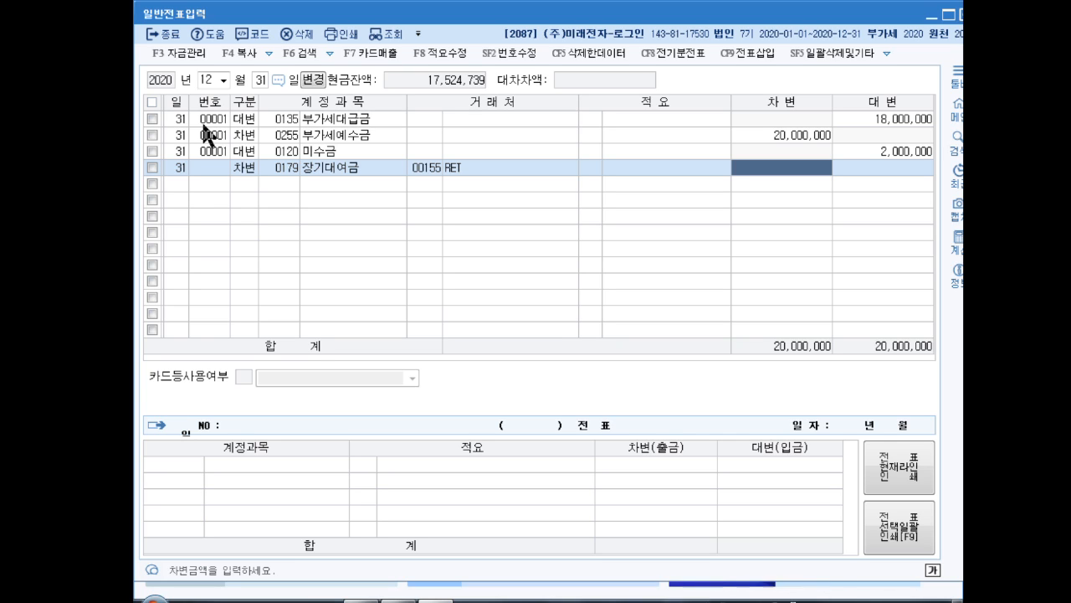
type("2000000")
key("Return")
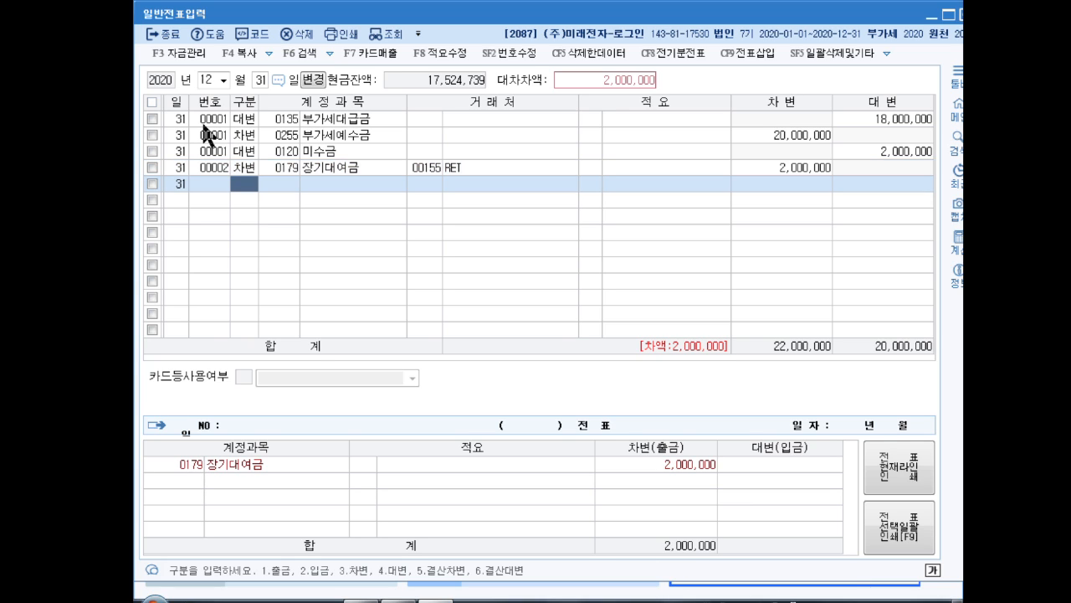
Balance the second voucher with a credit line of 2,000,000 to 외화환산이익
type("4")
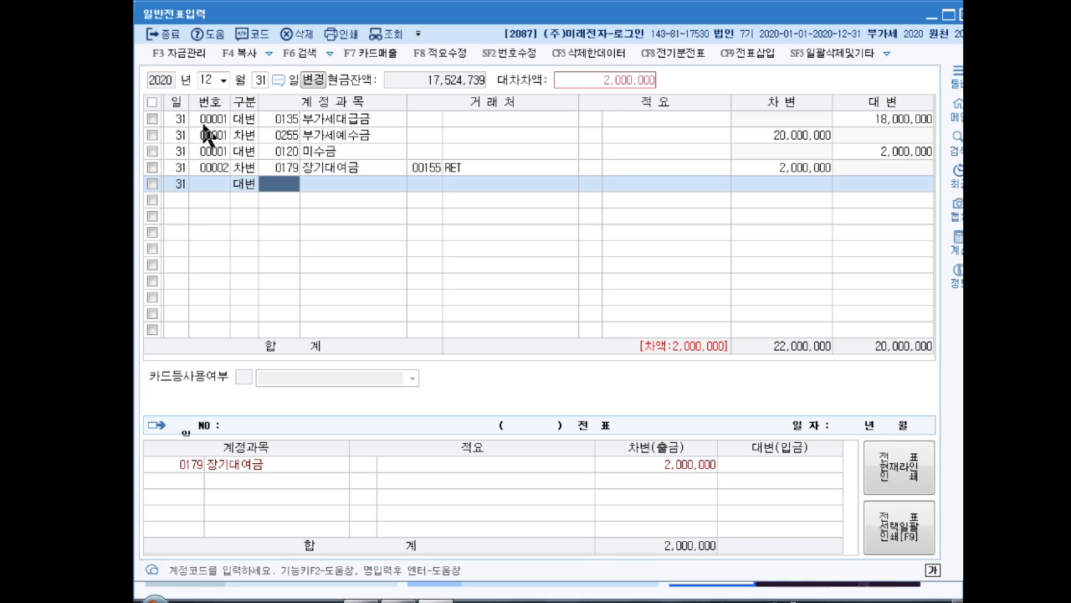
type("외화환")
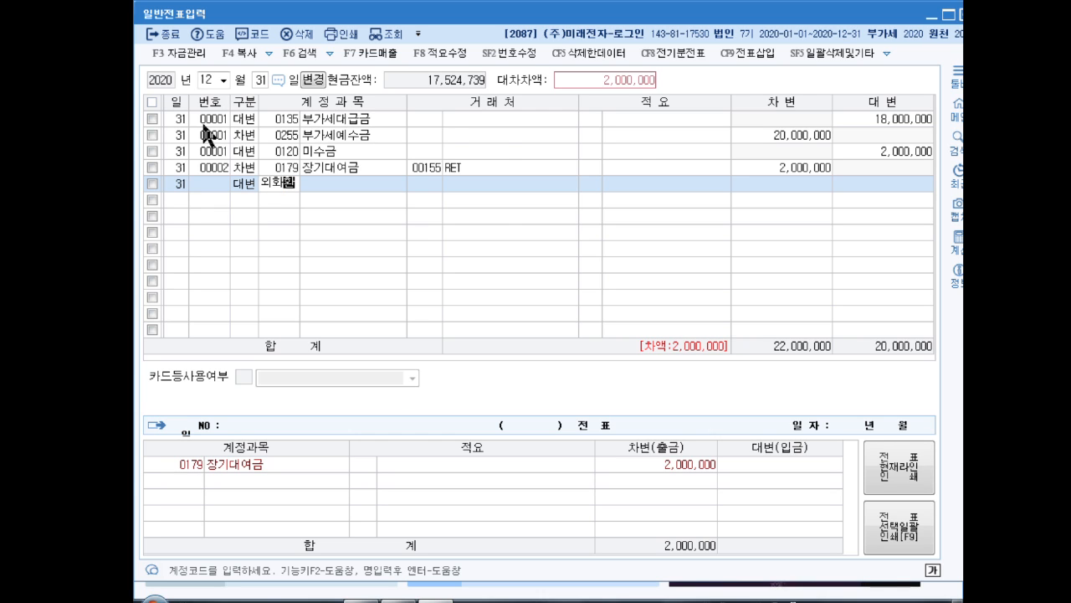
key("Return")
type("ㅏㄴ")
key("Return")
key("Return")
key("Return")
key("Return")
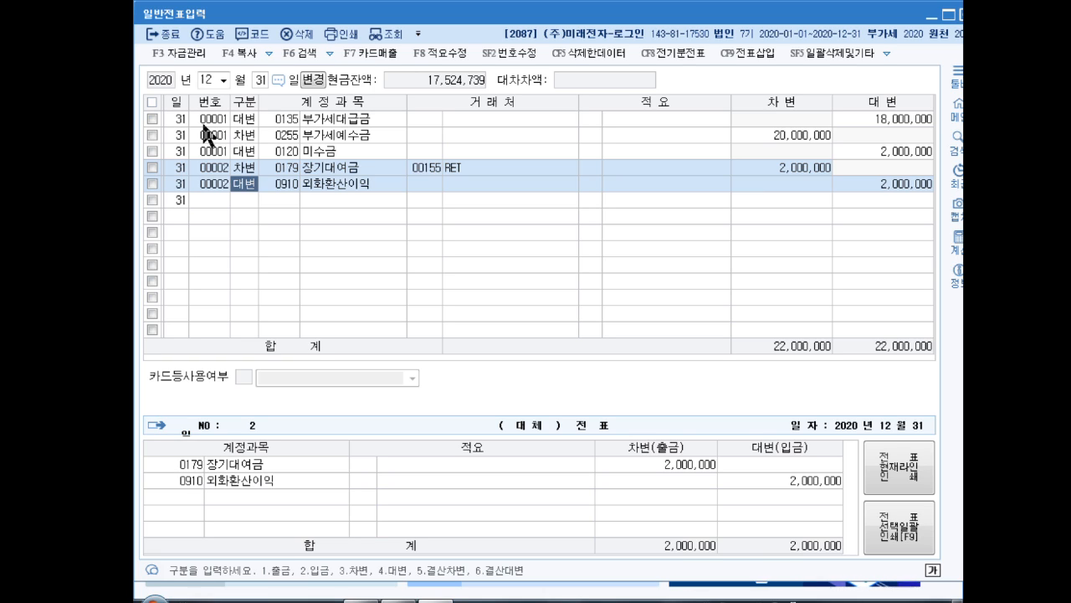
Start a third December 31 voucher with a debit of 1,500,000 to 매도가능증권 (code 0178)
key("Down")
type("3매도가")
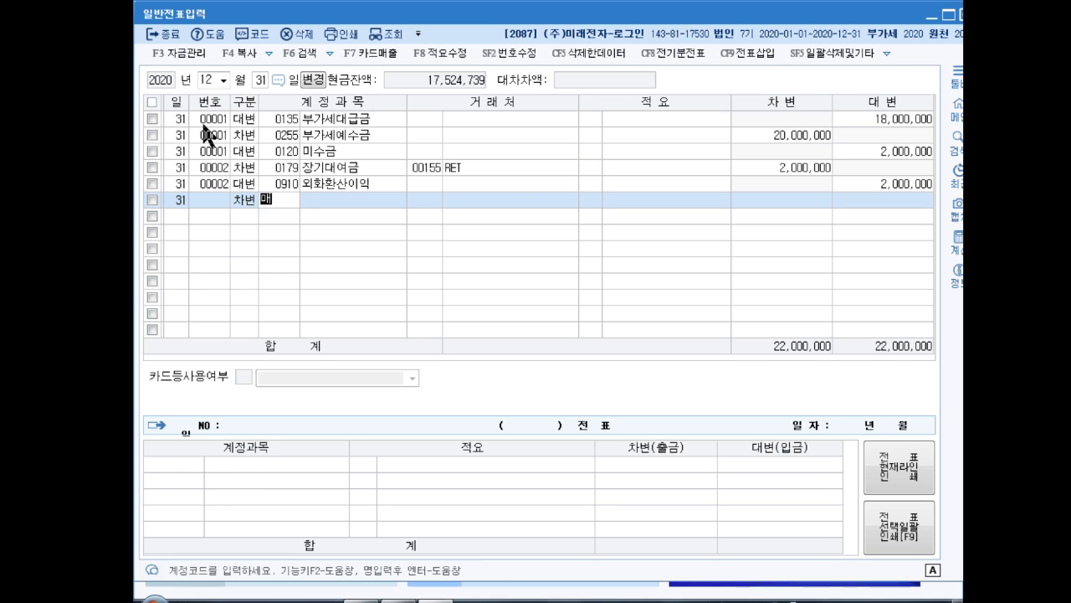
key("Return")
key("Return")
key("Return")
key("Return")
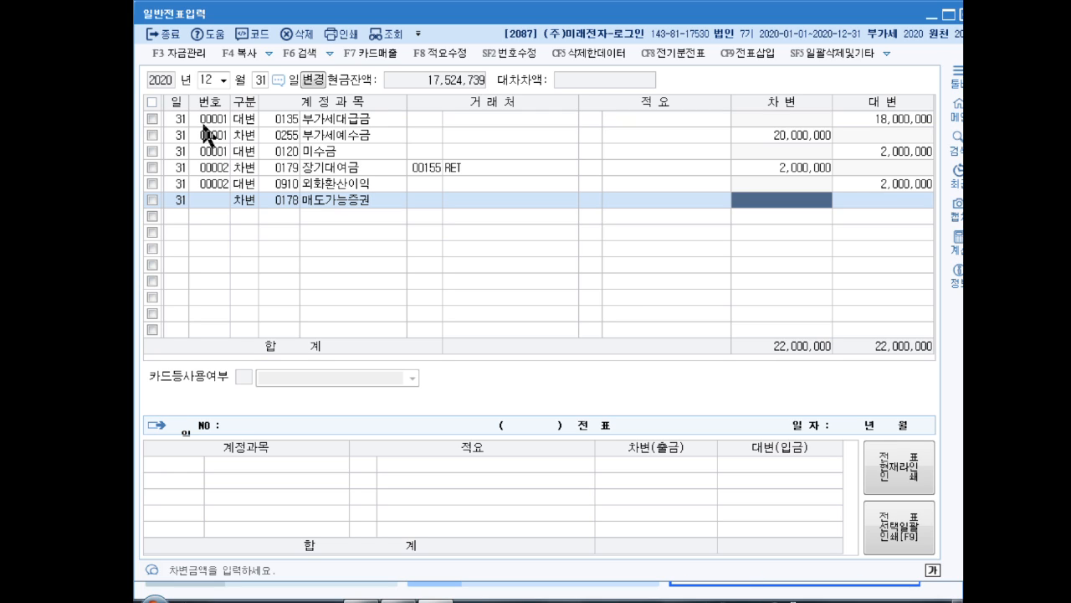
type("1500000")
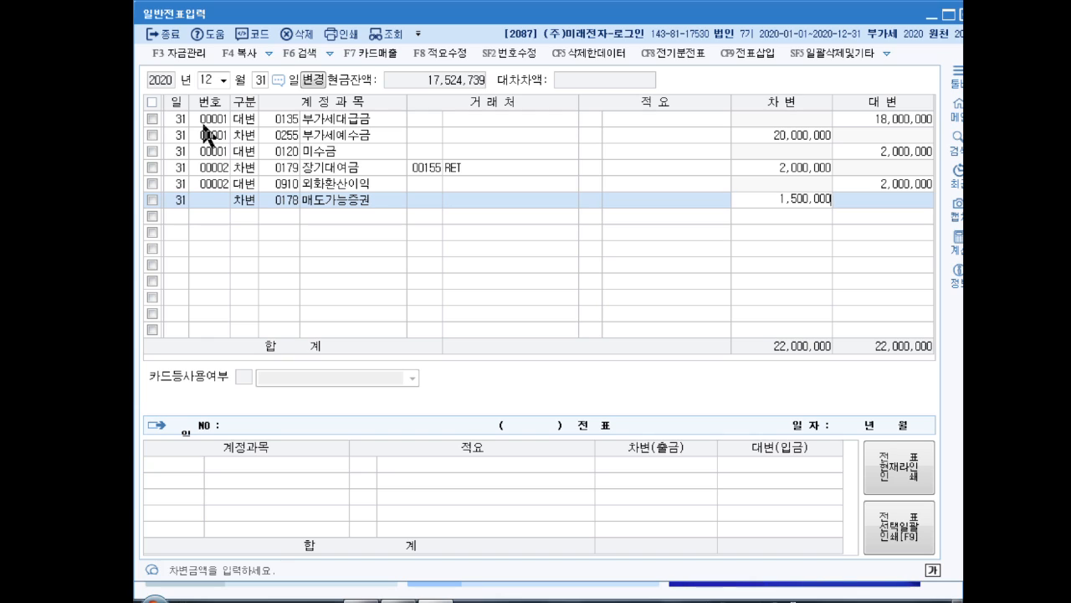
key("Return")
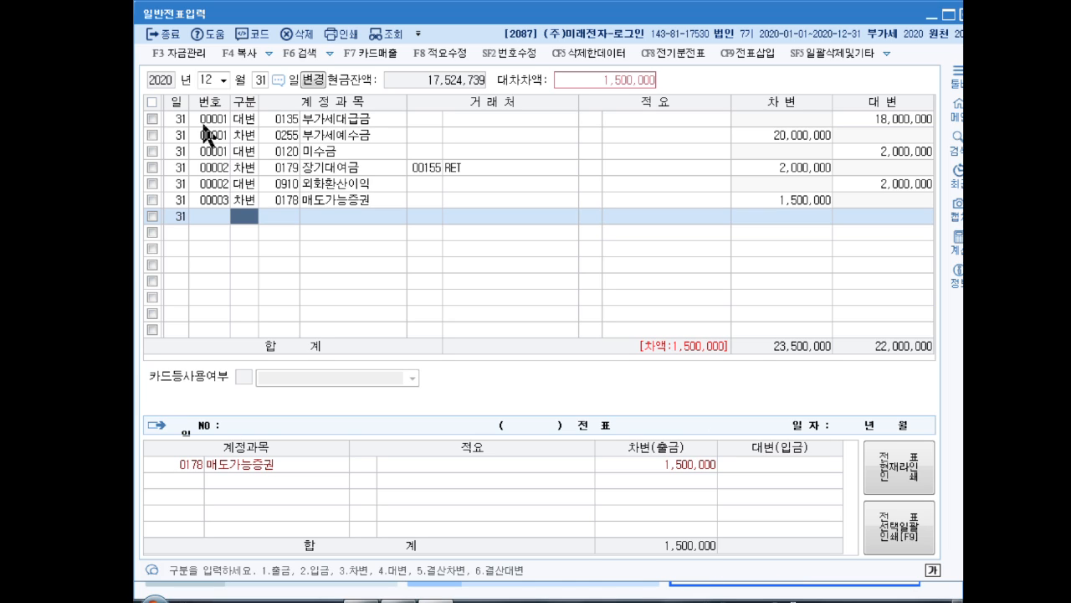
Add a credit line of 500,000 to 매도가능증권평가손실 (code 0395) in the third voucher
type("4")
key("Return")
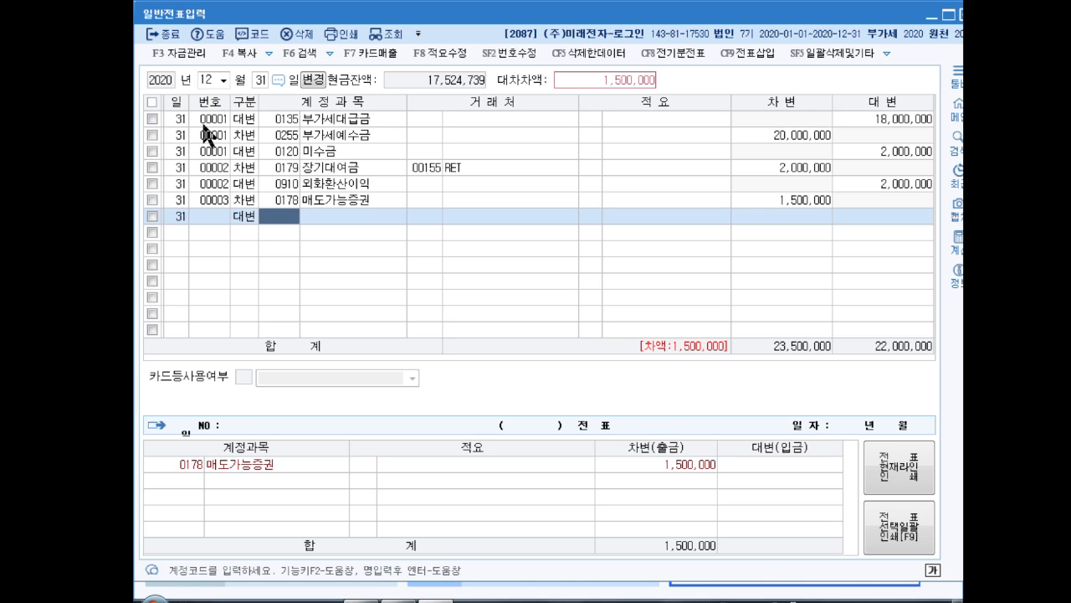
type("매도가")
key("Return")
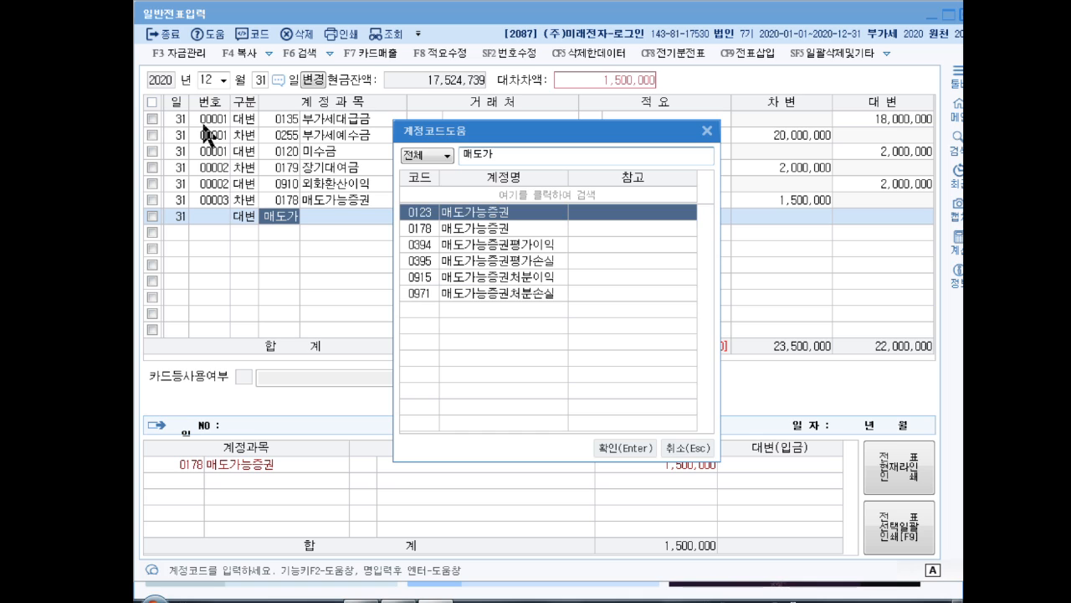
key("Down")
key("Down")
key("Down")
key("Return")
key("Return")
key("Return")
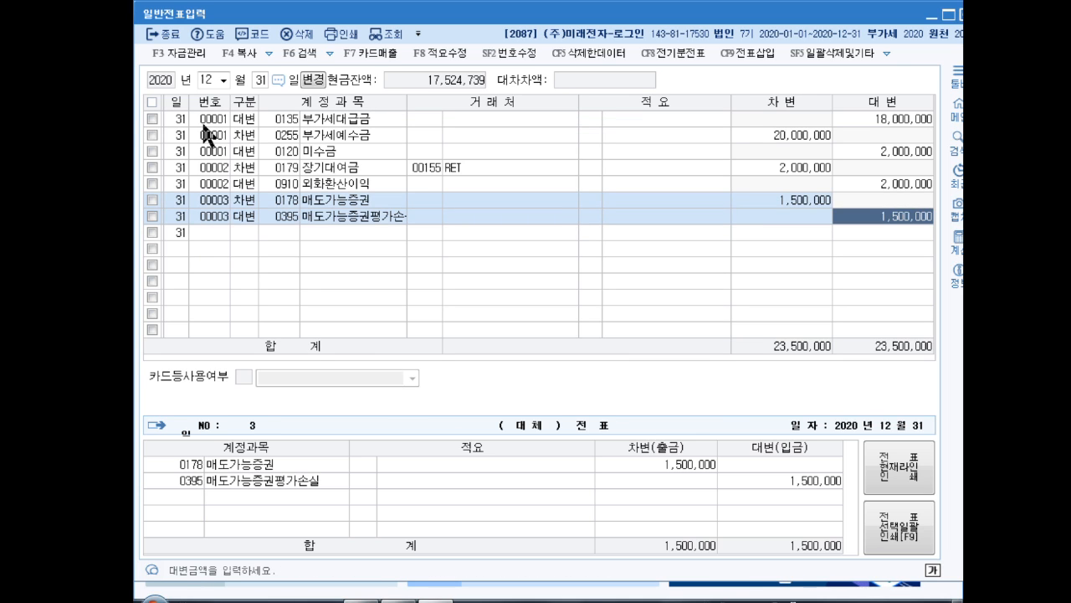
type("500,000")
key("Return")
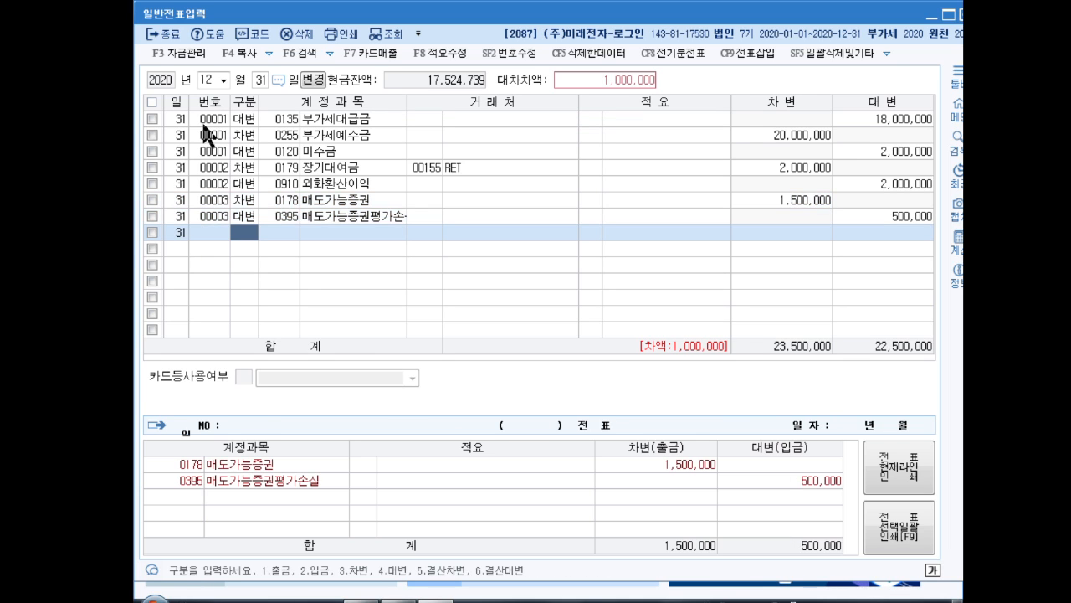
Balance the third voucher with a credit line of 1,000,000 to 매도가능증권평가이익 (code 0394)
type("4매도가")
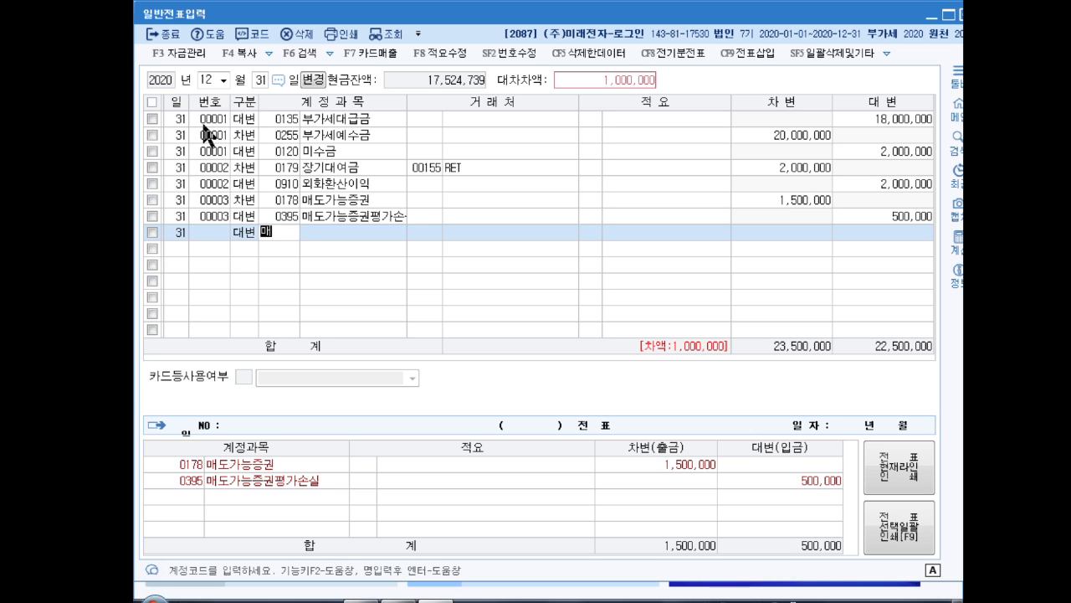
key("Return")
key("Down")
key("Down")
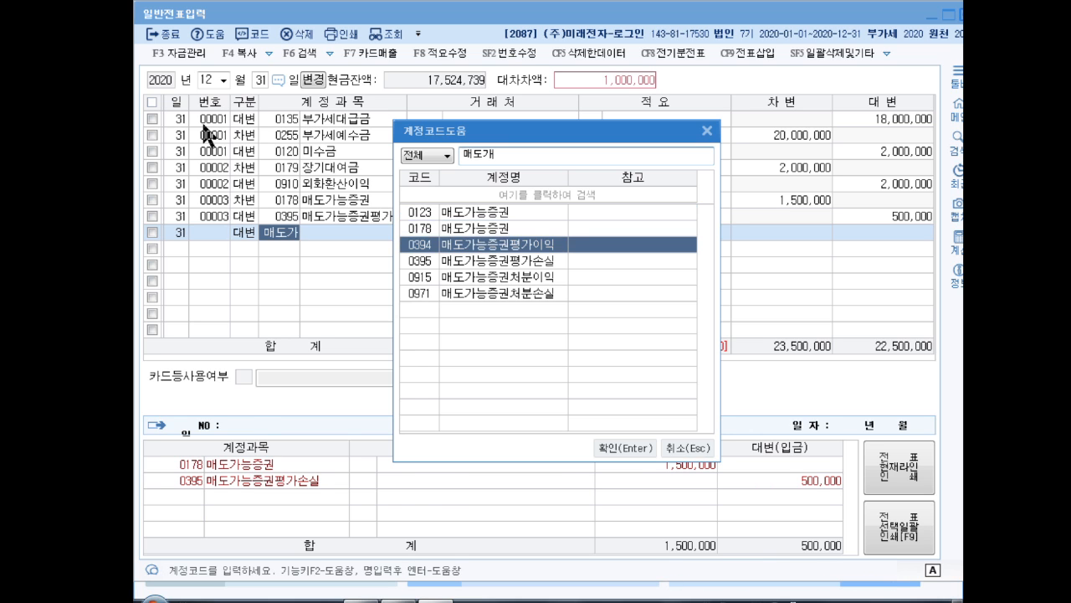
key("Return")
key("Return")
key("Return")
key("Return")
key("Up")
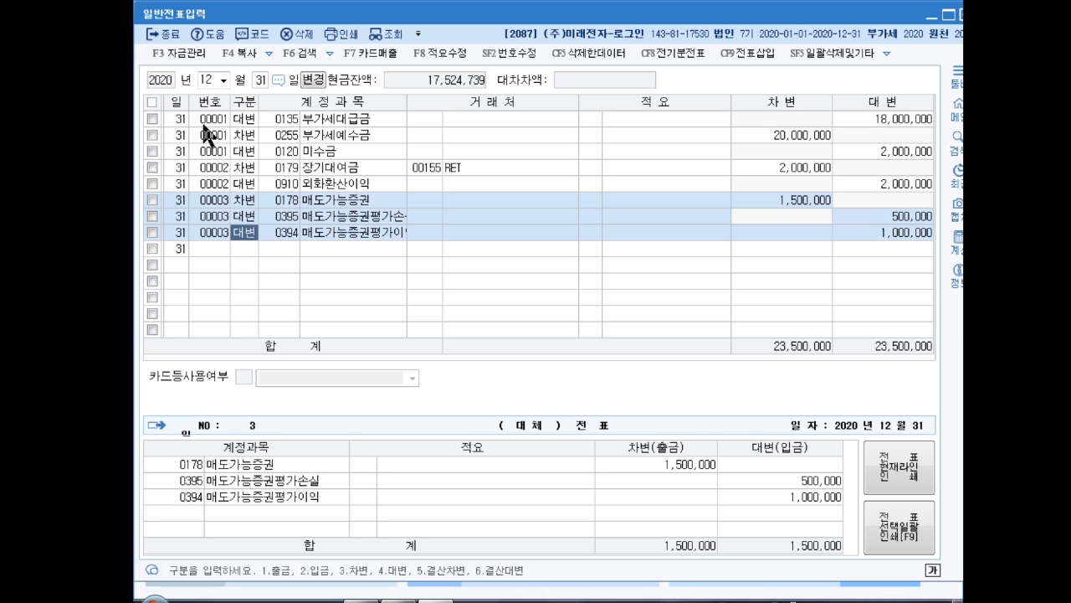
Leave voucher entry and load the closing data (결산자료입력) for January to December 2020
left_click(964, 14)
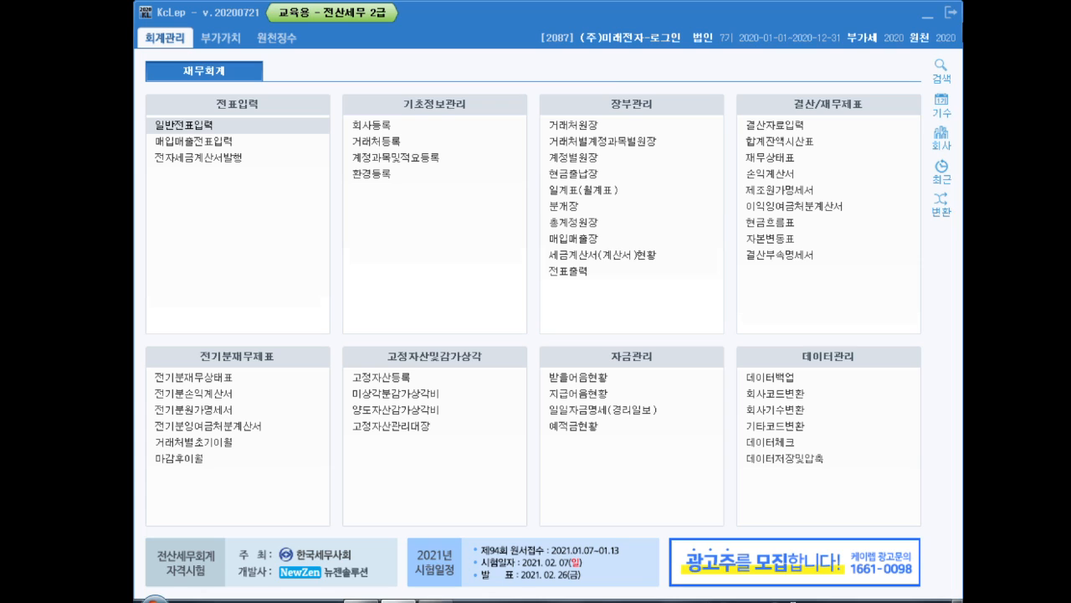
left_click(759, 124)
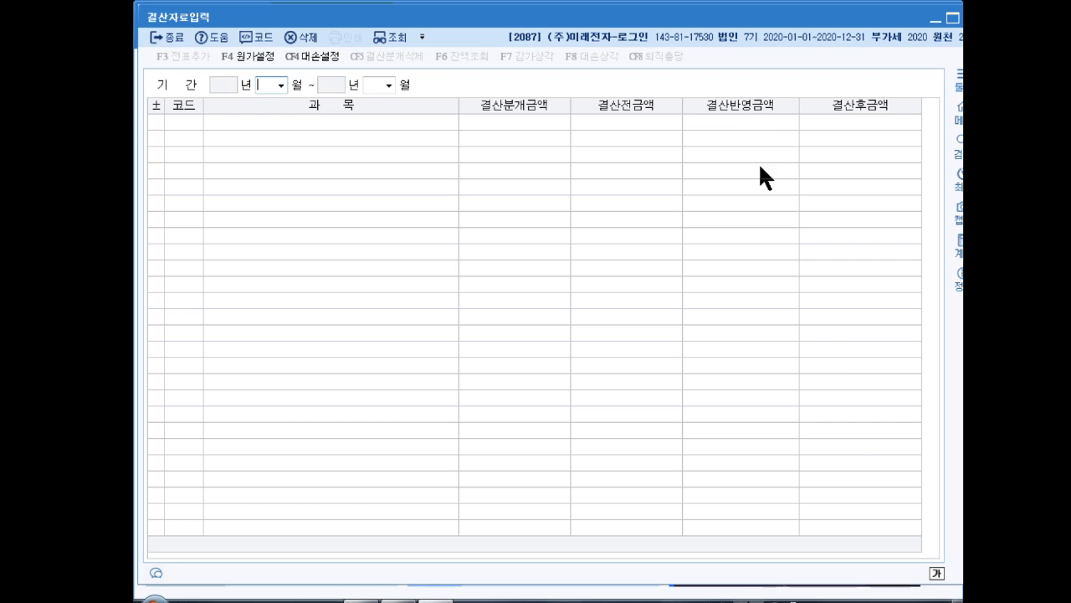
type("1")
key("Return")
type("12")
key("Return")
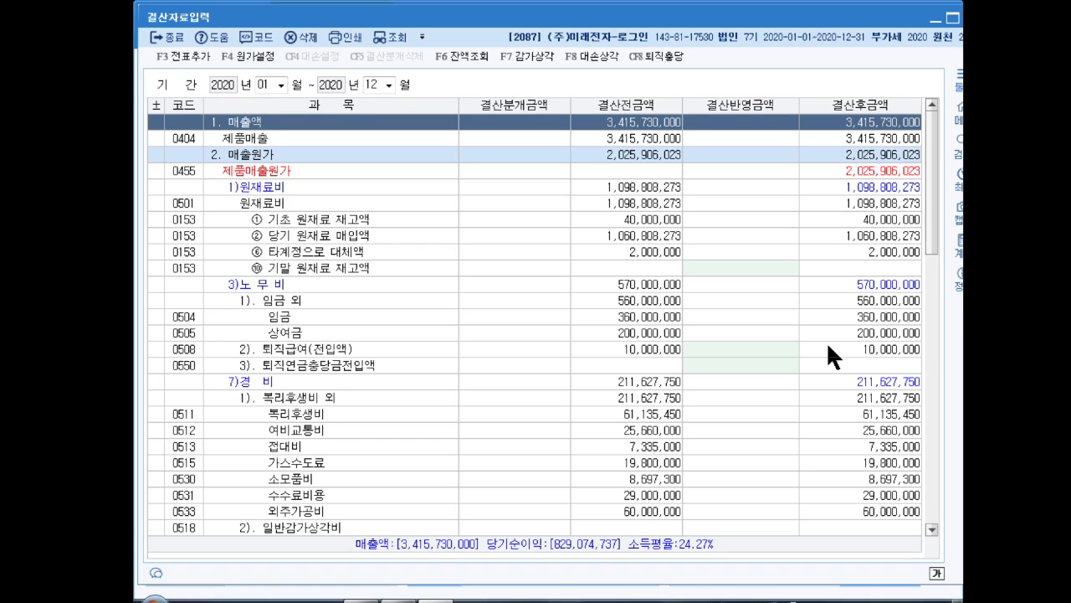
Under 법인세등, enter closing adjustment amounts of 4,412,000 for 선납세금 and 4,088,000 for 추가계상액
left_click_drag(931, 196, 928, 511)
left_click(720, 462)
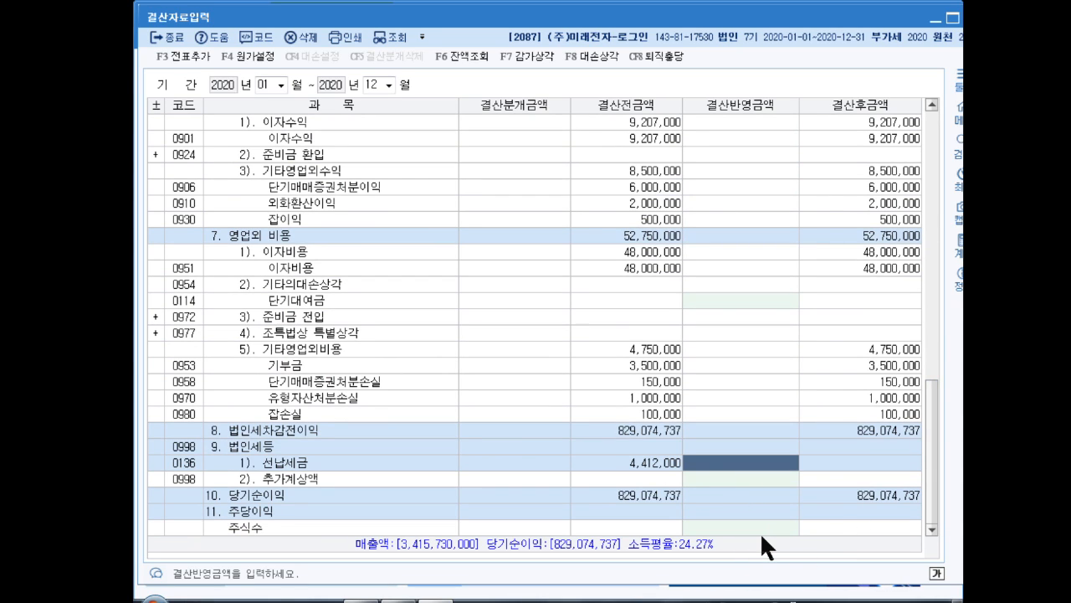
type("4")
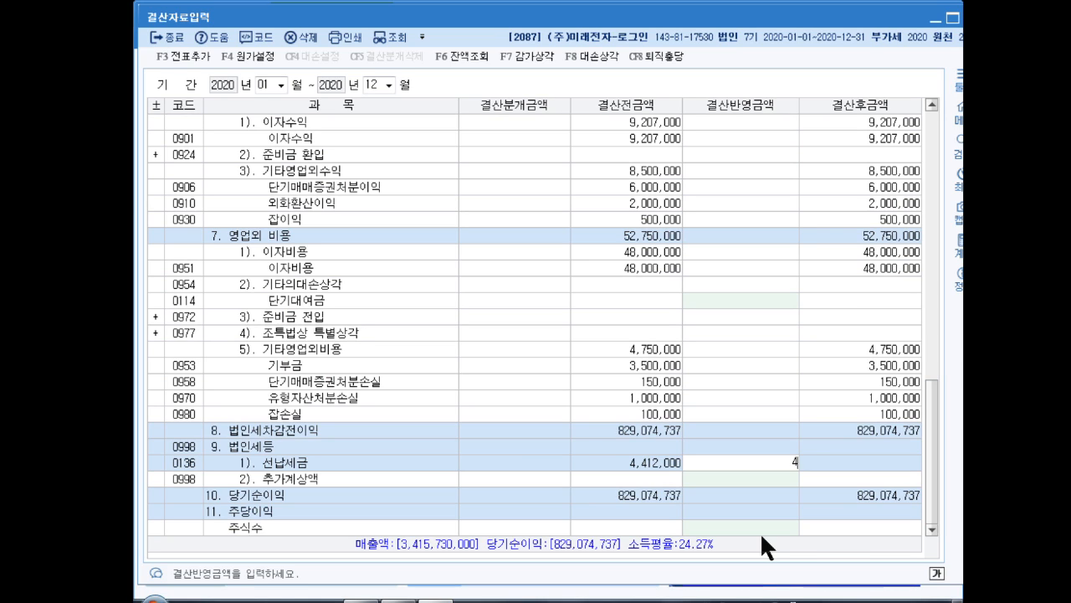
type(",412,000")
key("Return")
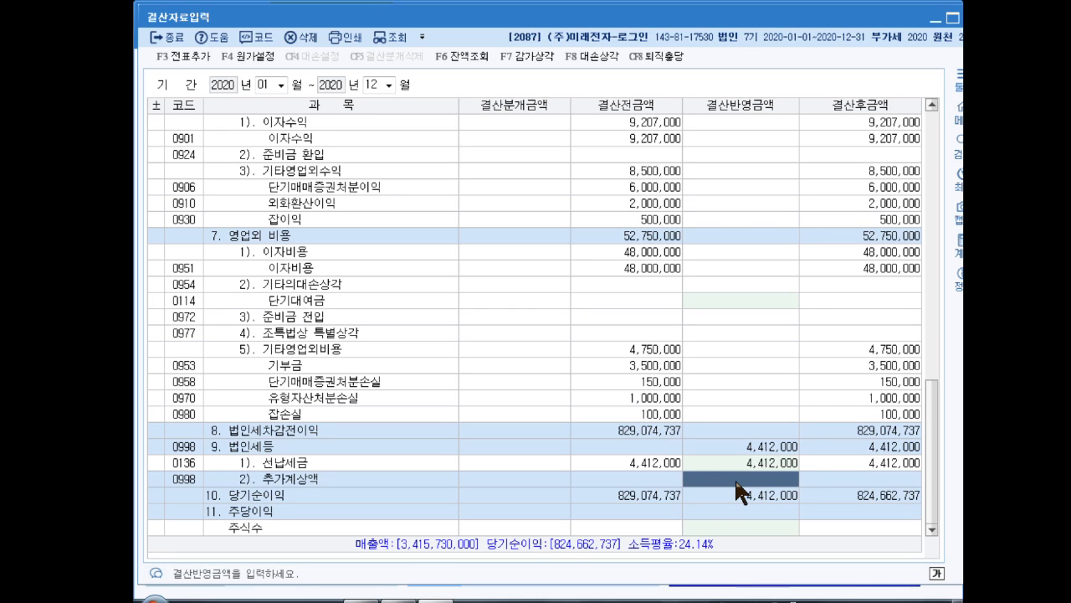
type("4088000")
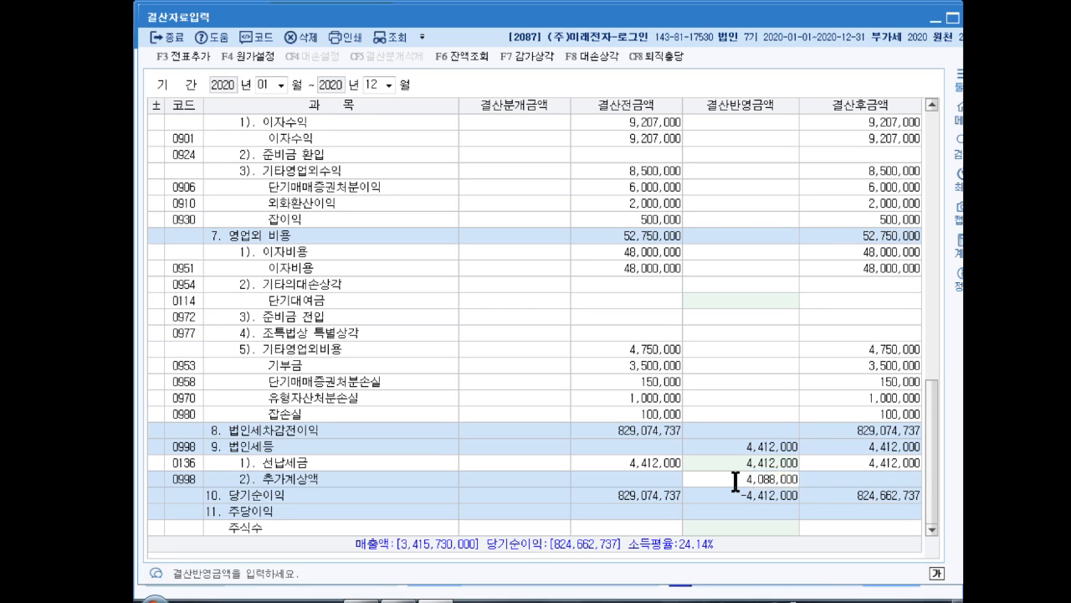
key("Return")
left_click(740, 447)
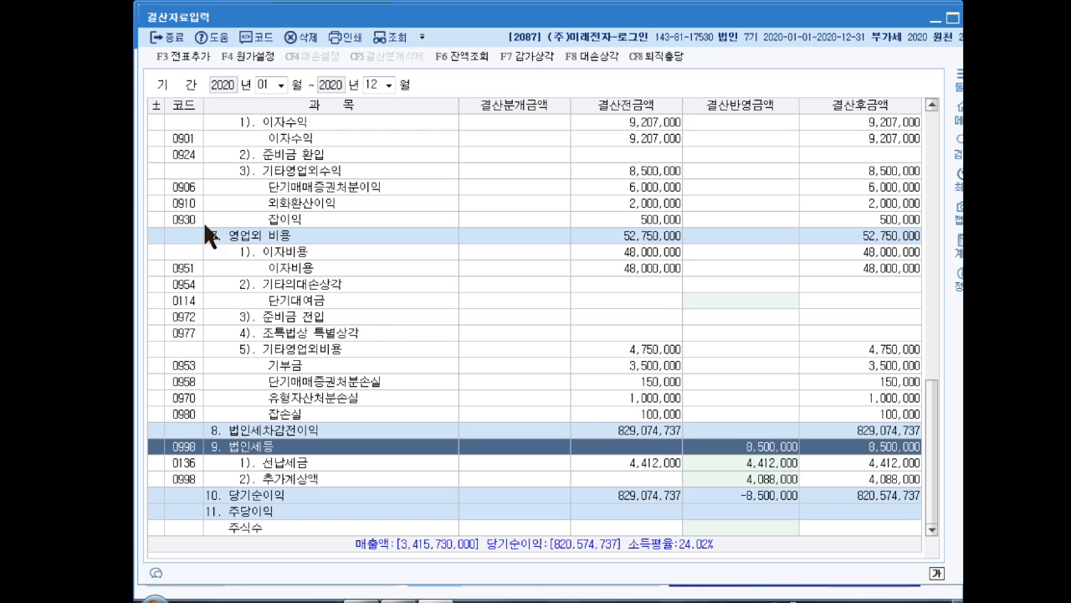
Add the closing journal entries to the general vouchers and close the closing data form
left_click(192, 54)
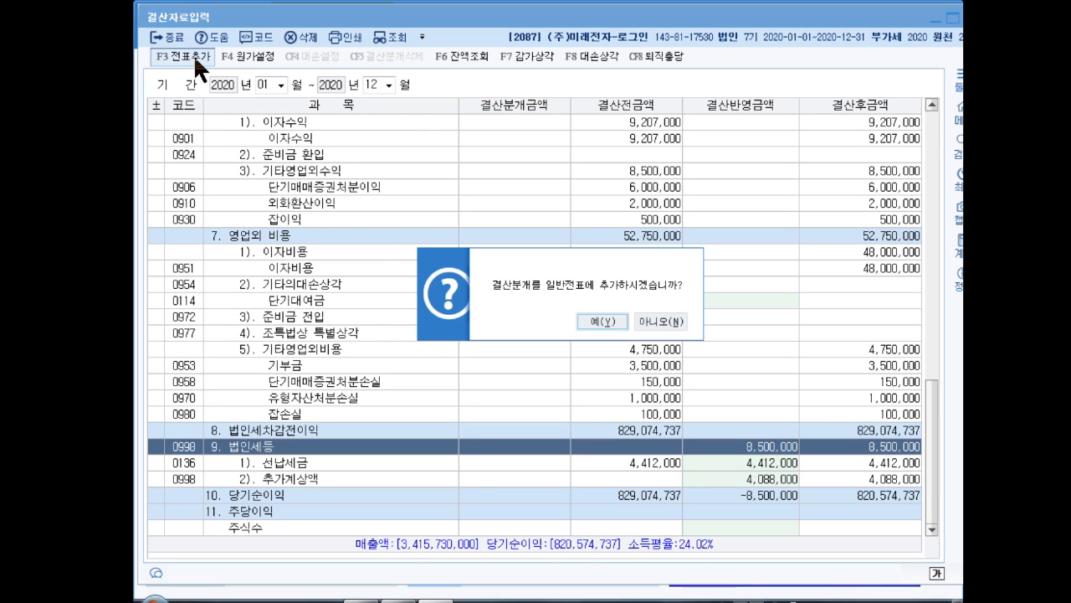
left_click(591, 316)
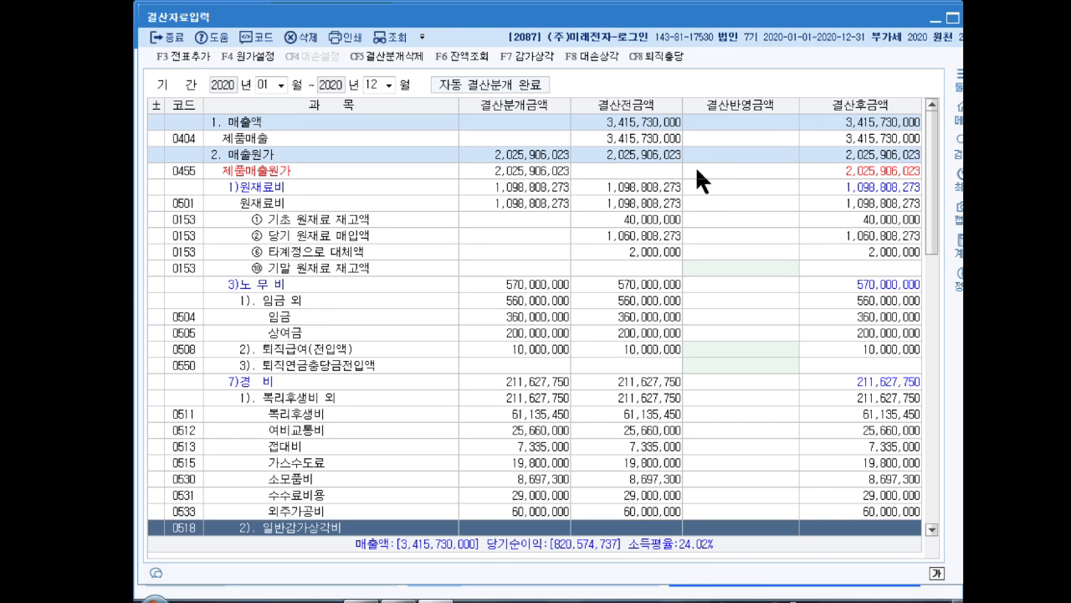
key("Escape")
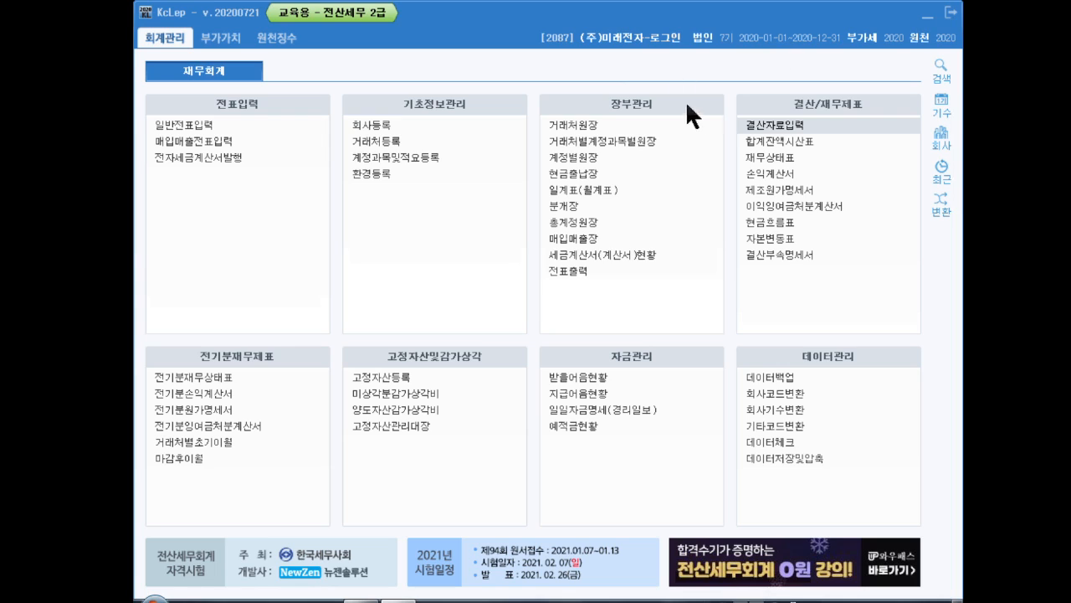
Open 이익잉여금처분계산서 and set the current appropriation date to 2021-03-15 and the prior confirmation date to 2020-02-28
left_click(816, 206)
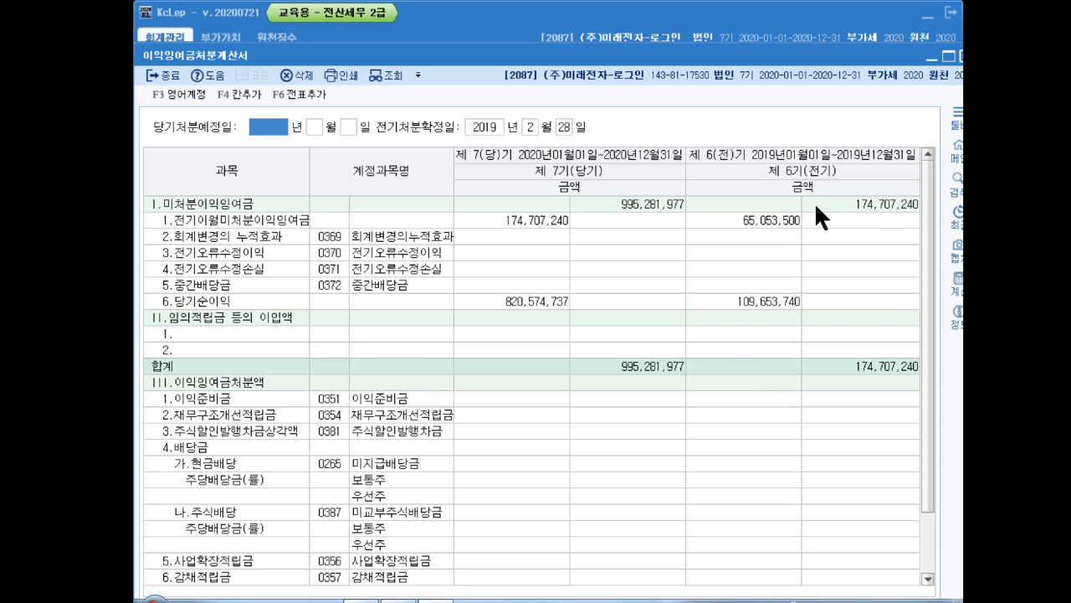
type("20")
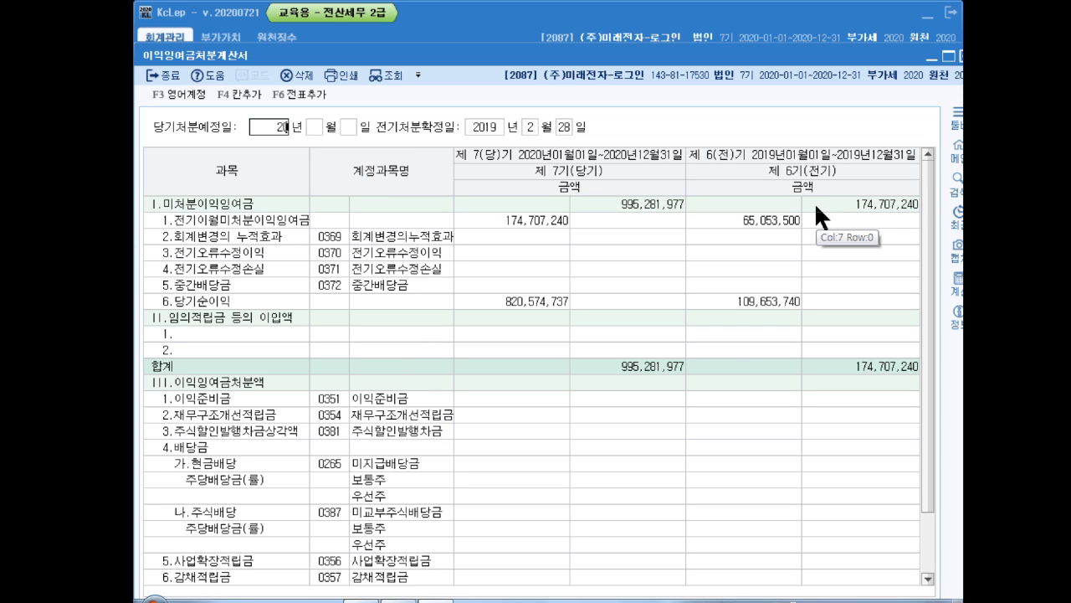
type("210315")
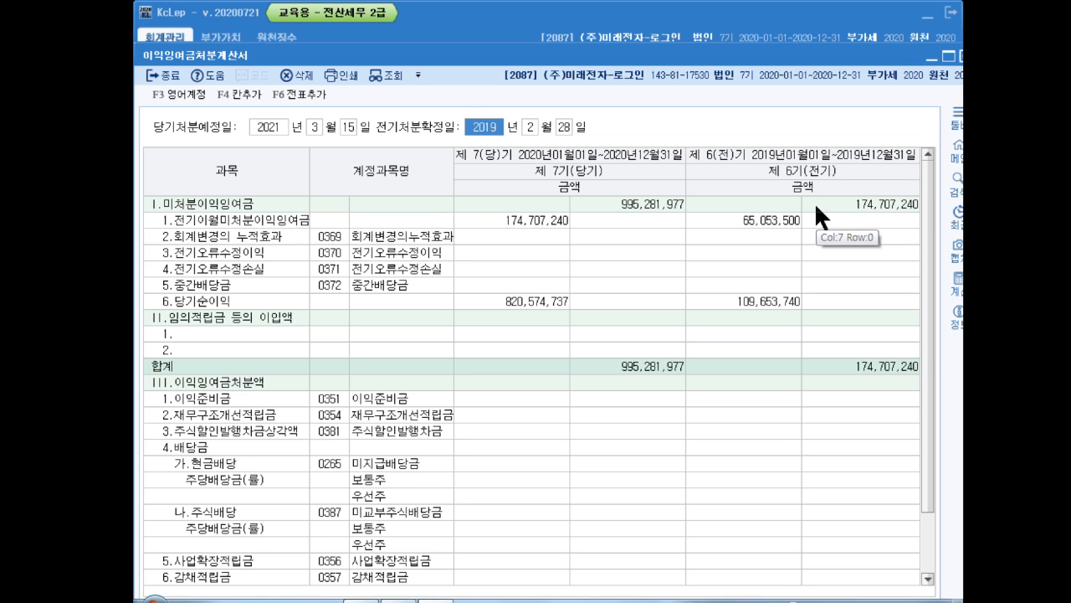
type("202023")
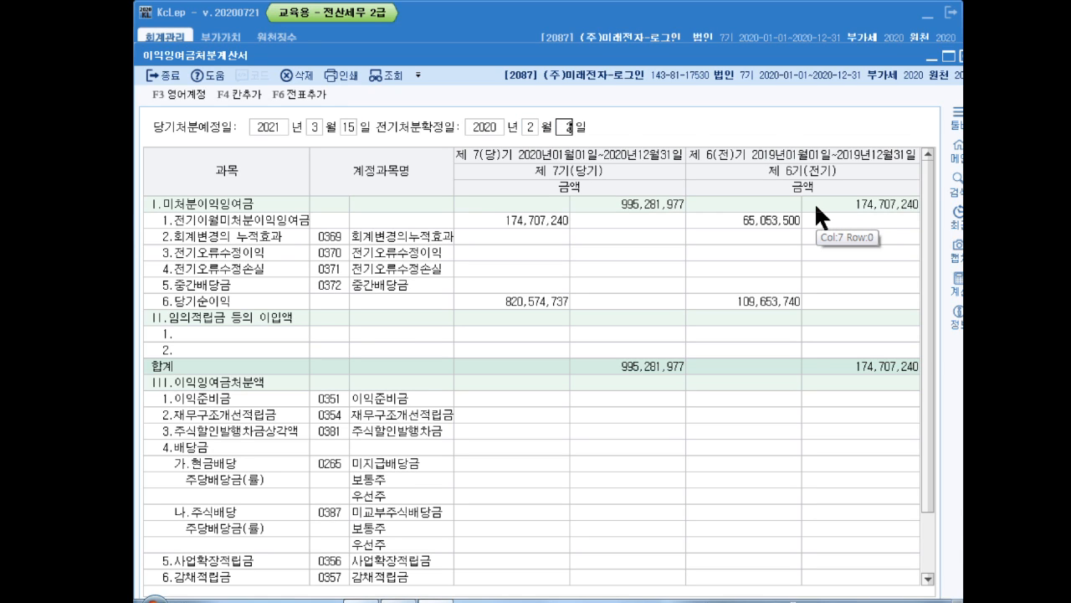
type("8")
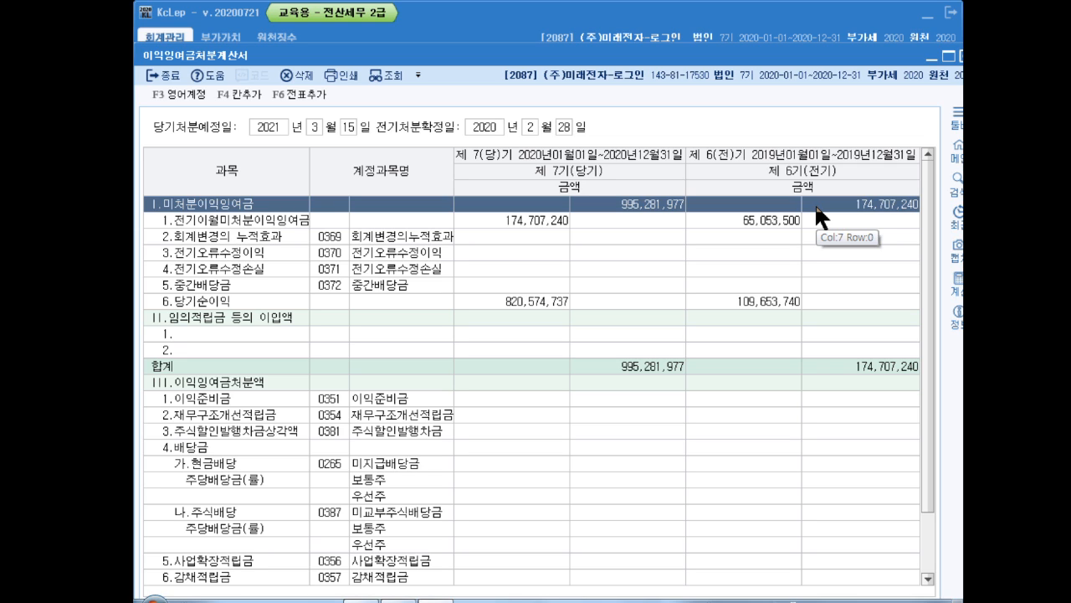
Enter 20,000,000 as the current-period cash dividend (현금배당) in the earnings appropriation statement
left_click(500, 483)
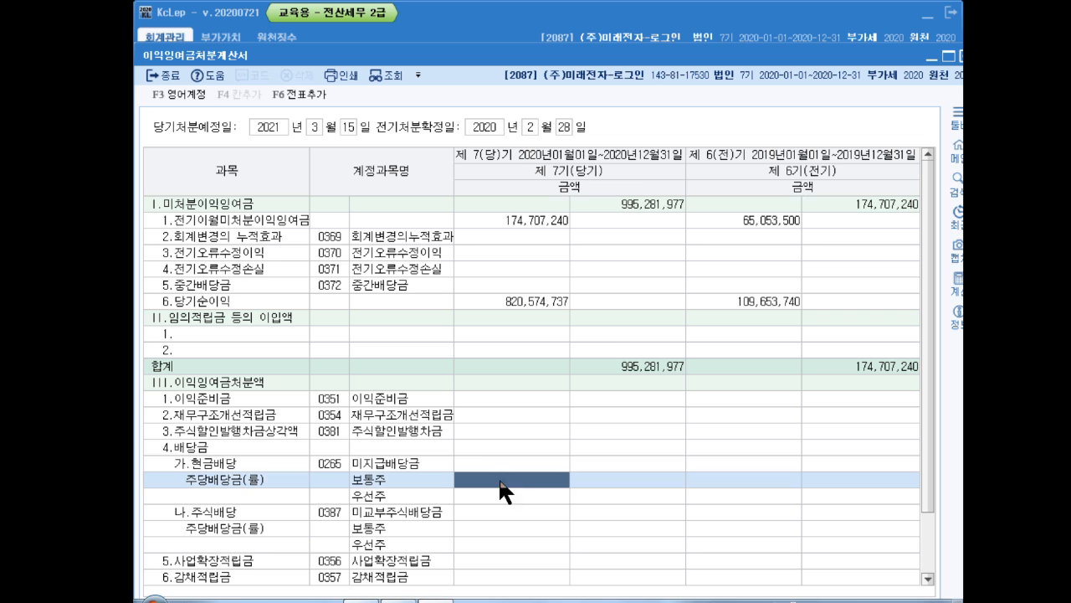
scroll(924, 370, "down", 1)
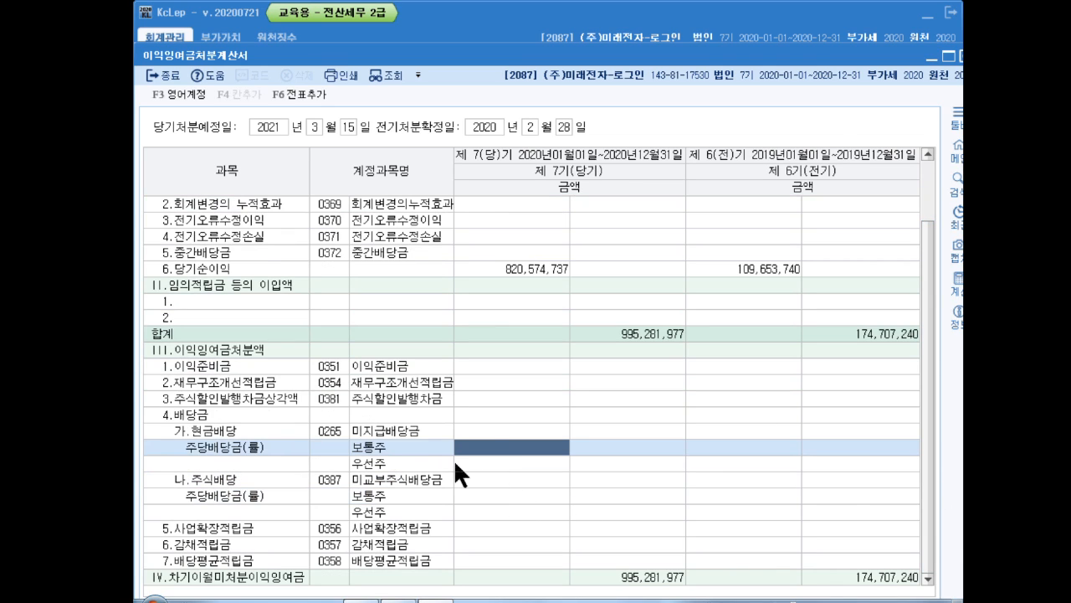
left_click(505, 430)
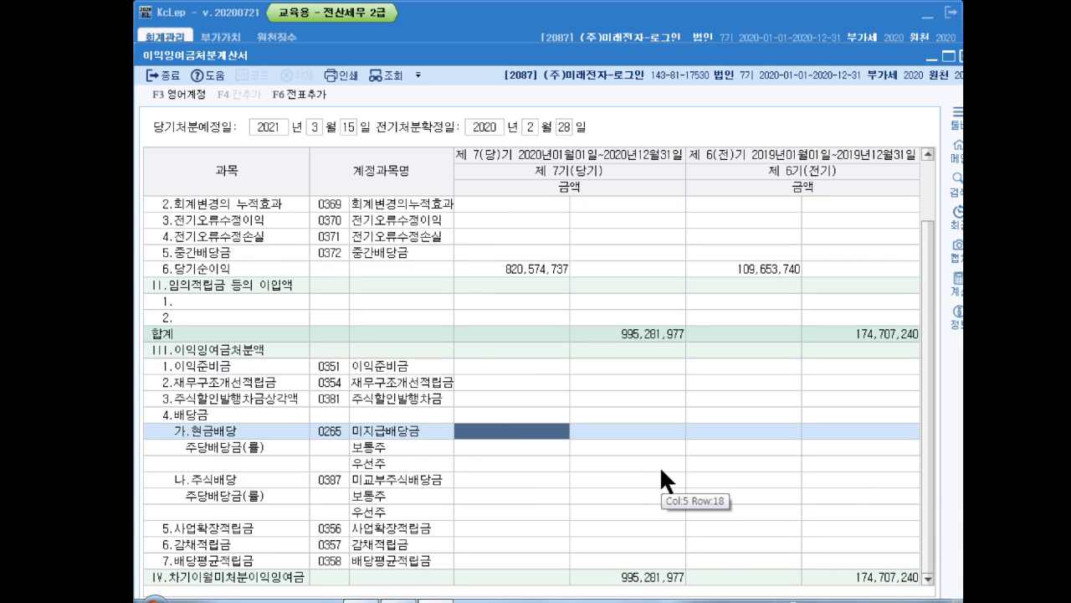
type("20000000")
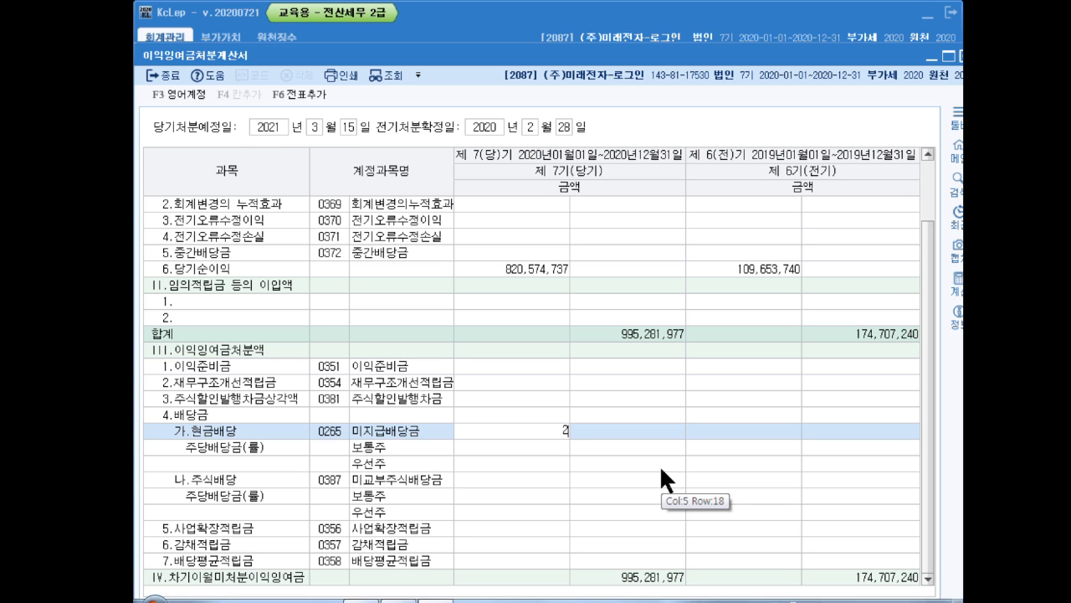
key("Return")
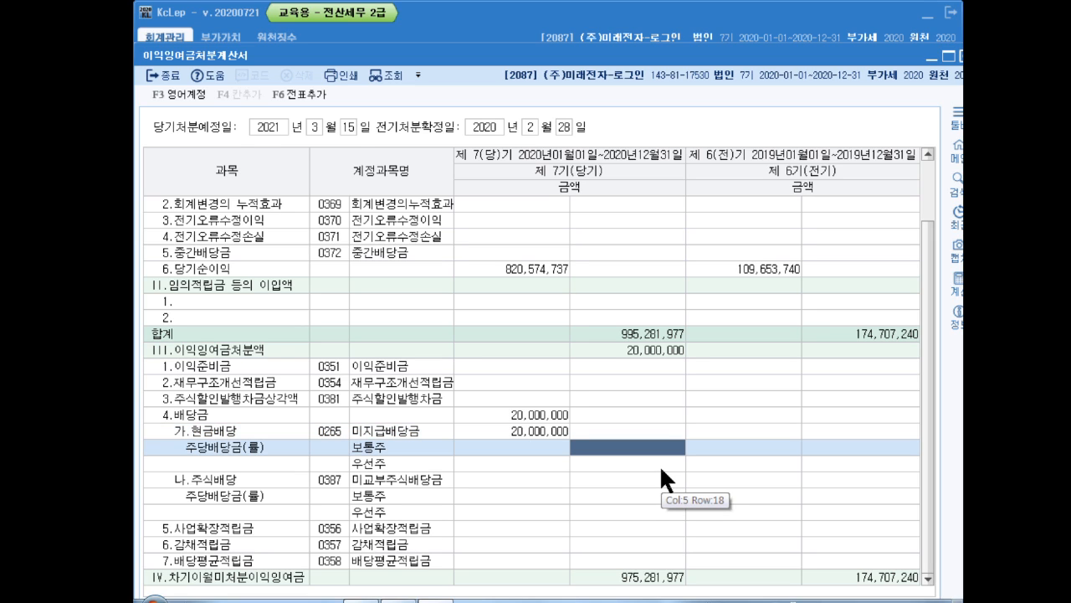
Enter 20,000,000 as the current-period stock dividend (주식배당) in the earnings appropriation statement
key("Left")
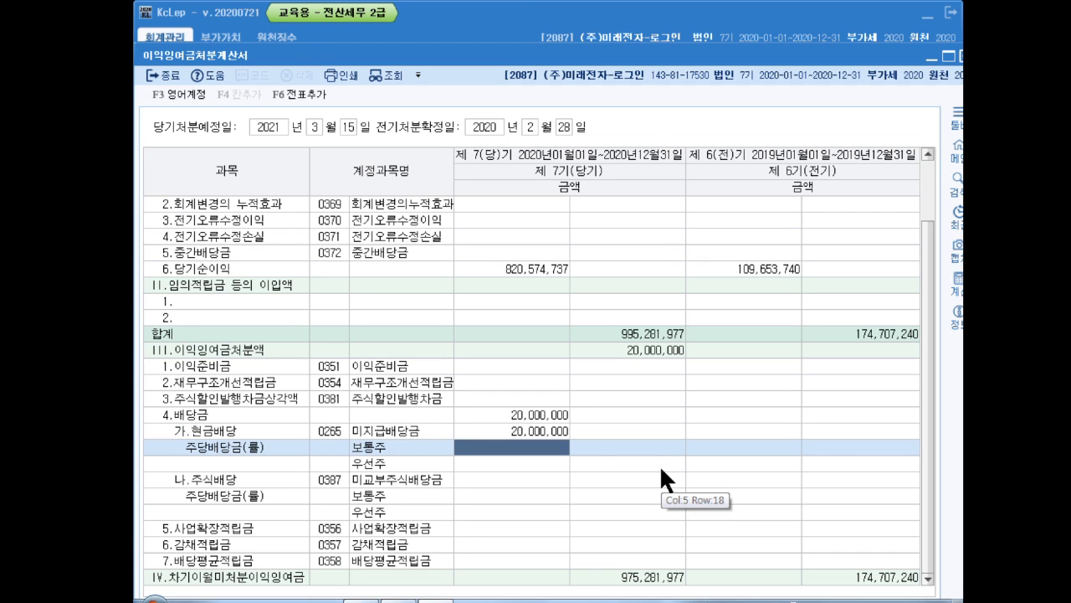
key("Down")
key("Down")
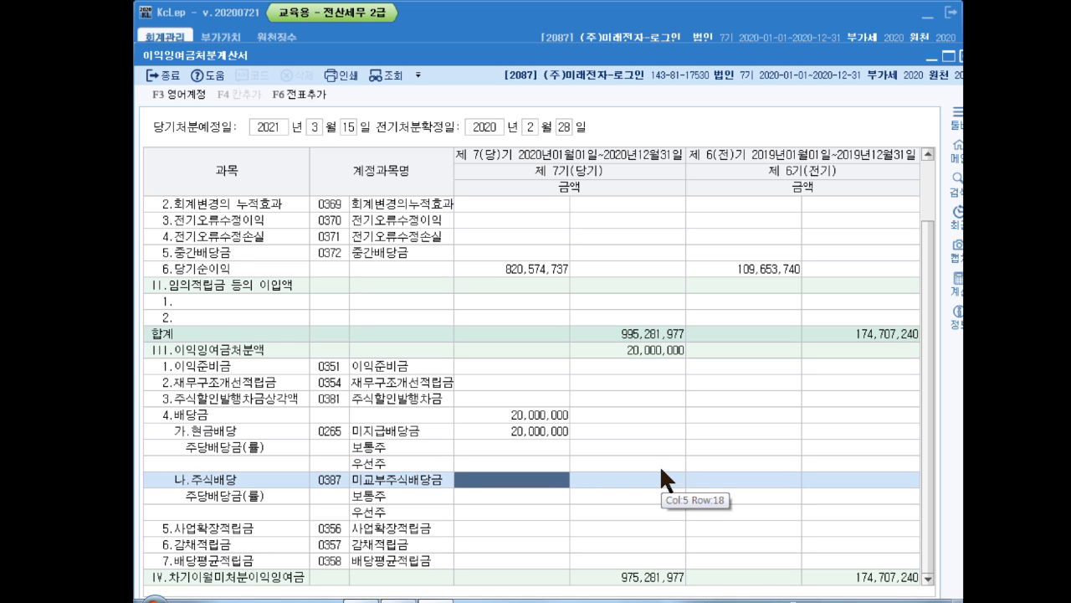
type("20000000")
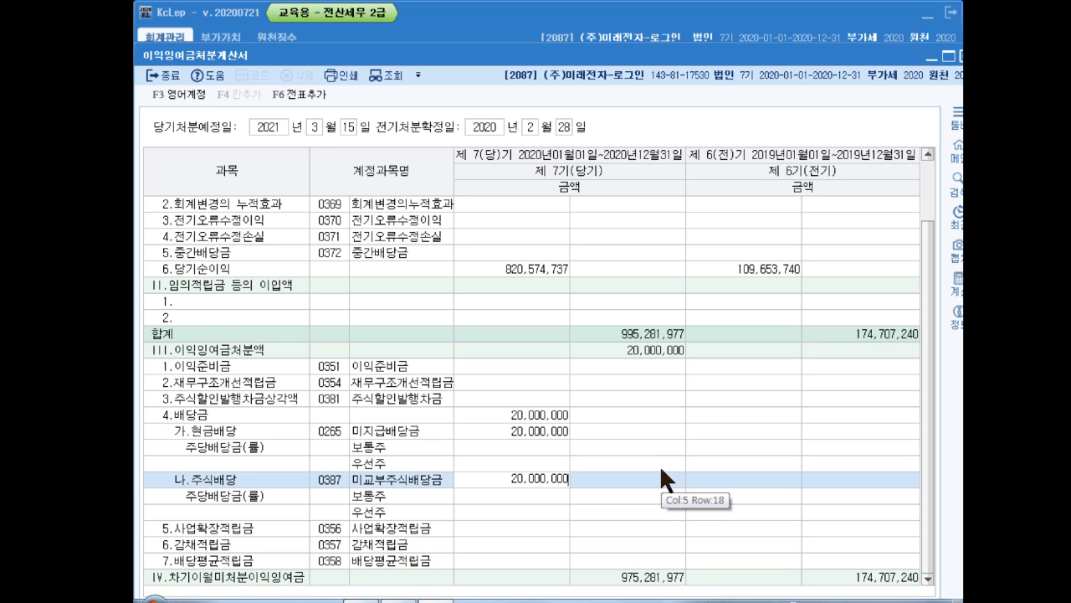
key("Return")
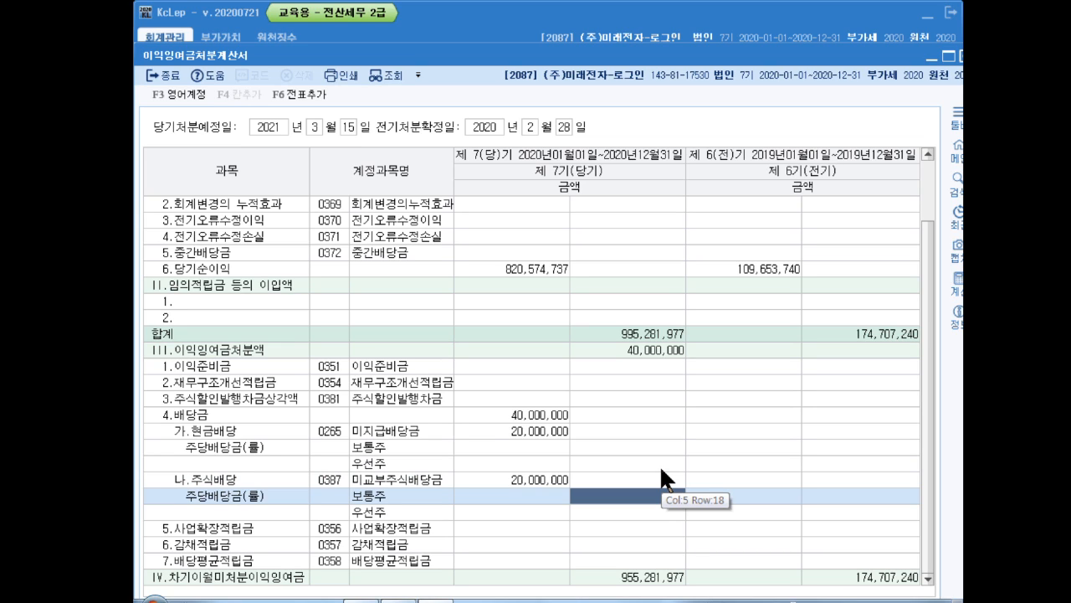
Enter current-period appropriations of 5,000,000 for 사업확장적립금 and 2,000,000 for 이익준비금
left_click(568, 528)
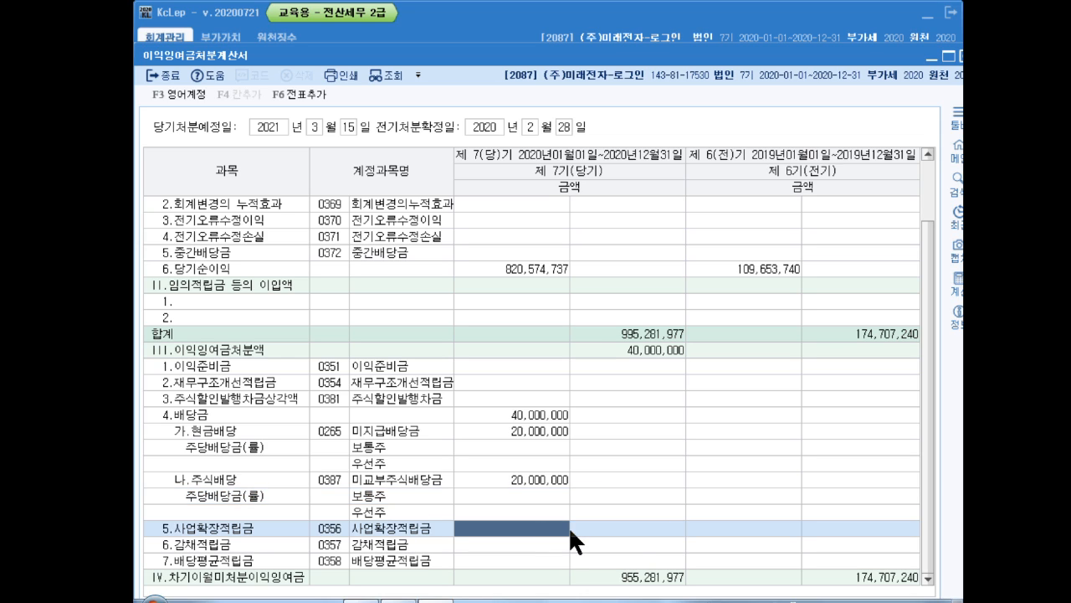
type("5000000")
key("Return")
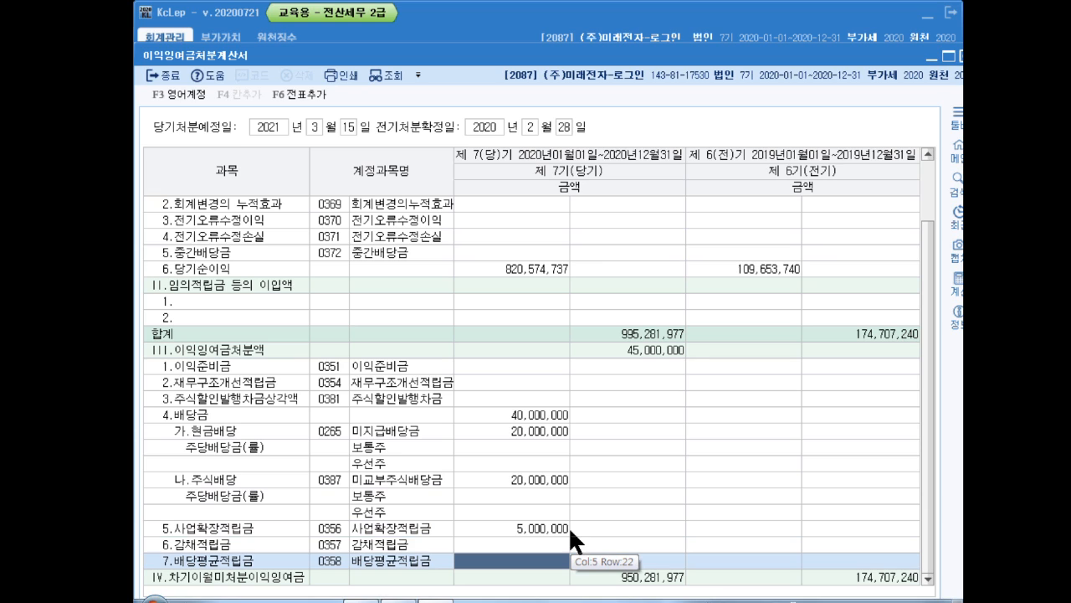
left_click(522, 368)
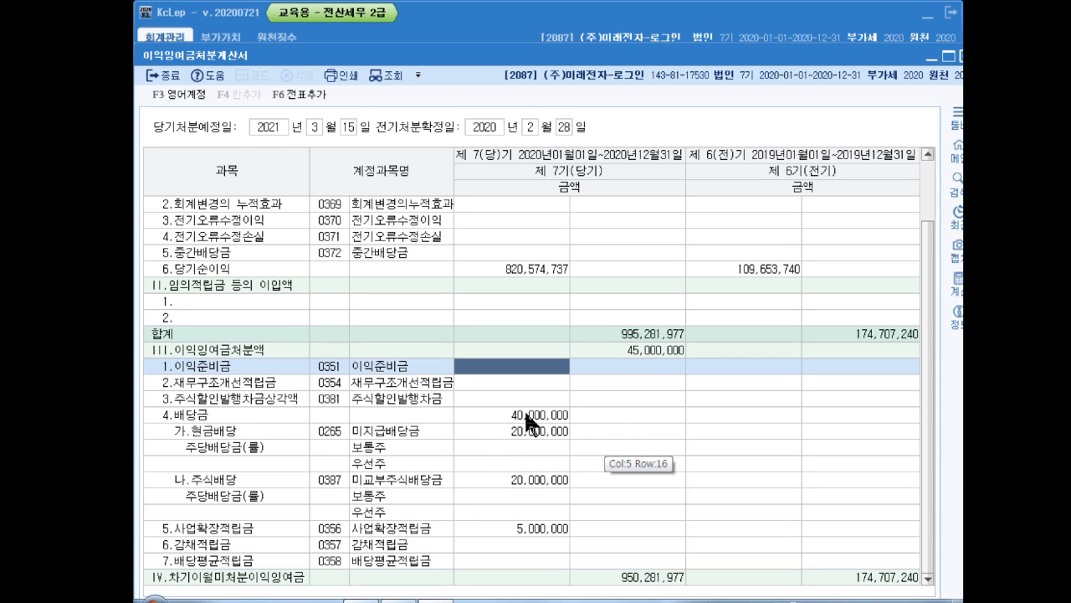
type("2")
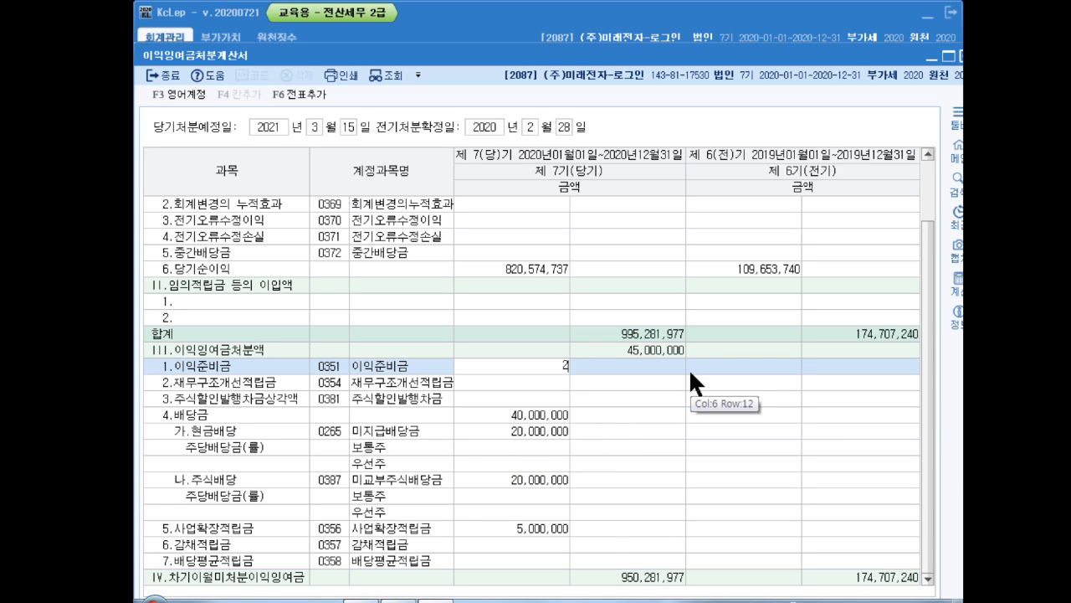
type(",000,000")
key("Return")
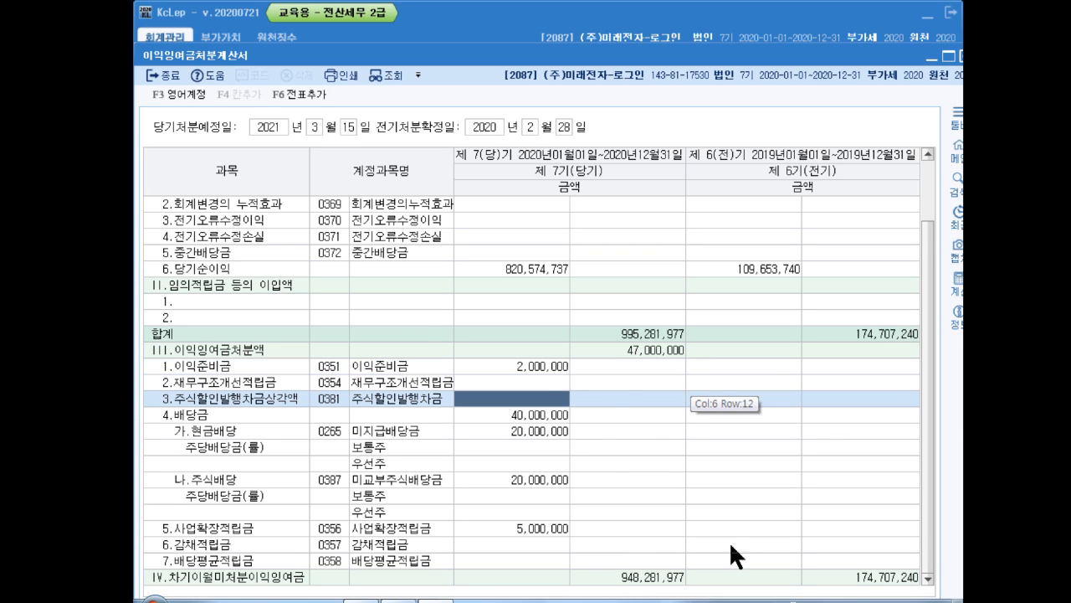
Add the earnings appropriation entries to the general vouchers and close the statement
left_click(307, 95)
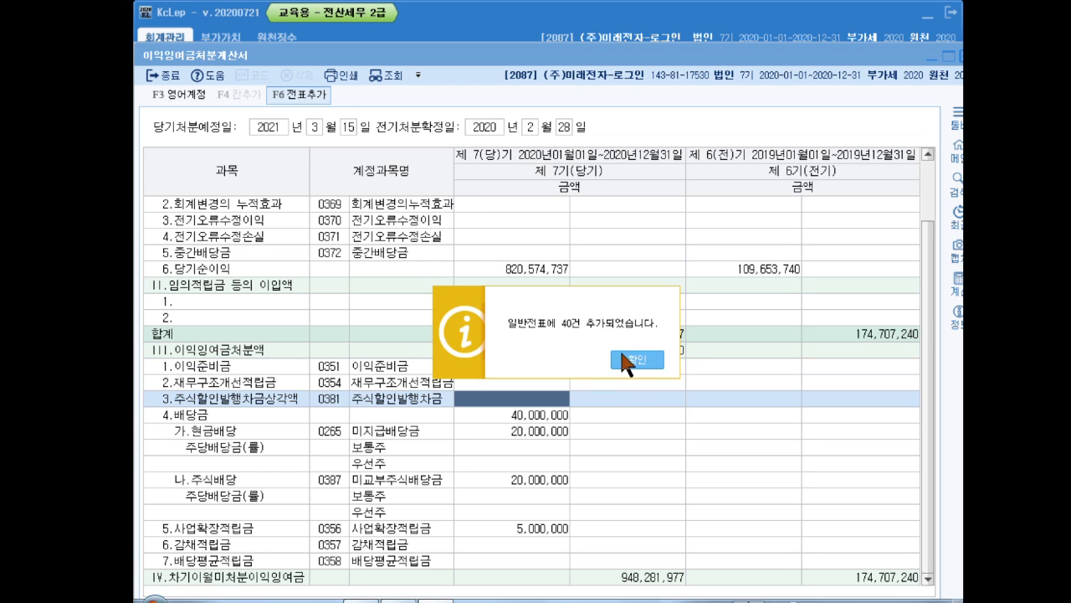
left_click(628, 360)
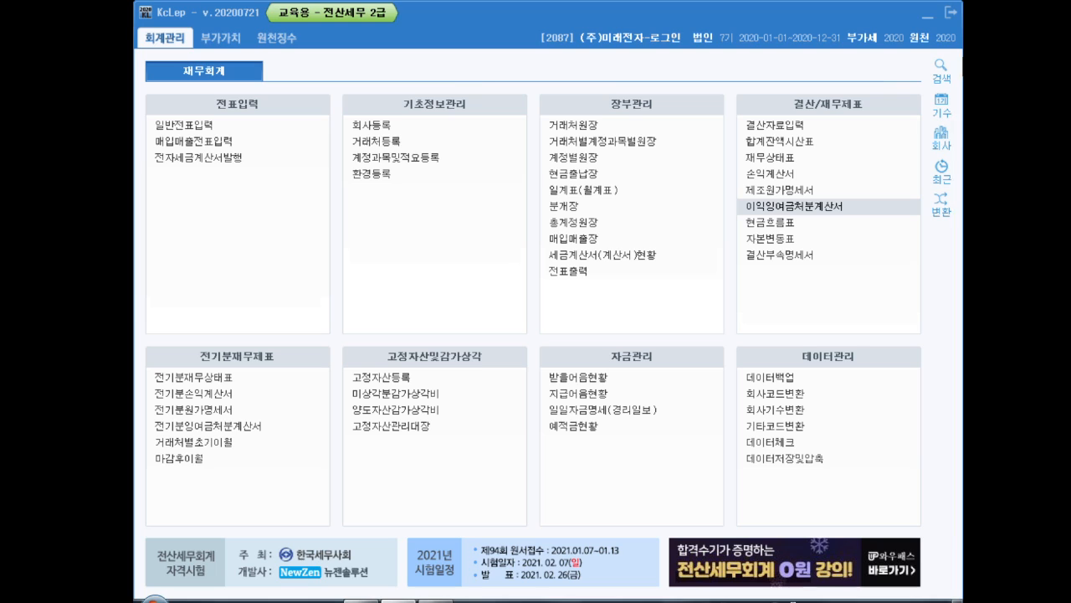
left_click(961, 57)
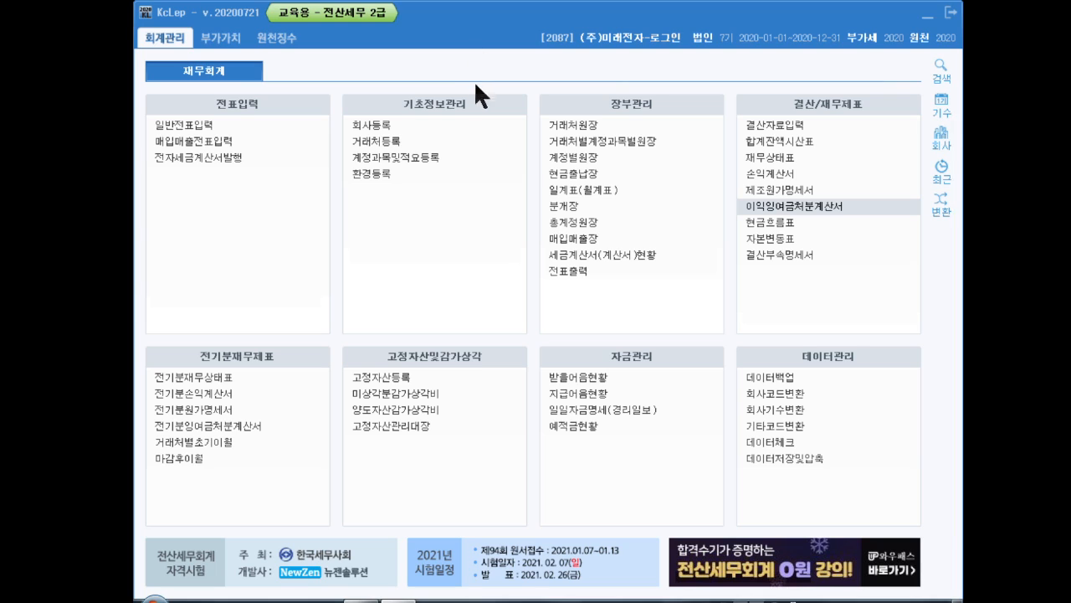
Open 사원등록 under 원천징수, set the first listed employee's resignation date (퇴사년월일) to 2020-03-31, and close the form
left_click(267, 37)
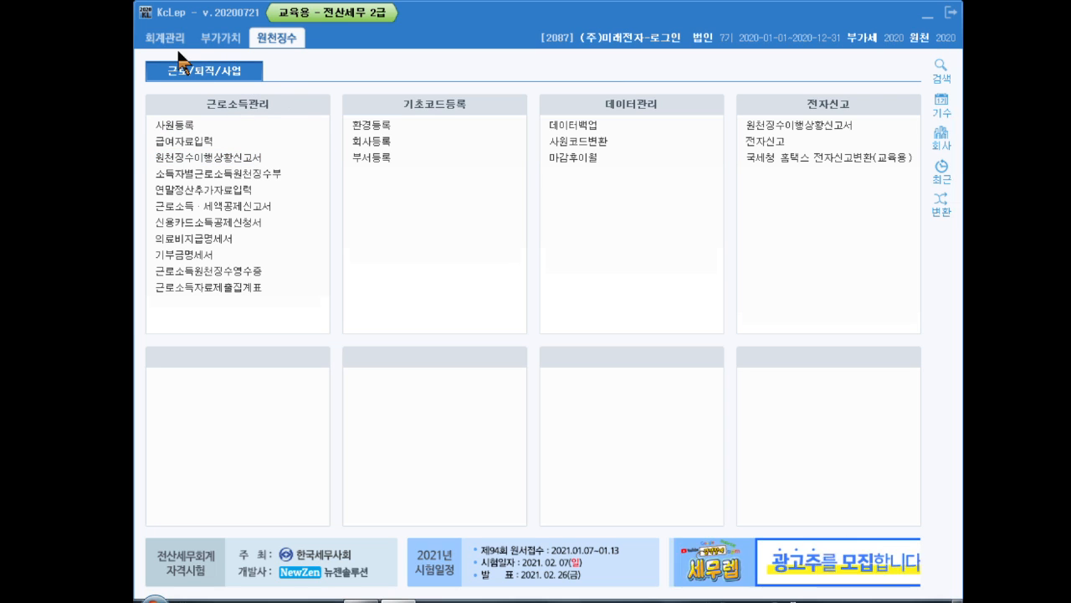
left_click(198, 125)
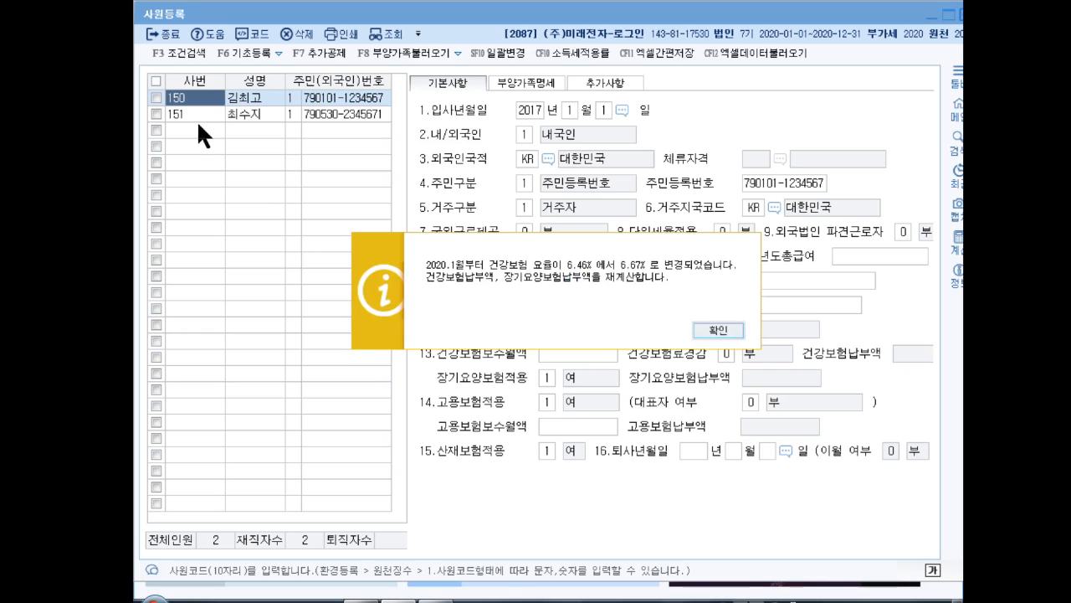
left_click(702, 329)
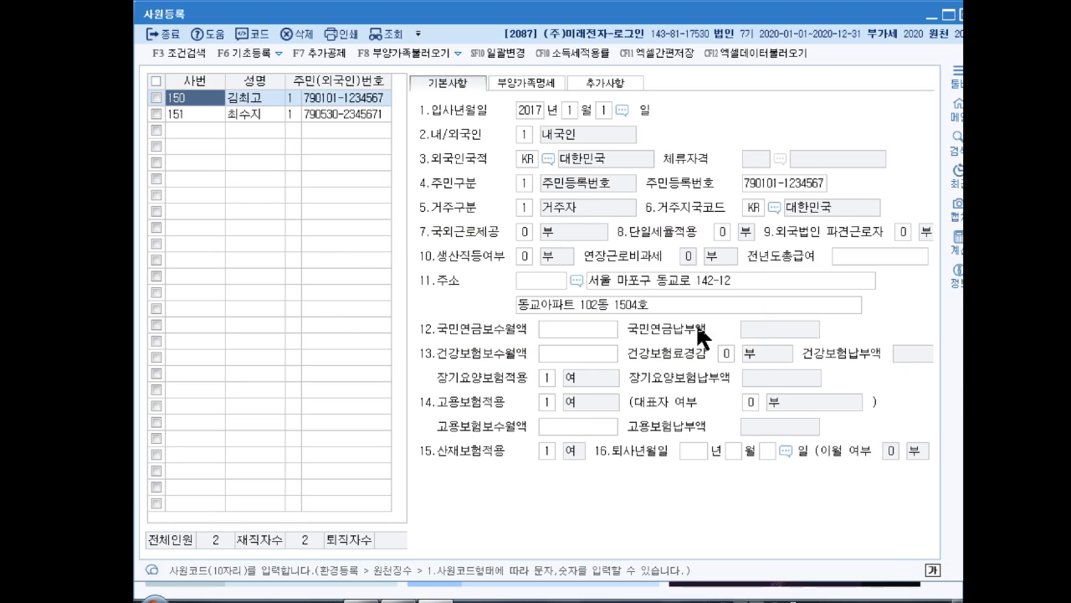
left_click(260, 99)
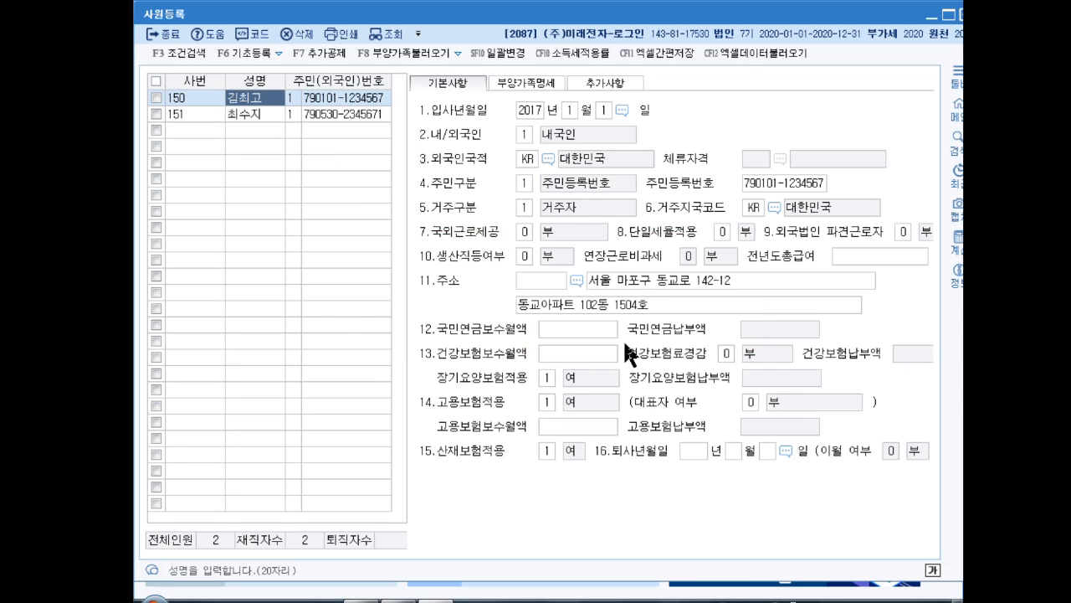
left_click(696, 450)
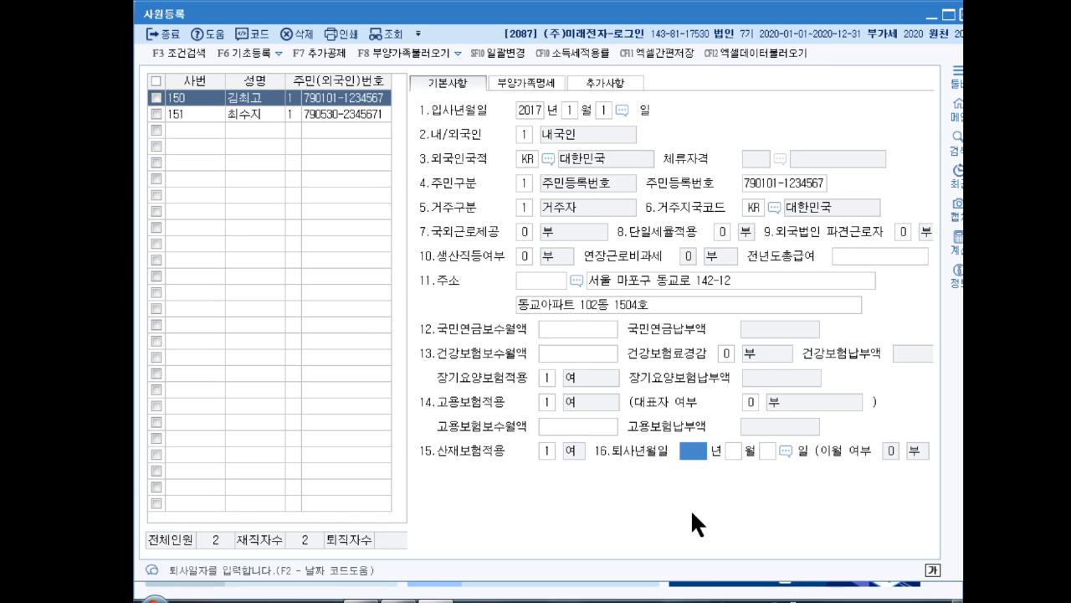
type("2020 년 3")
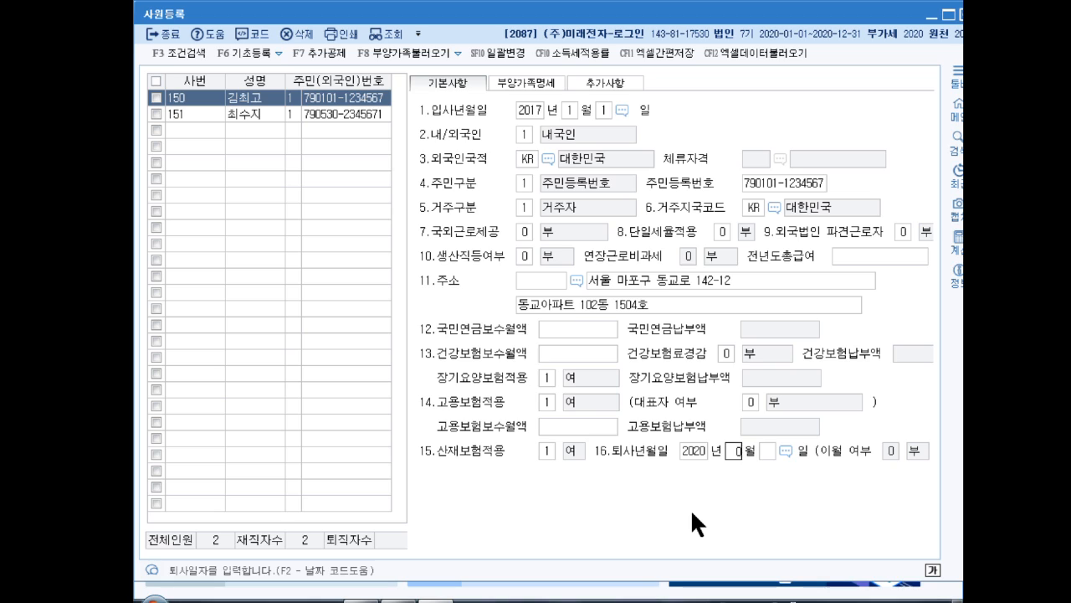
key("Return")
type("31")
key("Return")
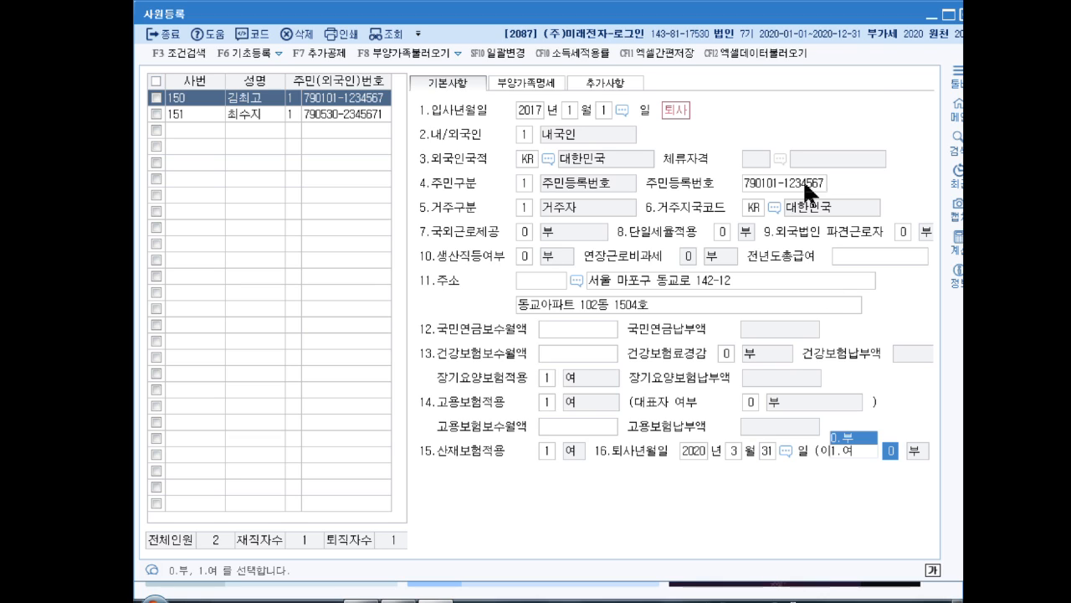
left_click(965, 14)
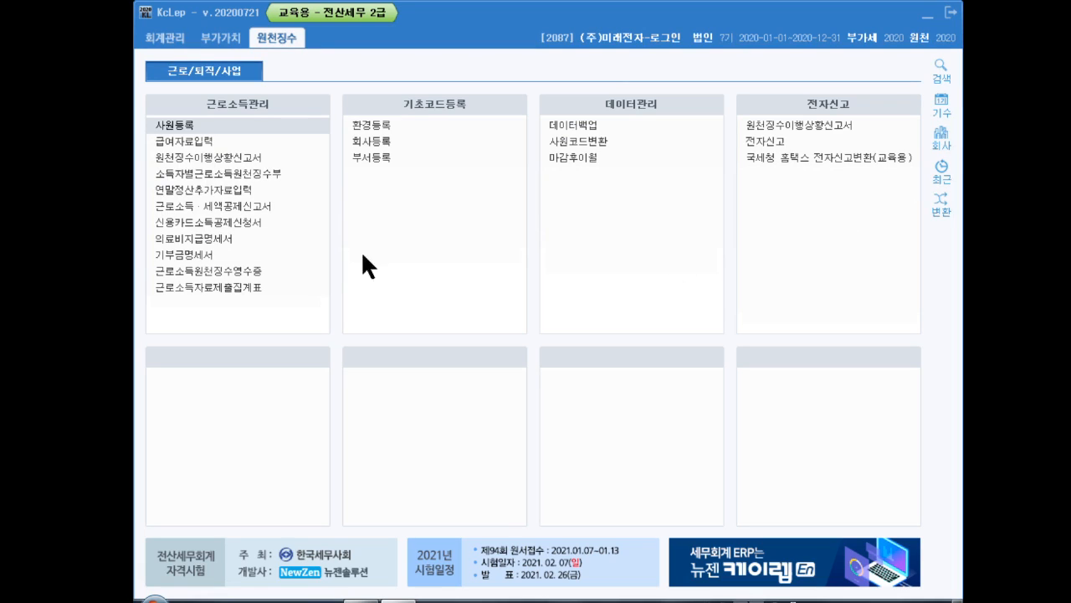
Open 급여자료입력 with its 수당공제등록 and examine the 월정액 settings of the registered allowances
left_click(198, 143)
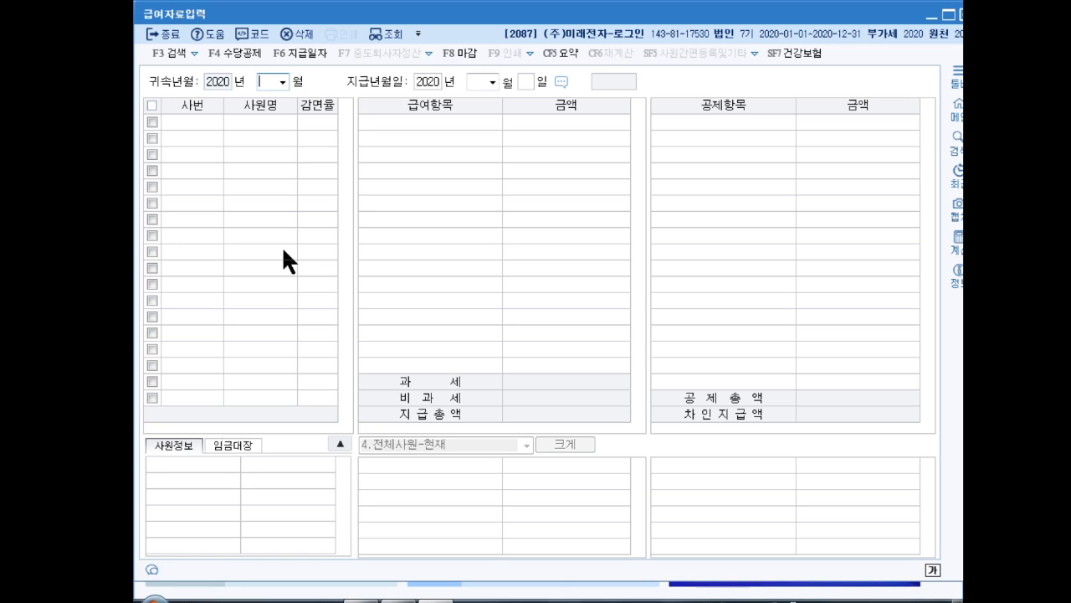
left_click(236, 55)
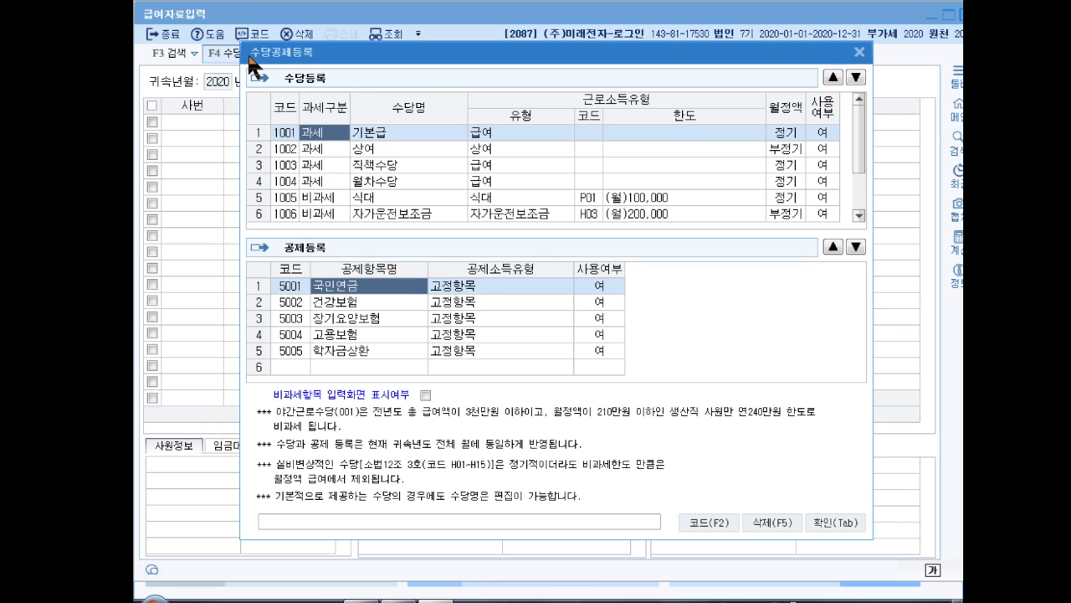
left_click(644, 132)
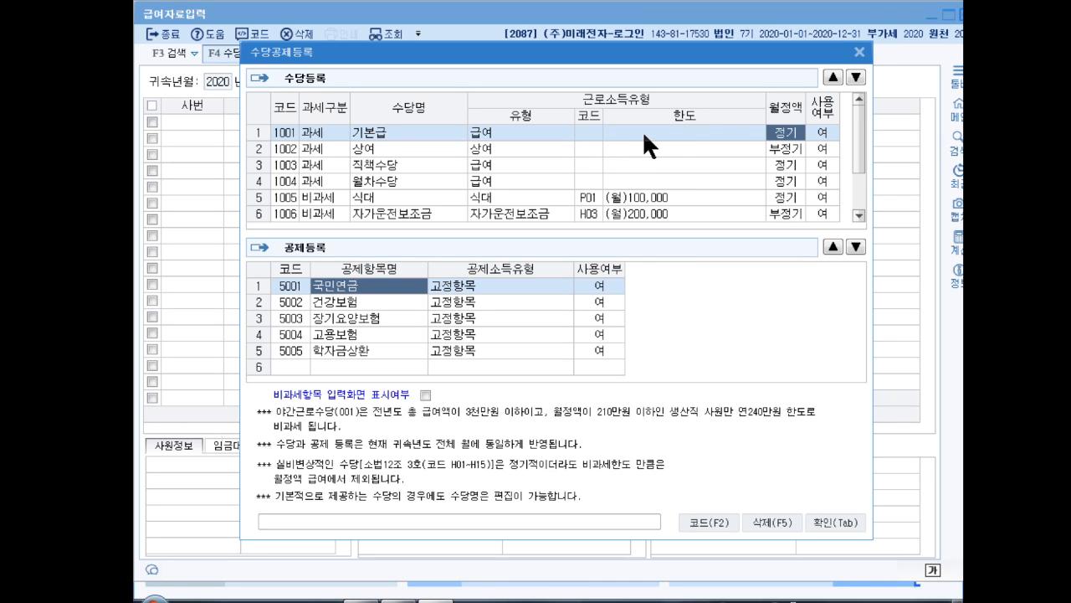
left_click(638, 151)
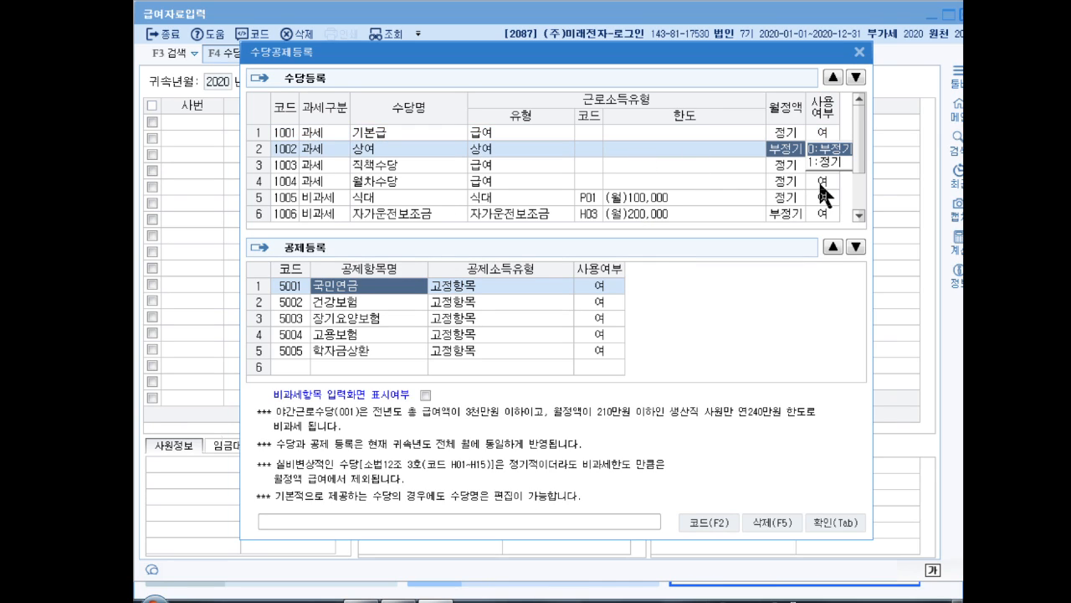
left_click(793, 167)
left_click(793, 180)
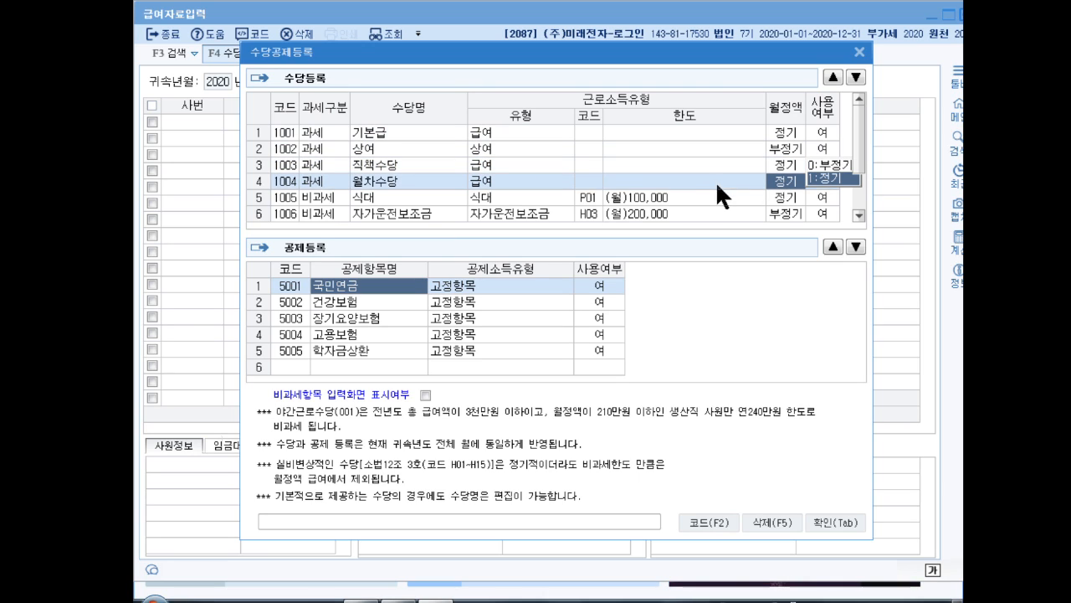
left_click(701, 197)
Try to set the 사용여부 of 직책수당 to 부
left_click(823, 164)
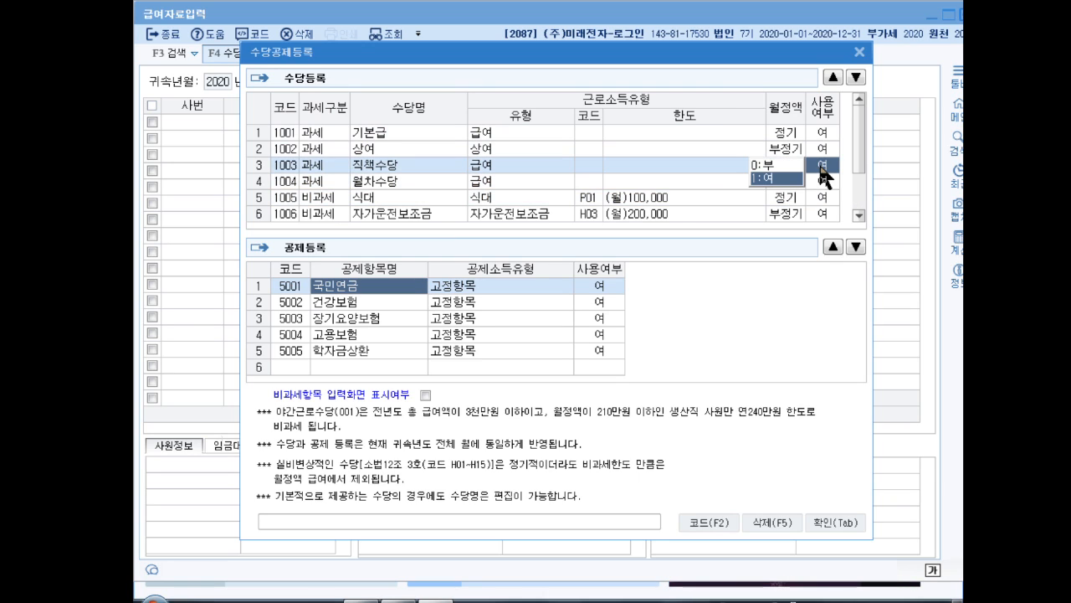
left_click(785, 164)
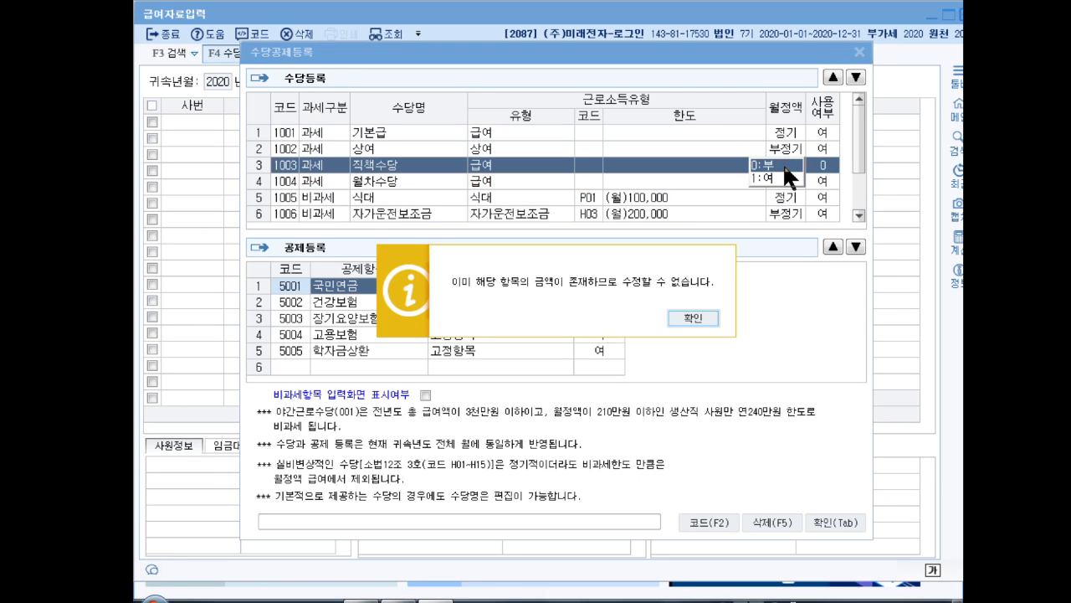
left_click(694, 314)
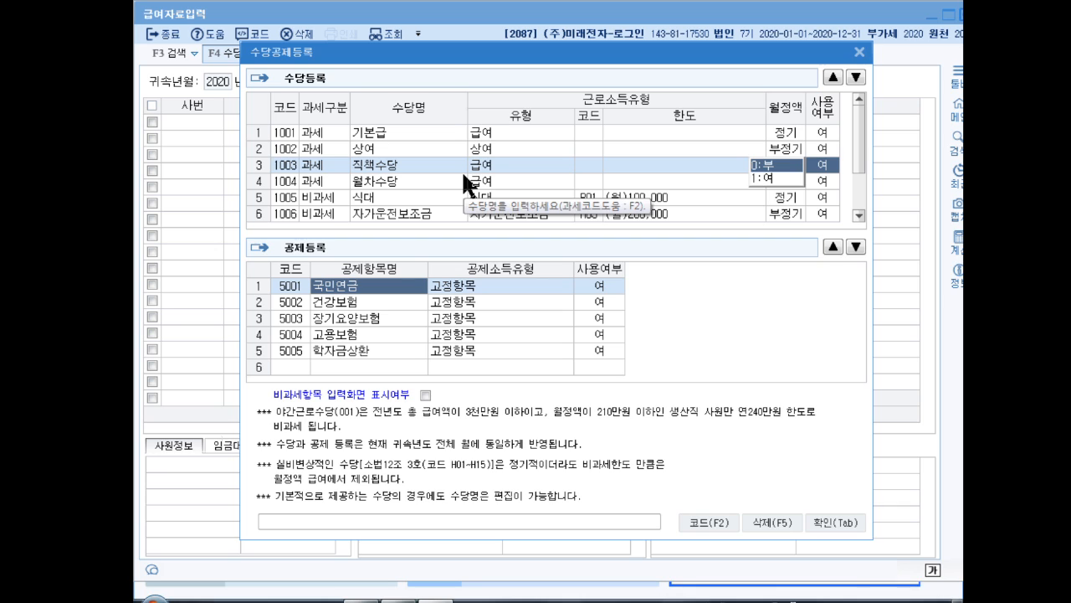
Examine the non-taxable allowances 식대, 자가운전보조금 and 야간근로수당, and close the allowance and deduction registration
left_click_drag(857, 138, 852, 181)
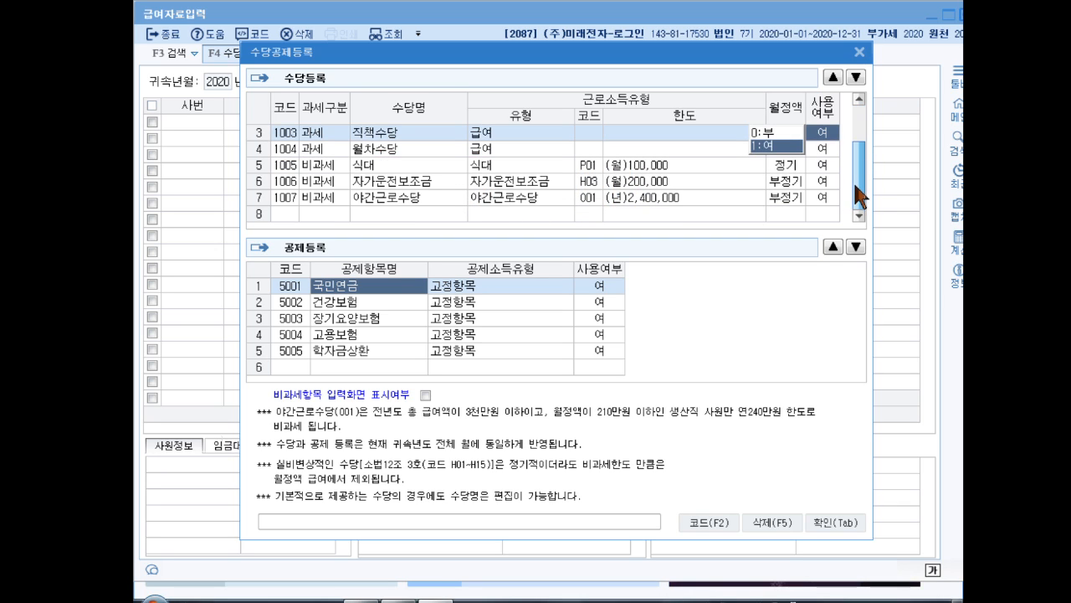
left_click(428, 165)
left_click(415, 179)
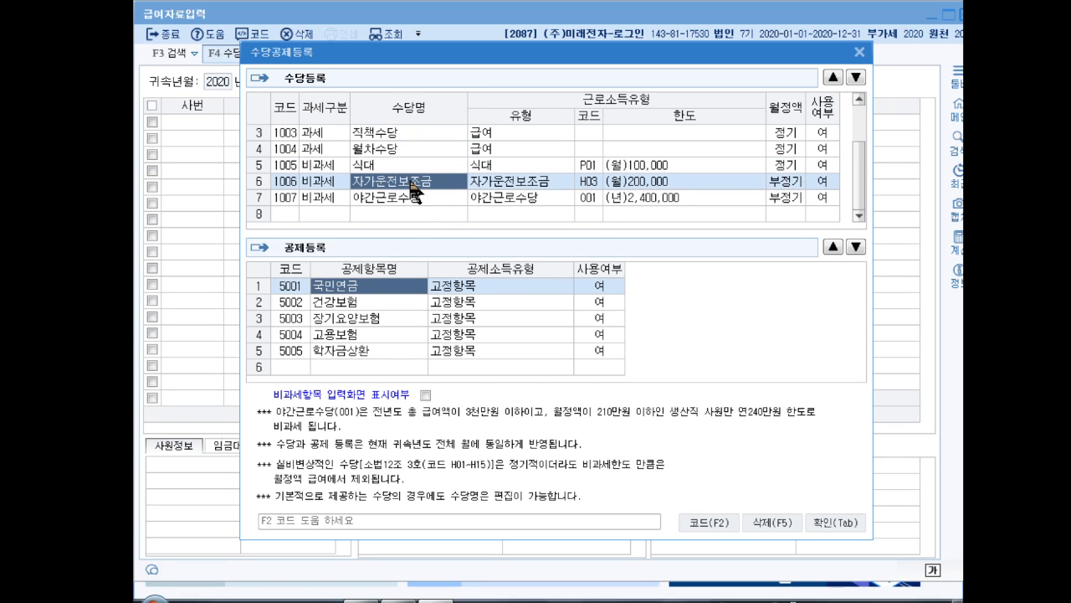
left_click(417, 196)
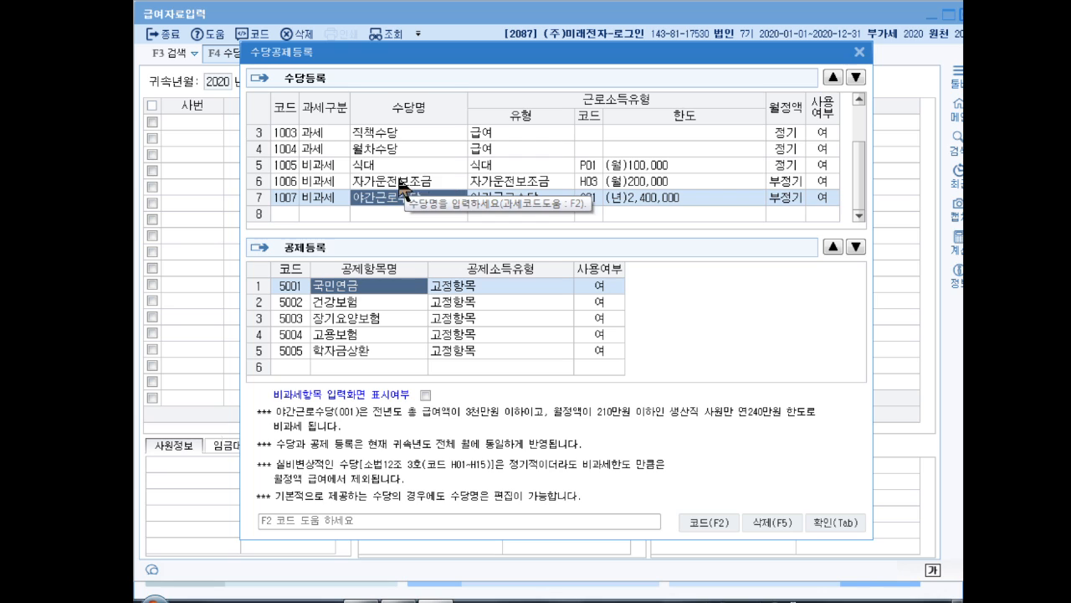
scroll(423, 180, "up", 2)
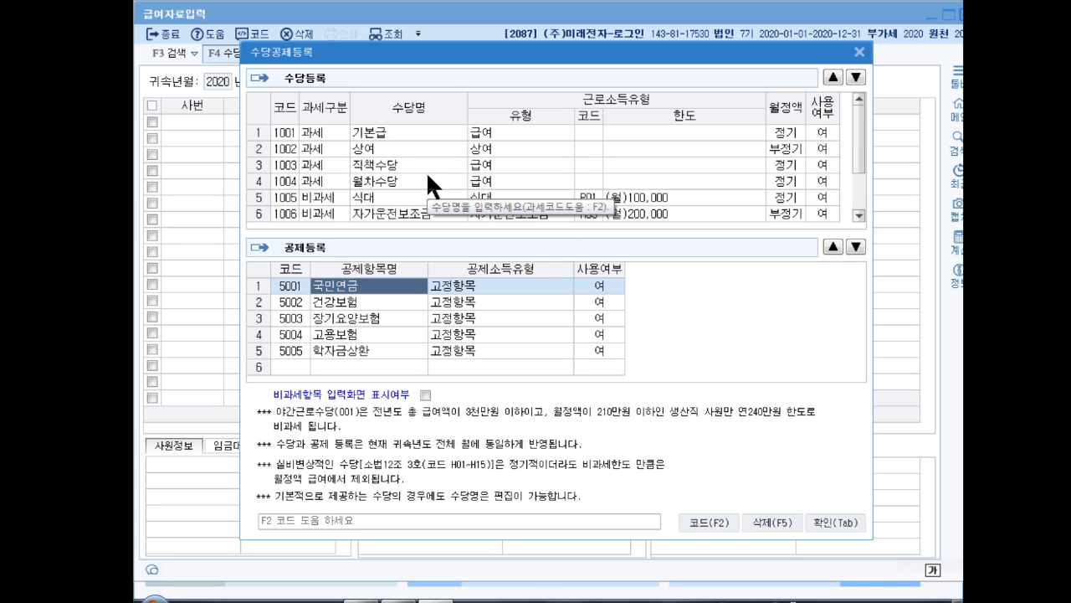
scroll(431, 170, "down", 2)
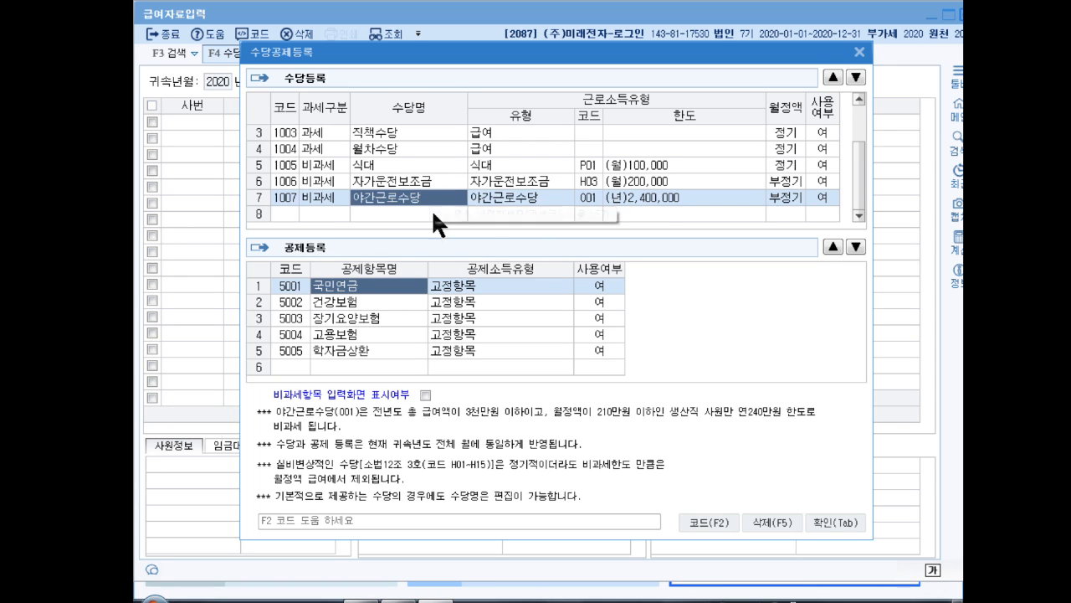
left_click(824, 523)
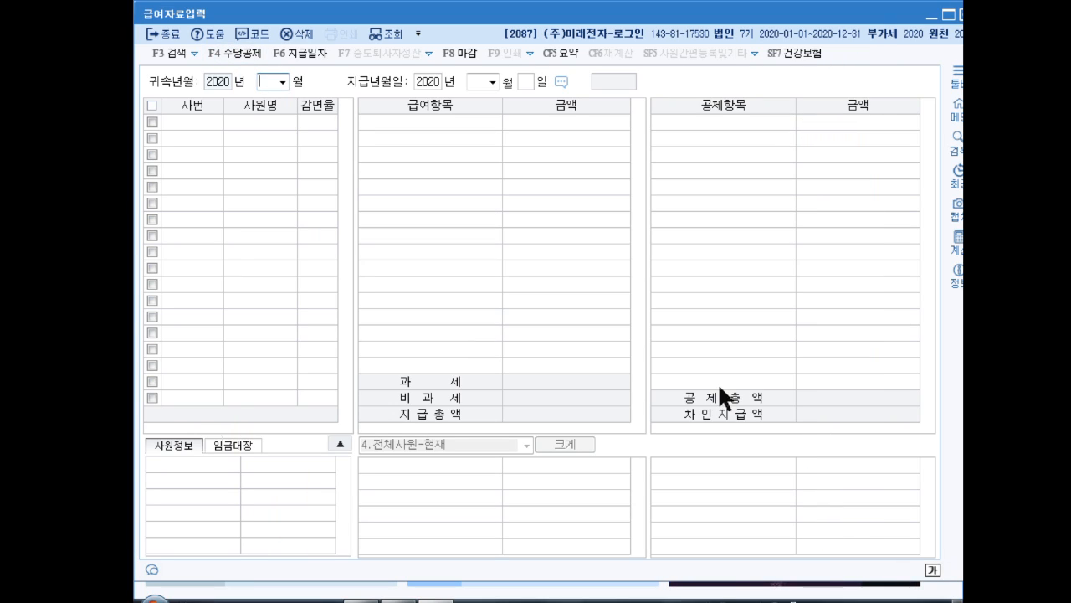
Load the payroll for 귀속년월 2020-03 with 지급년월일 set to 2020-03-31
type("03")
key("Return")
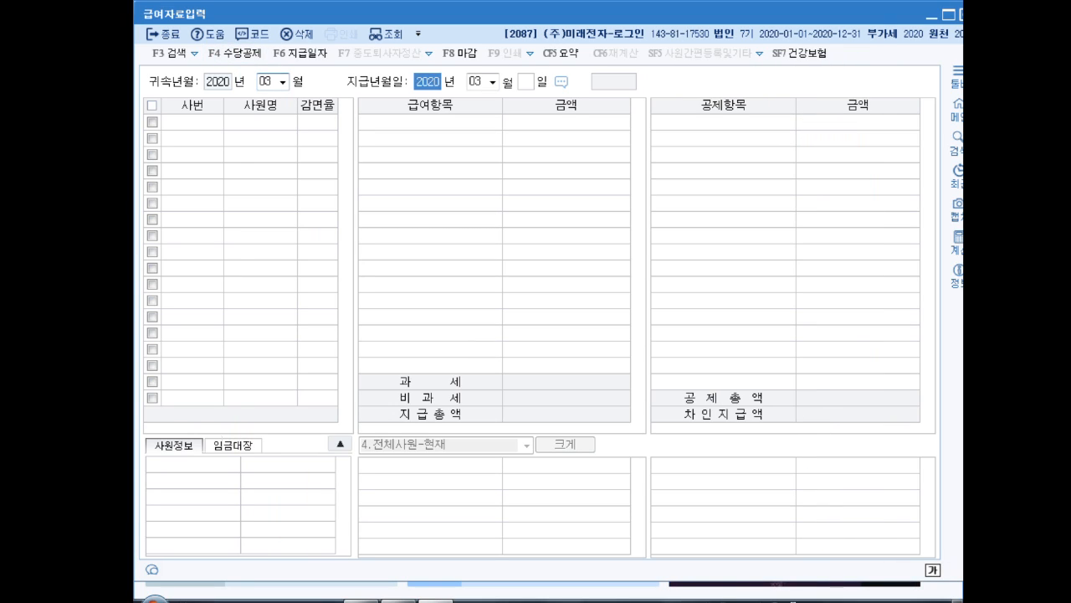
key("Return")
key("Return")
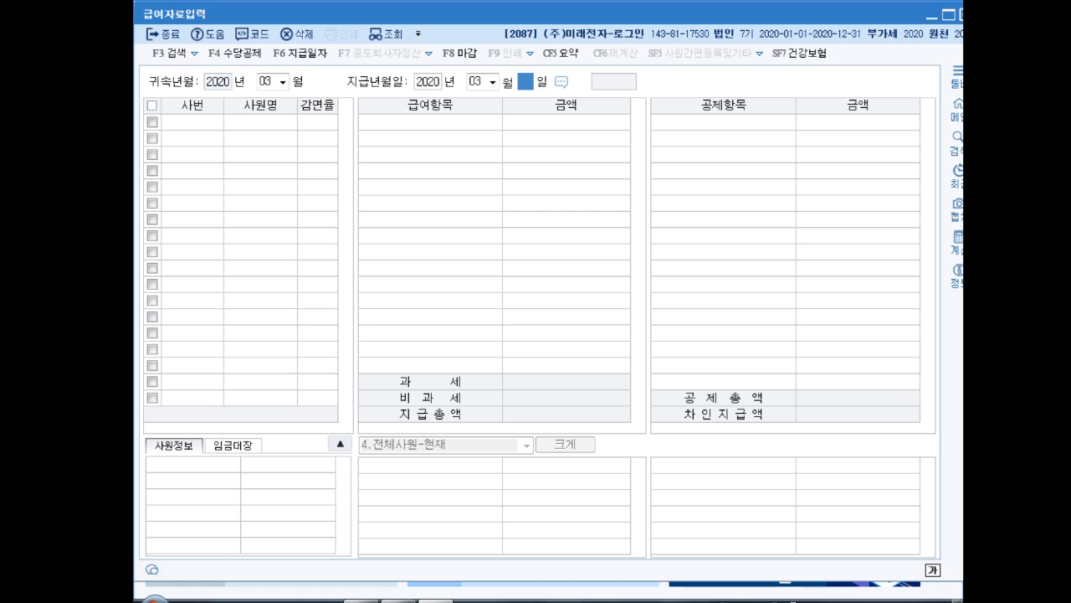
type("31")
key("Return")
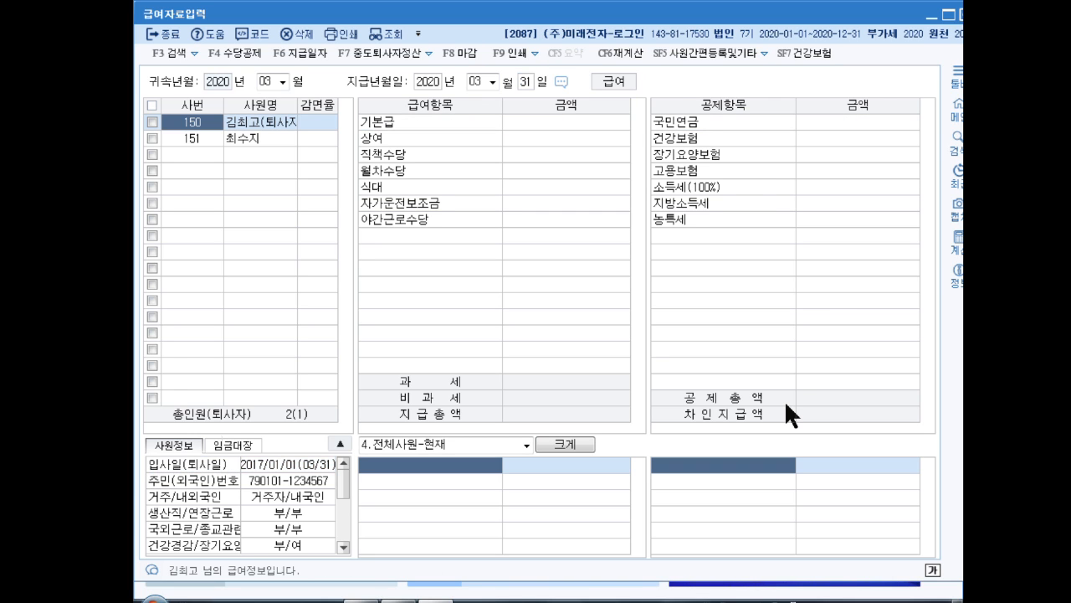
Enter 기본급 3,500,000 and 상여 1,200,000 for the resigned employee
key("Return")
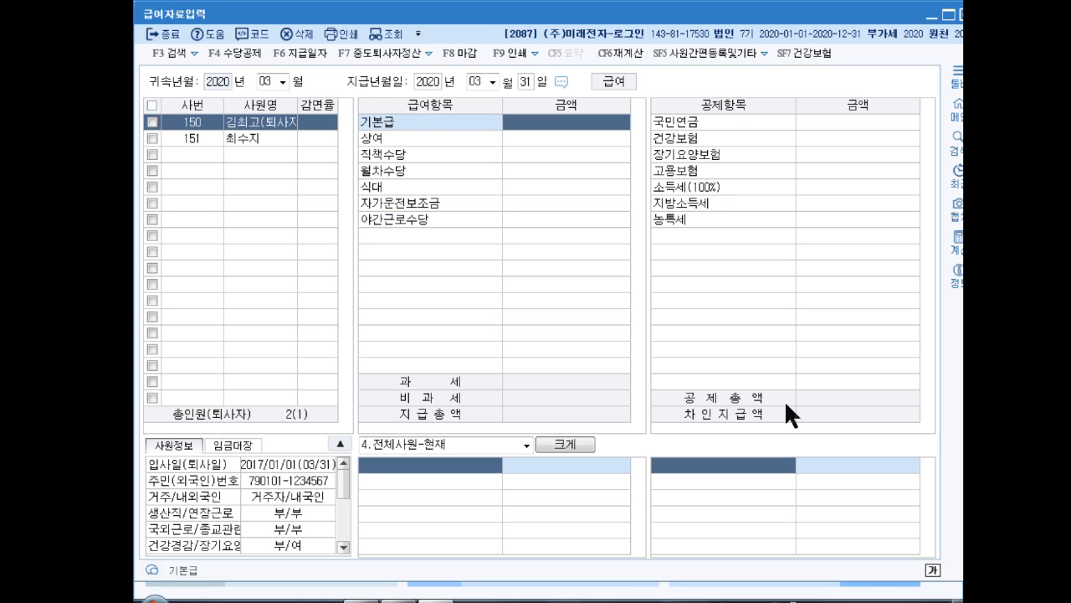
type("3500000")
key("Return")
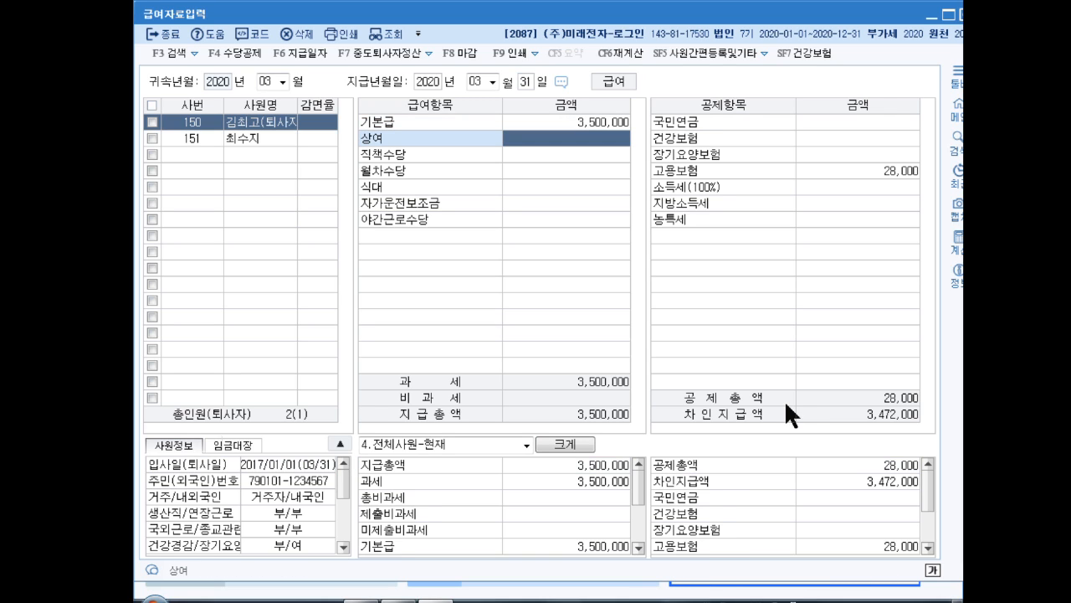
type("1200000")
key("Return")
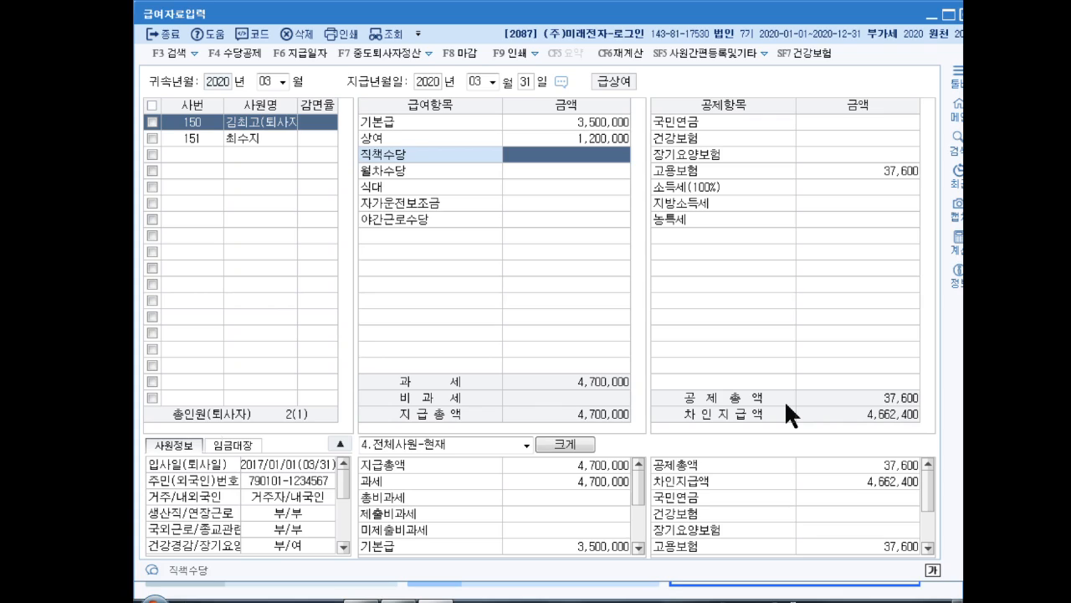
Enter the resigned employee's 식대 120,000, 자가운전보조금 180,000 and 야간근로수당 300,000
key("Return")
key("Return")
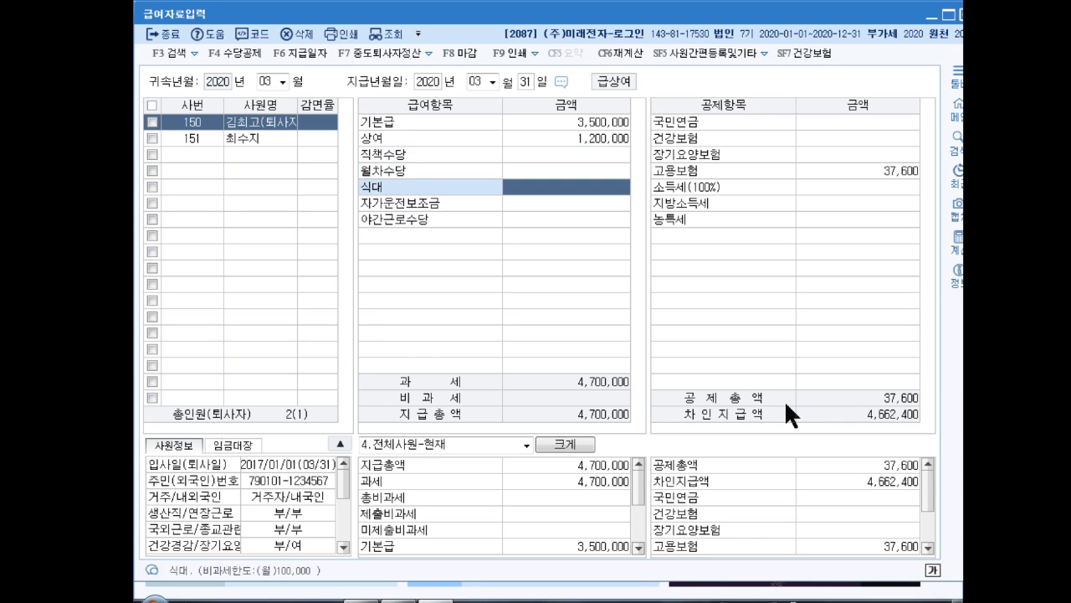
type("1200000")
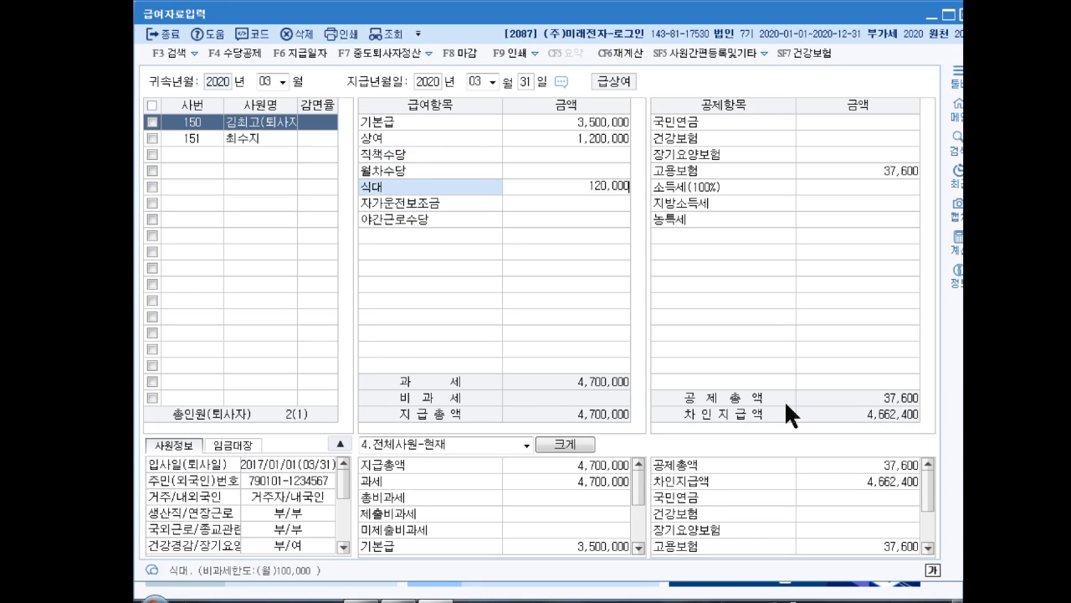
key("Return")
type("1800000")
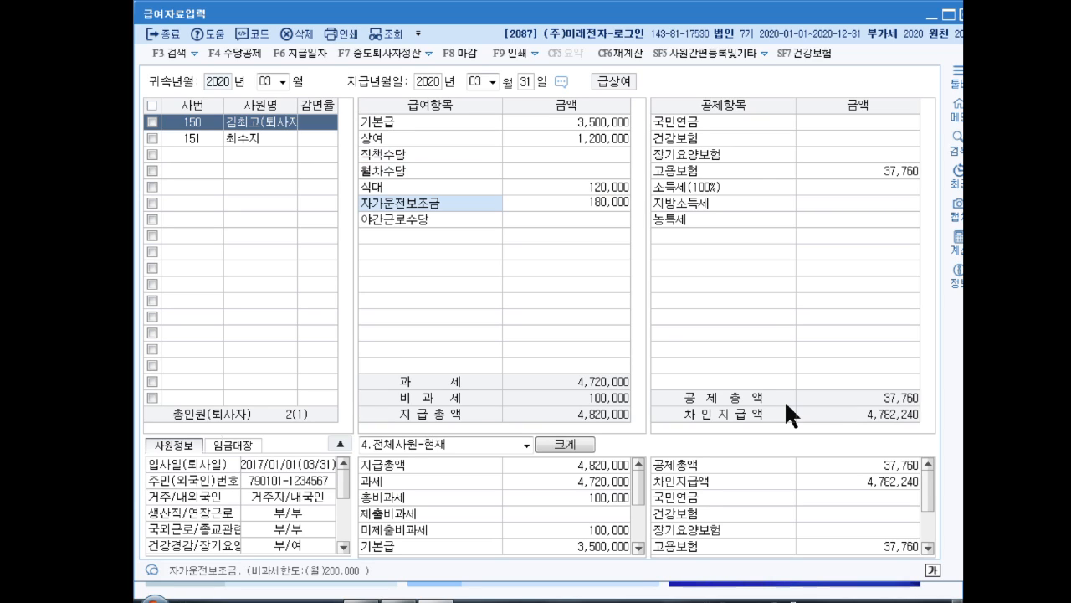
key("Return")
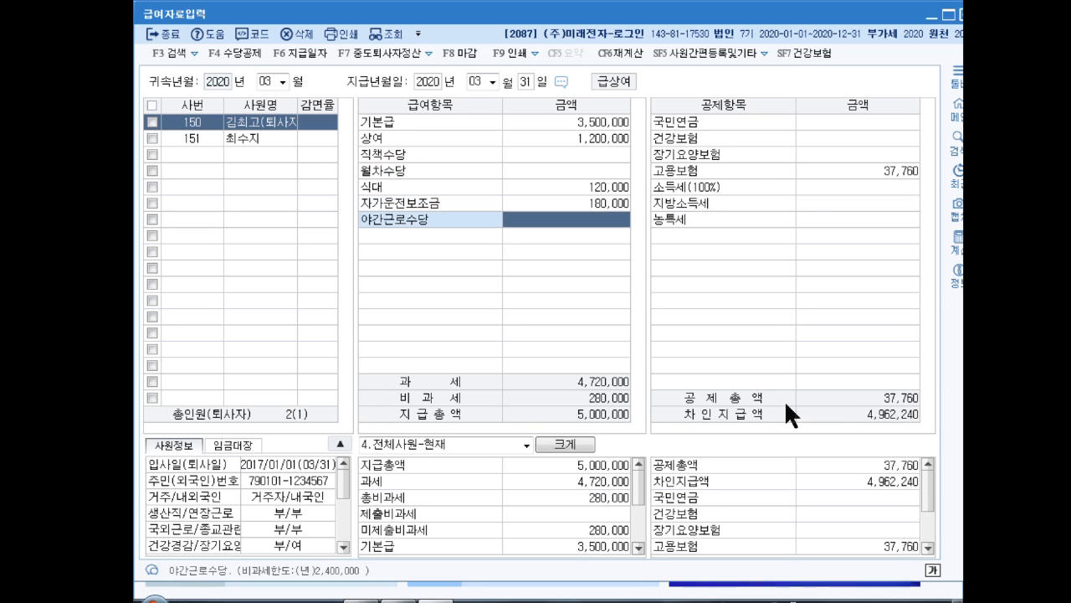
type("3000000")
key("Return")
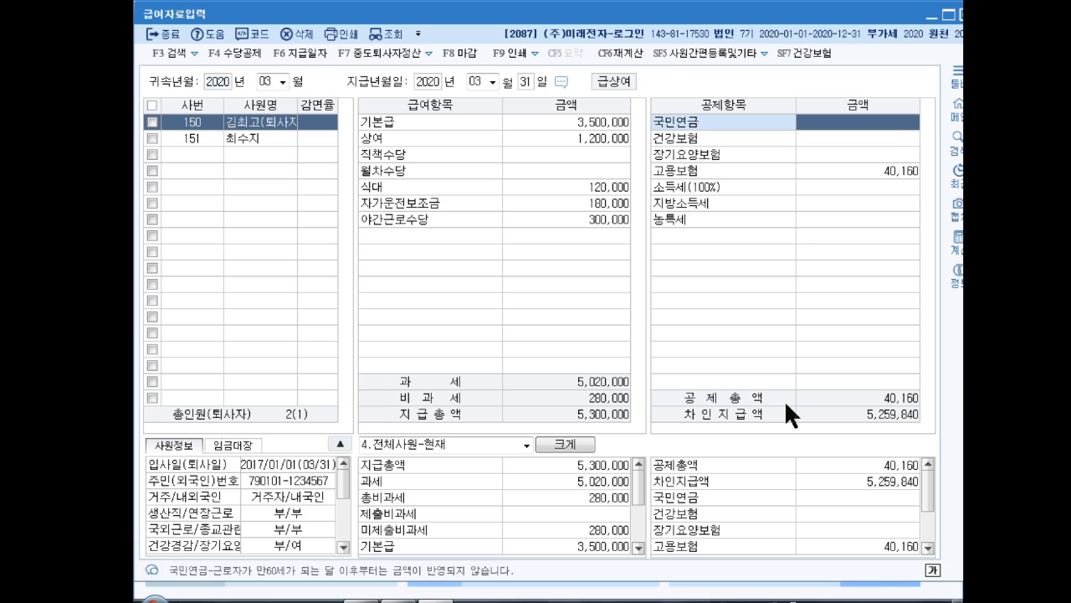
Set the resigned employee's deductions to 국민연금 157,500, 건강보험 113,050, 장기요양보험 9,620 and 고용보험 32,630
type("157500")
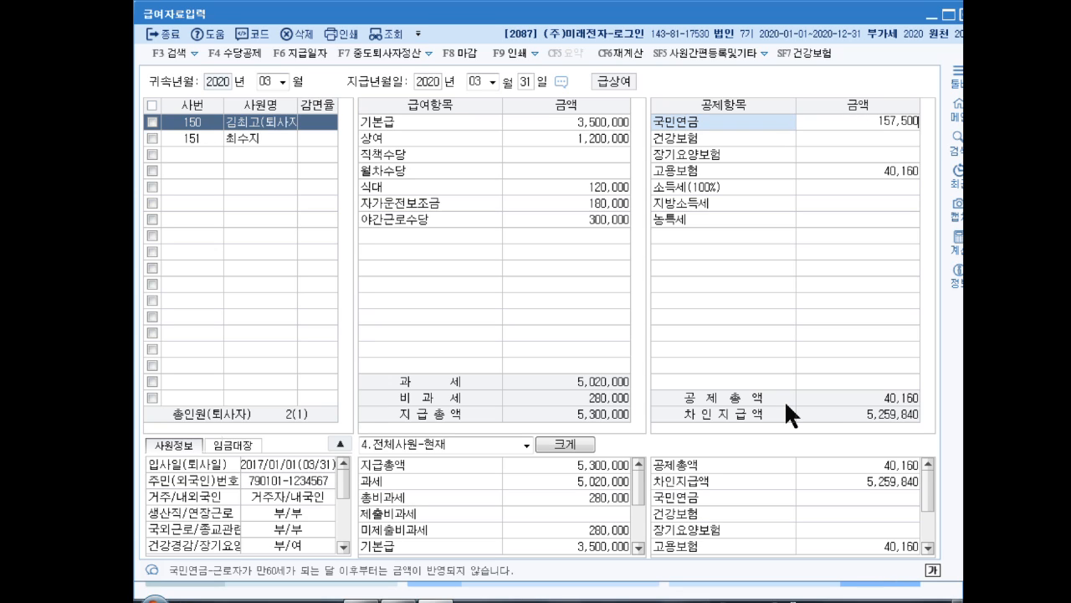
key("Return")
type("113050")
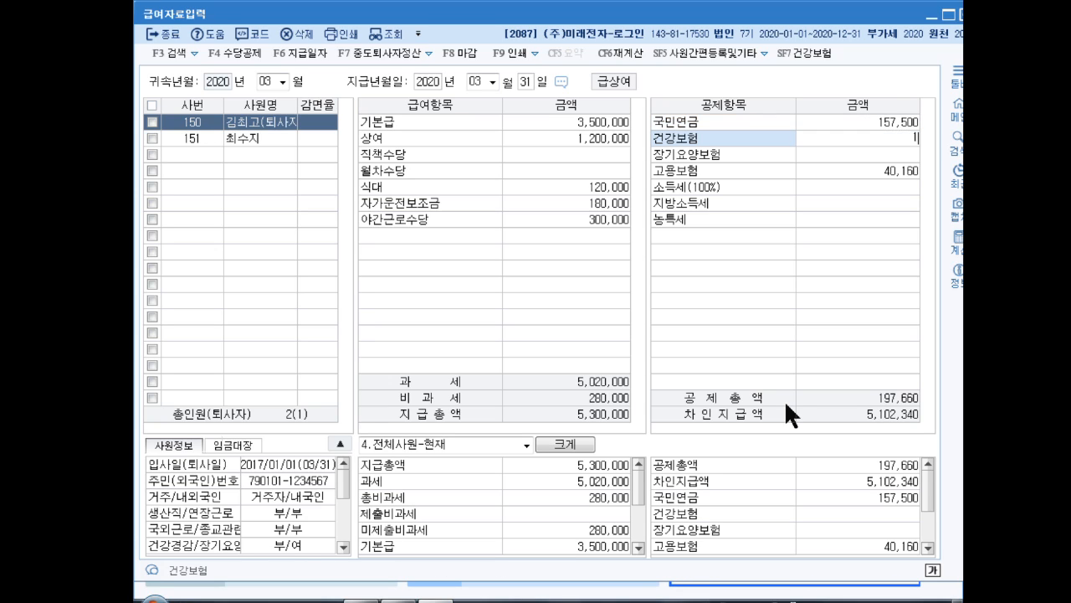
key("Return")
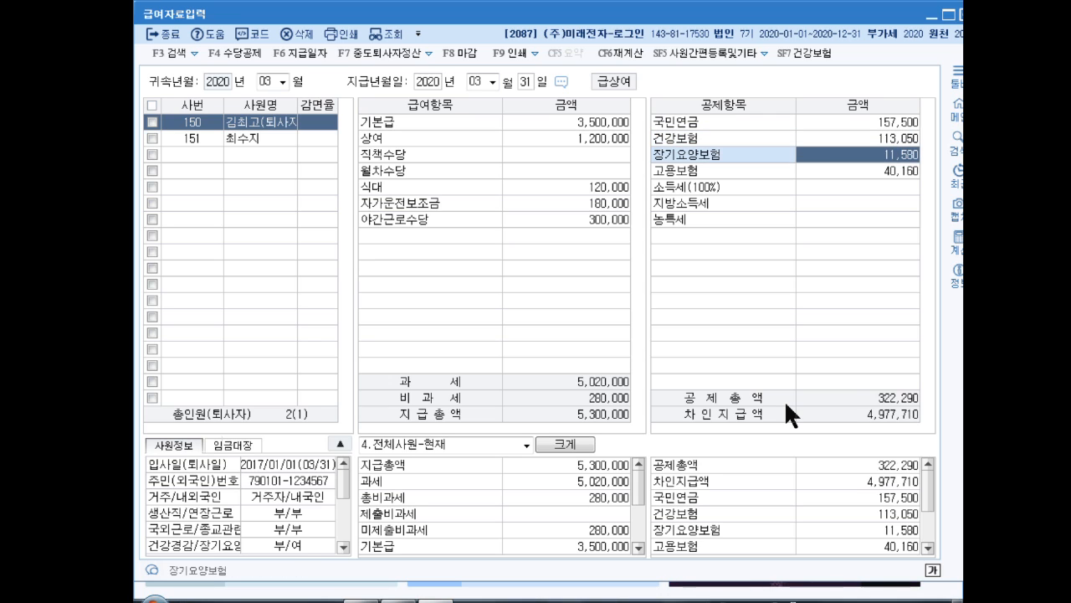
type("9620")
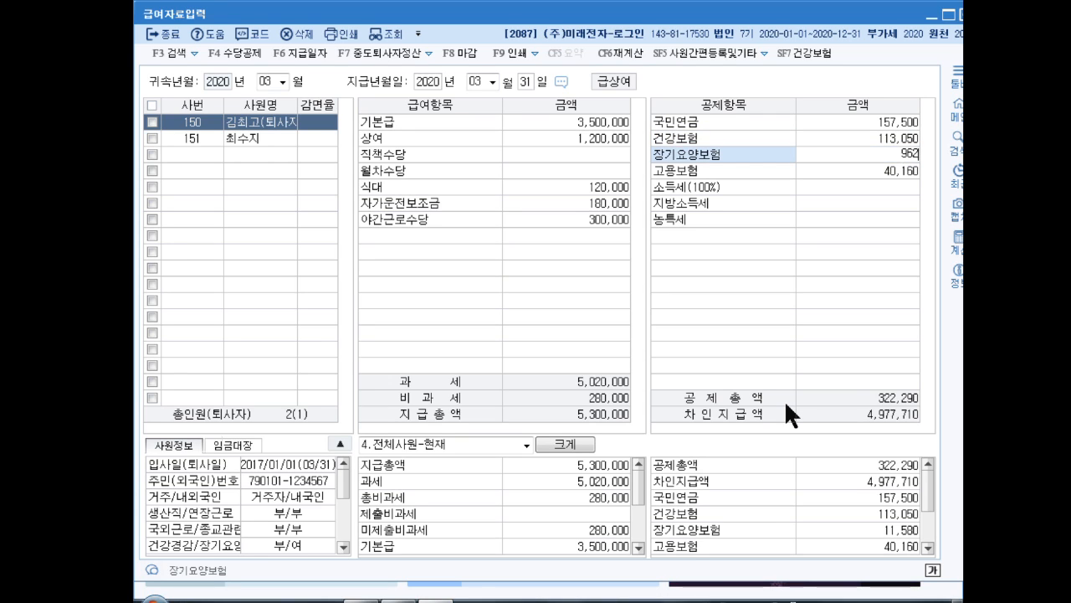
key("Return")
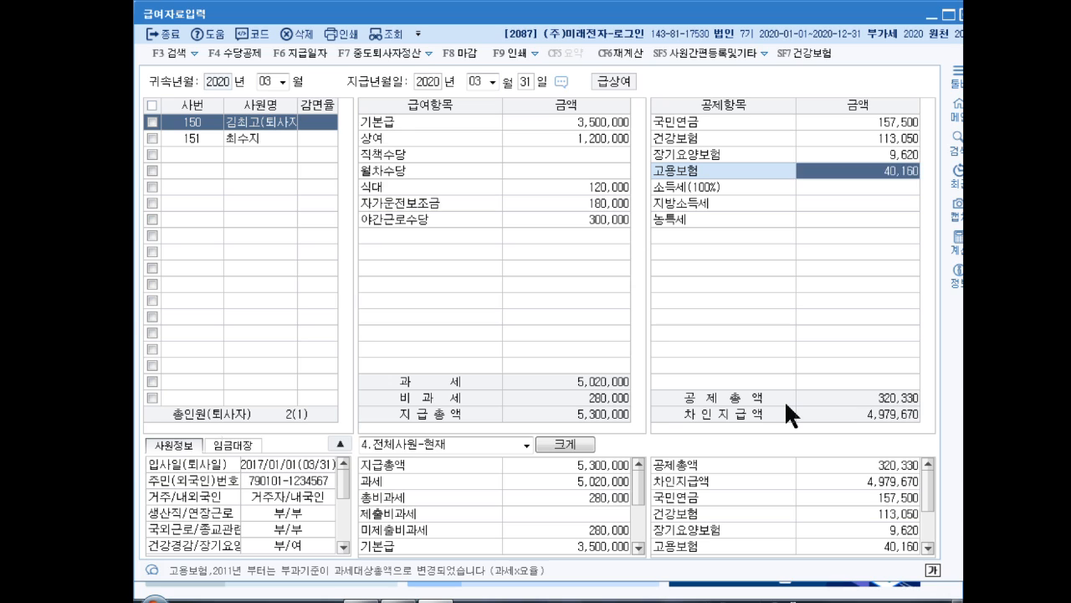
type("32630")
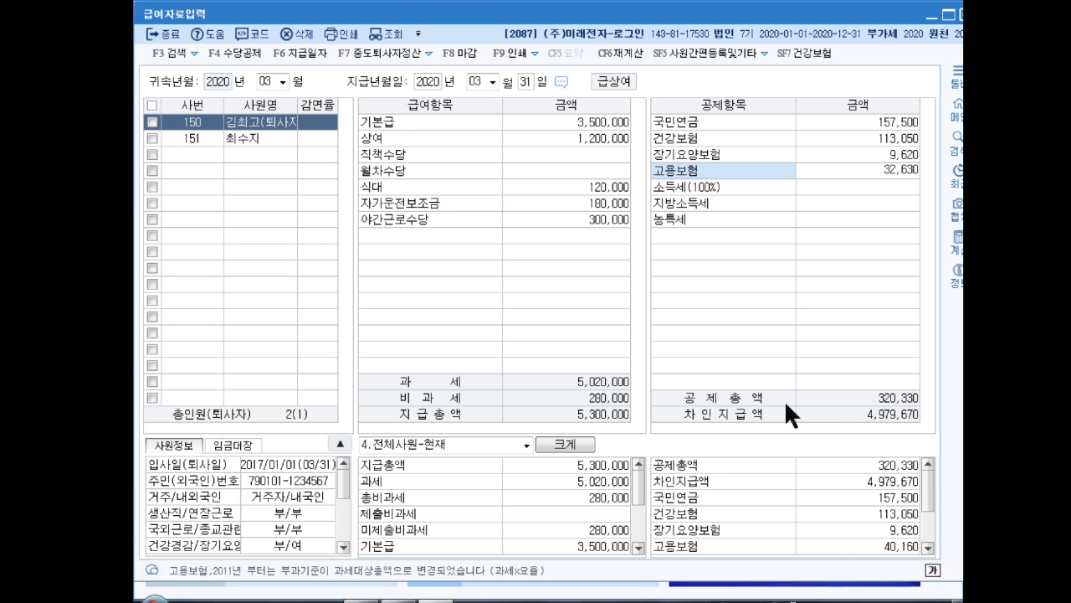
key("Return")
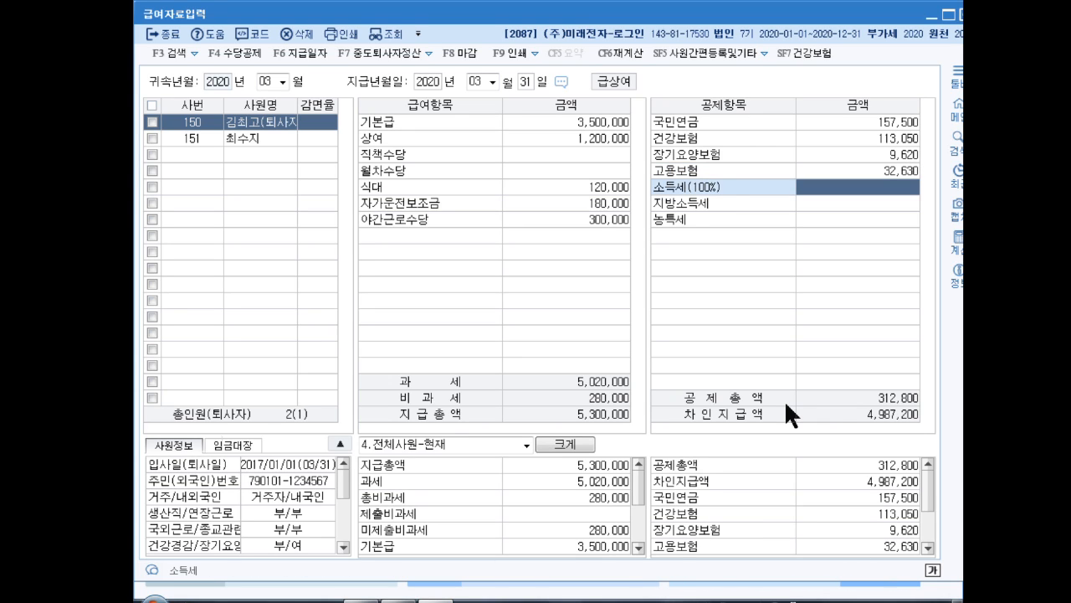
Run the 중도퇴사 연말정산 for the resigned employee, apply it to the payroll, and close 급여자료입력
key("F7")
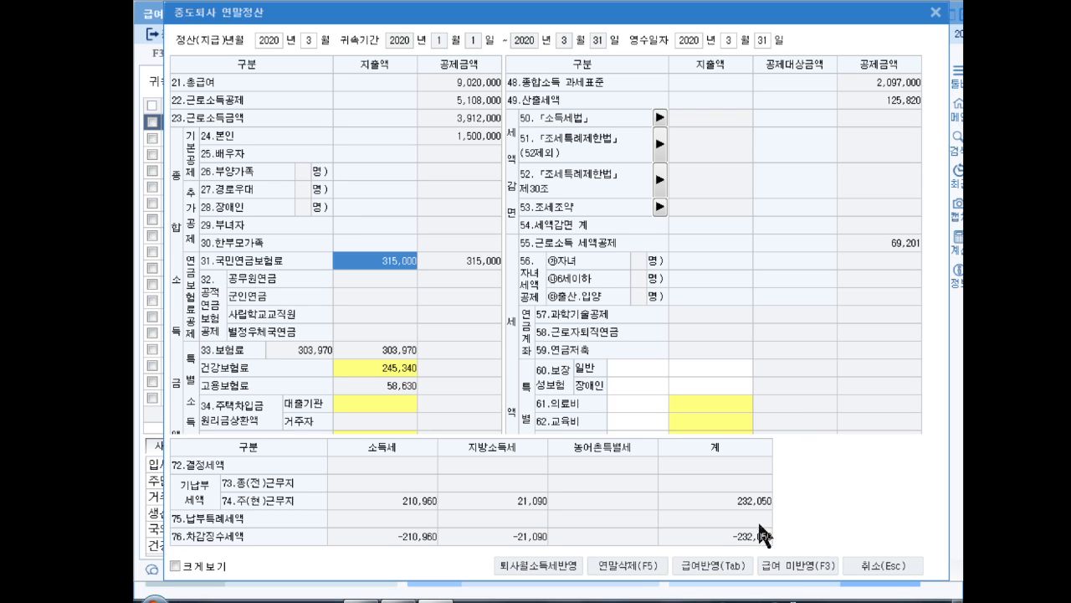
left_click(712, 566)
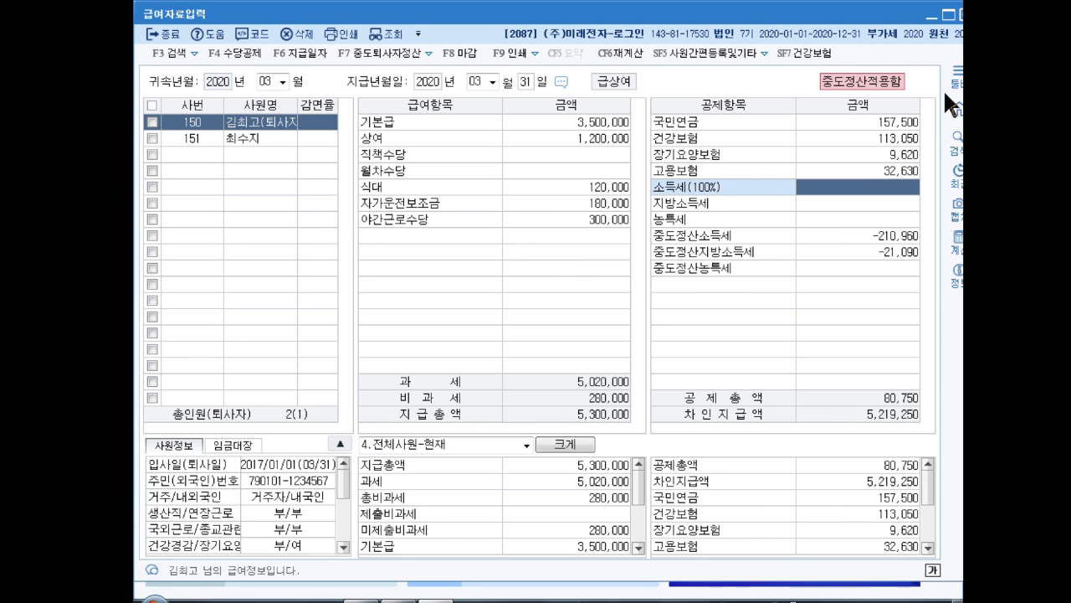
key("Down")
key("Down")
key("Down")
key("Return")
key("Return")
key("Return")
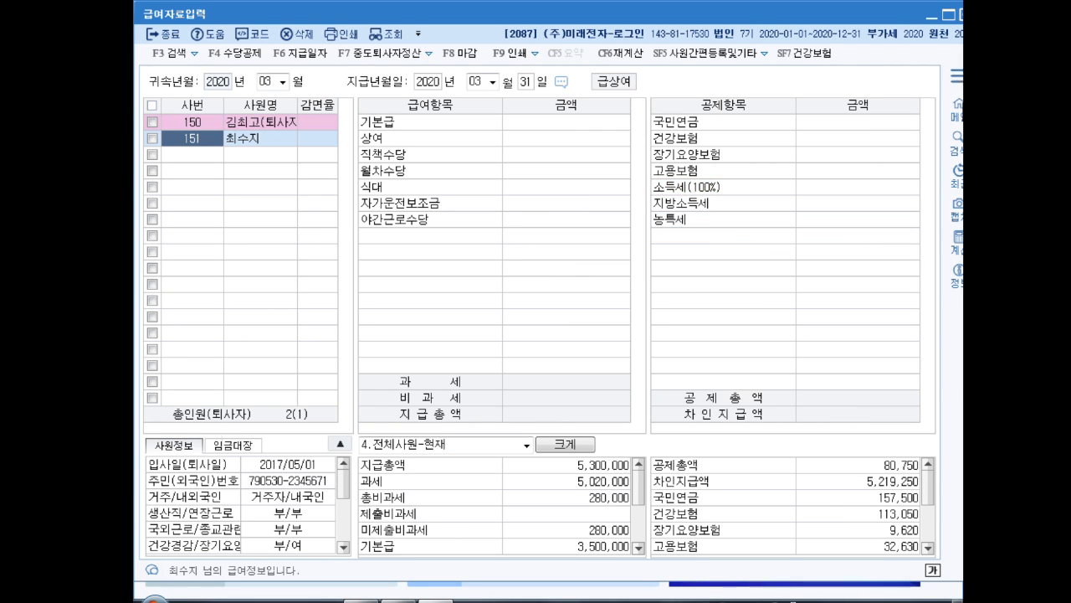
left_click(965, 14)
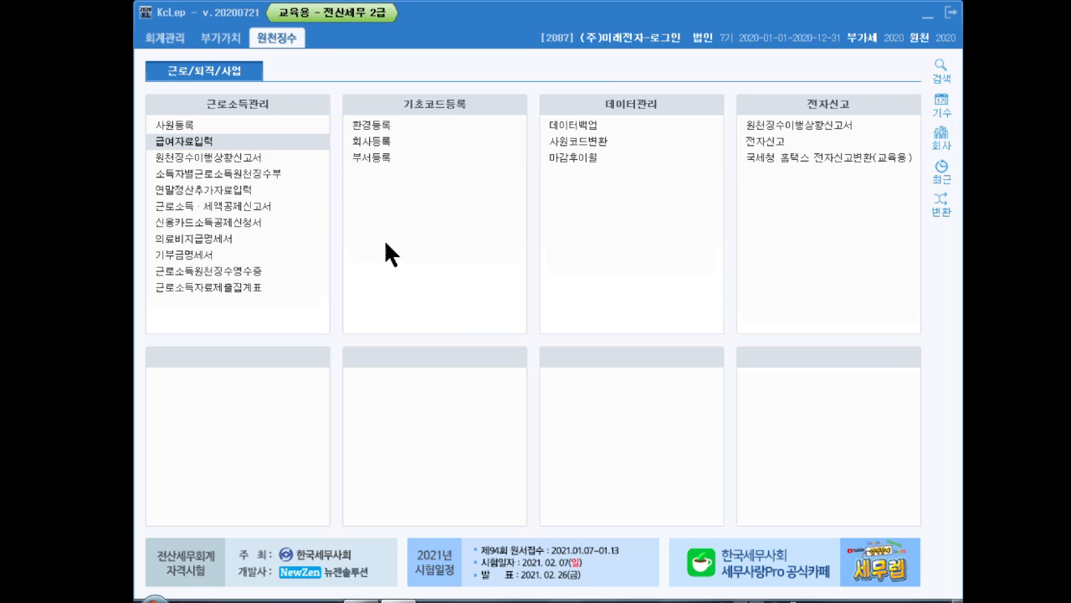
Open 원천징수이행상황신고서 and load the return for 귀속기간 and 지급기간 of March 2020 as 정기신고
left_click(201, 163)
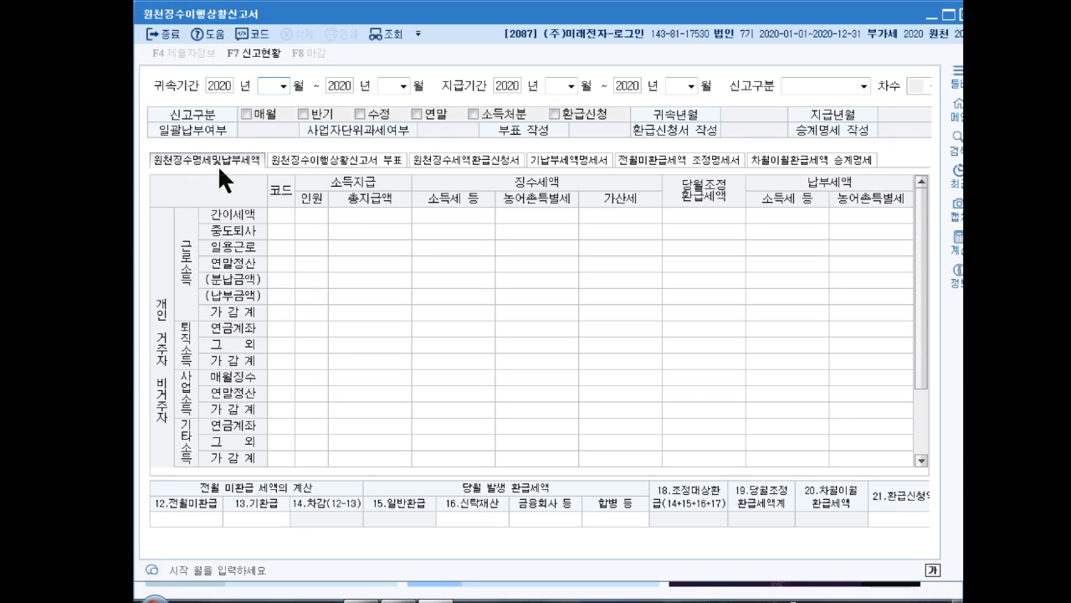
type("03")
key("Return")
key("Return")
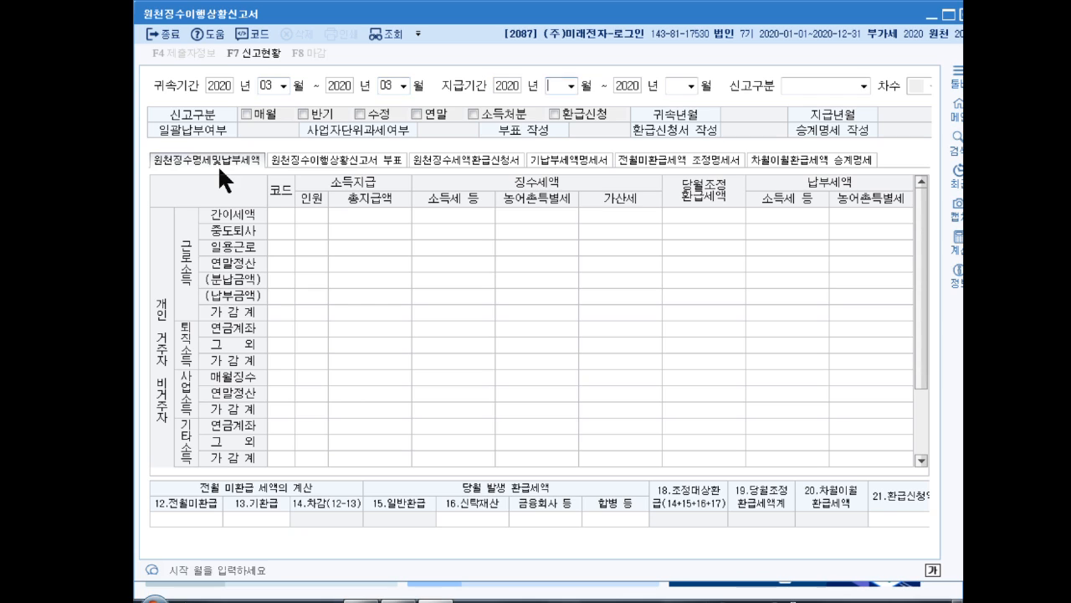
type("03")
key("Return")
key("Return")
key("Return")
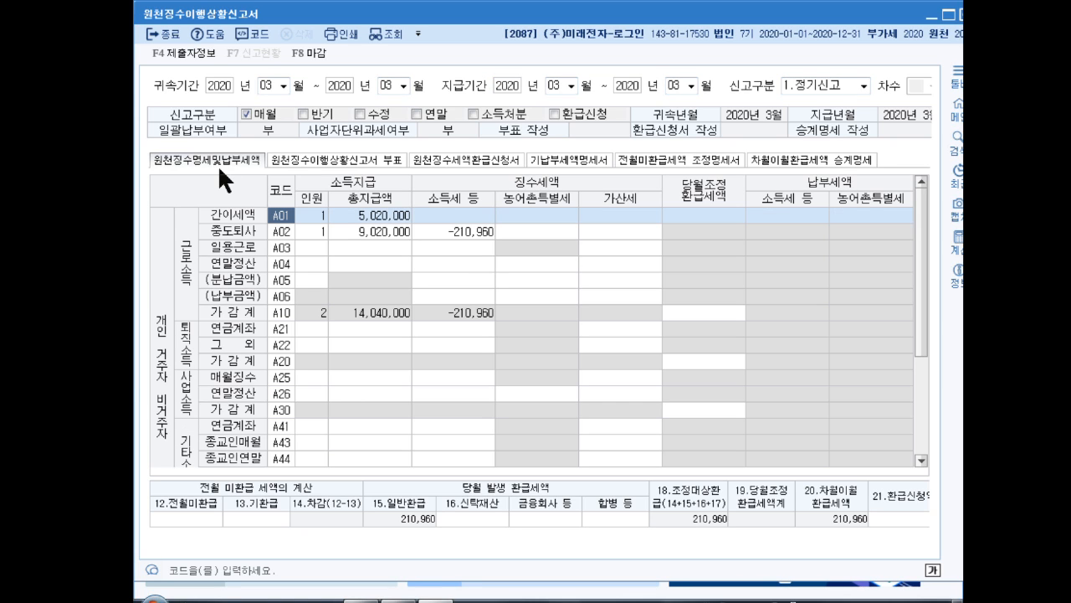
Check the 소득세 등 amount in the 근로소득 가감계 row (A10) and close the withholding return
left_click(451, 308)
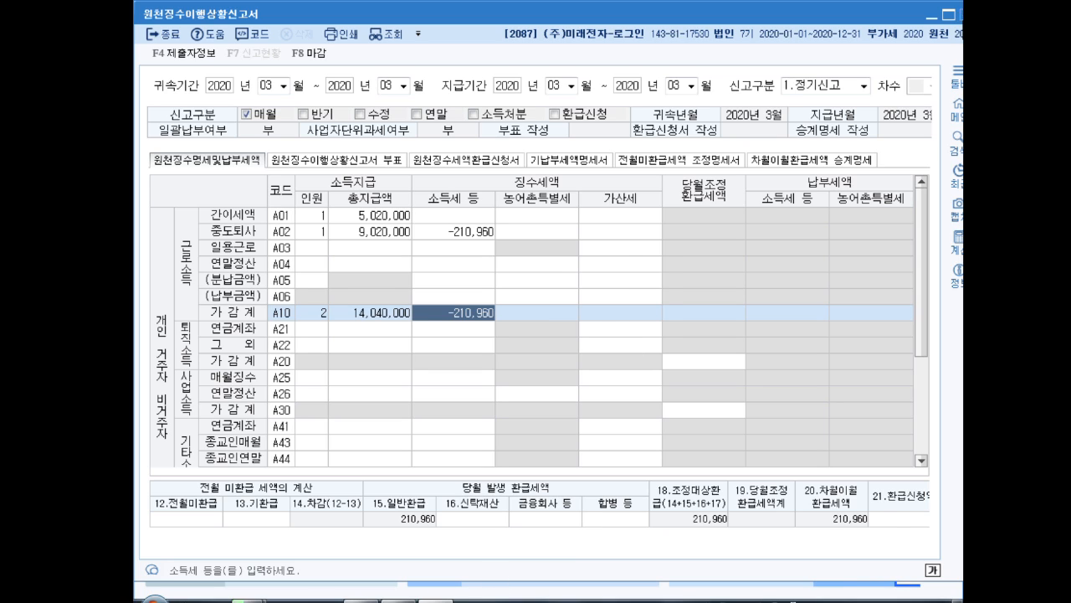
left_click(961, 15)
left_click(568, 316)
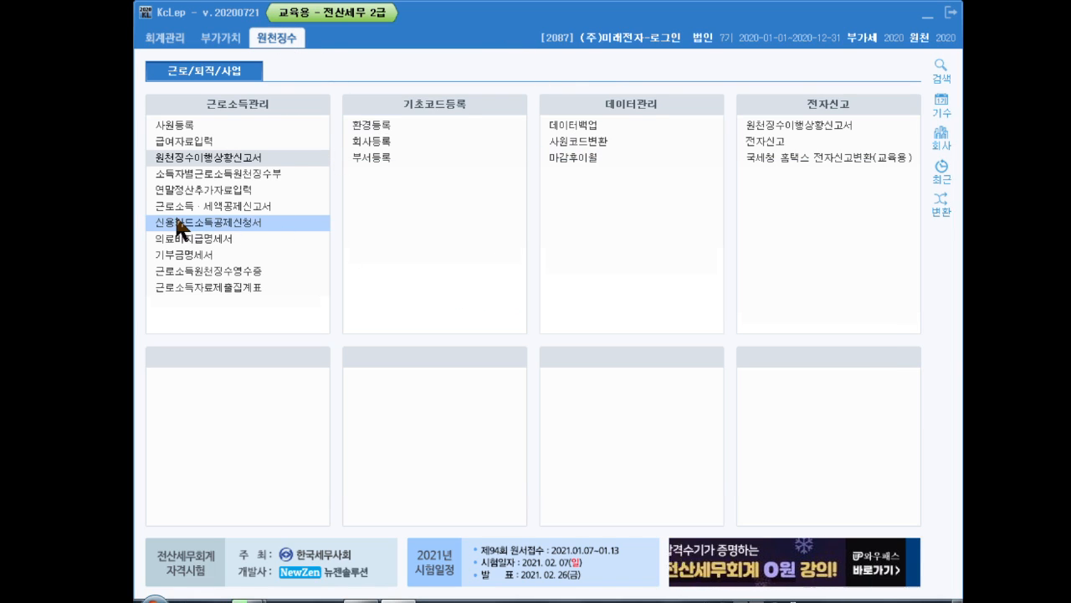
Open 연말정산추가자료입력, load the continuing employee, and enter 720,000 as the 일반 보장성보험 지출액
left_click(238, 189)
key("F2")
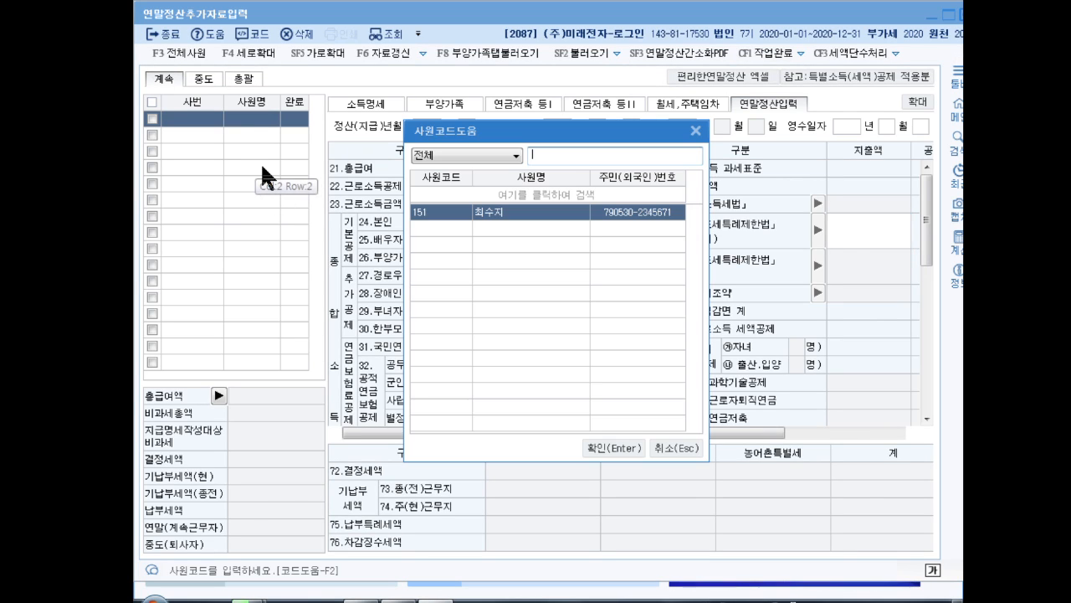
key("Return")
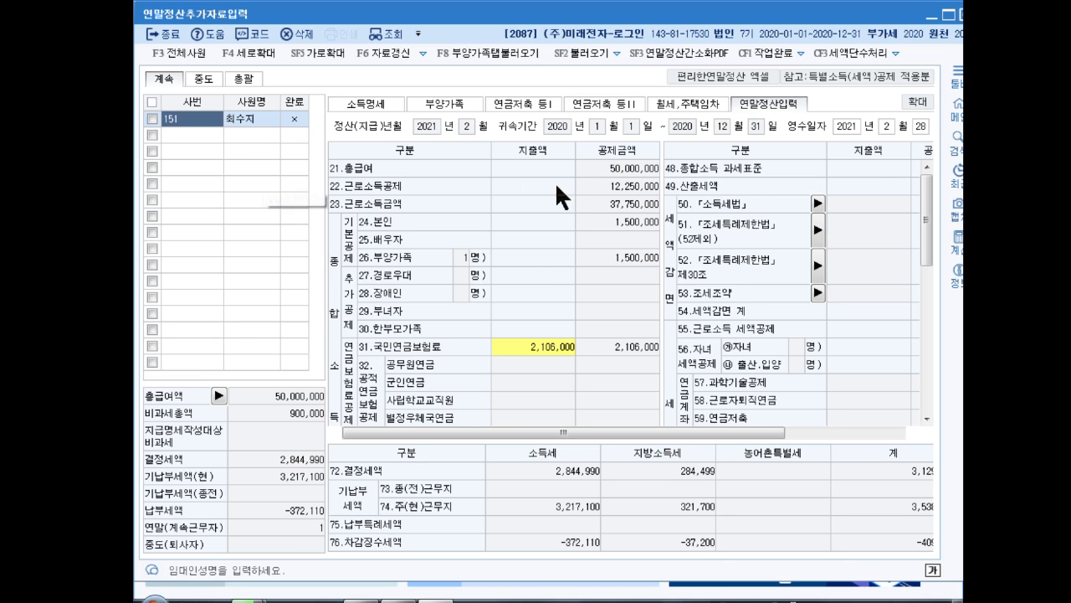
scroll(927, 234, "down", 2)
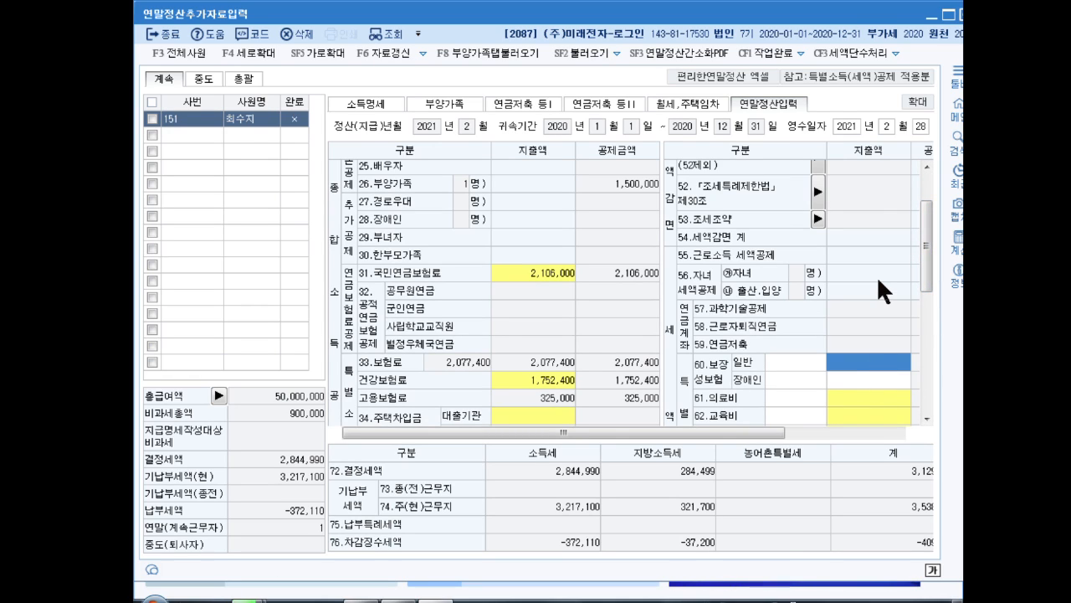
type("7200000")
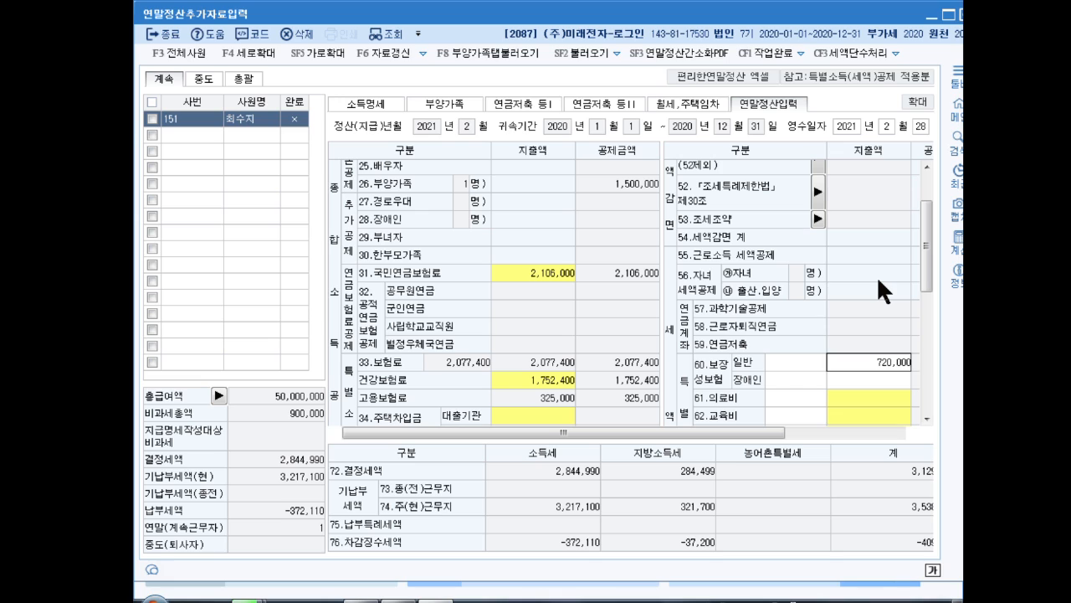
key("Return")
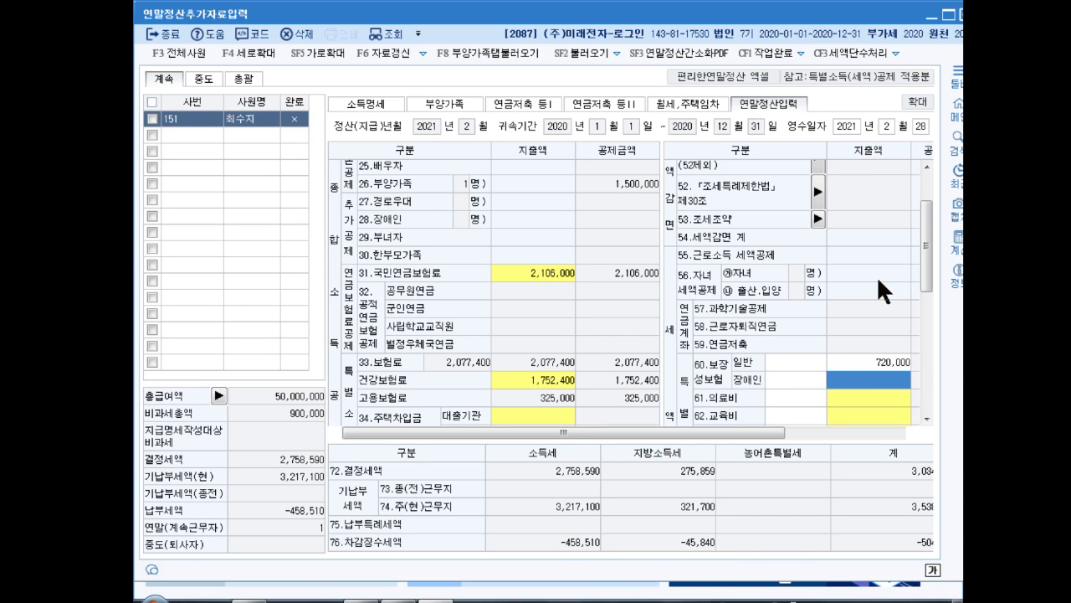
Enter 950,000 as the 의료비 지출액 for 본인,65세 이상자 and confirm the medical expenses
left_click(861, 399)
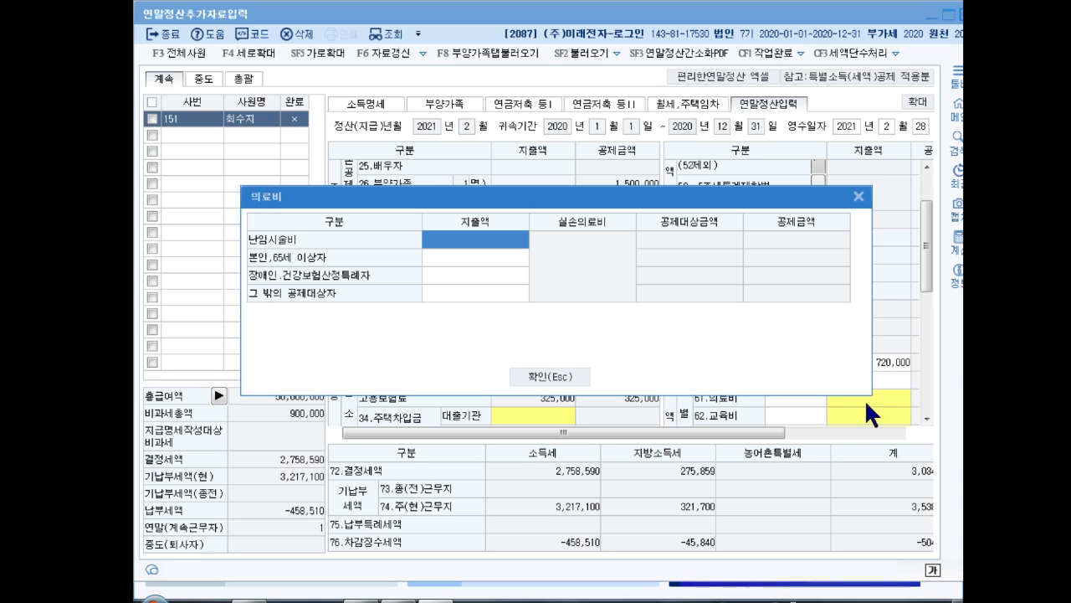
left_click(462, 254)
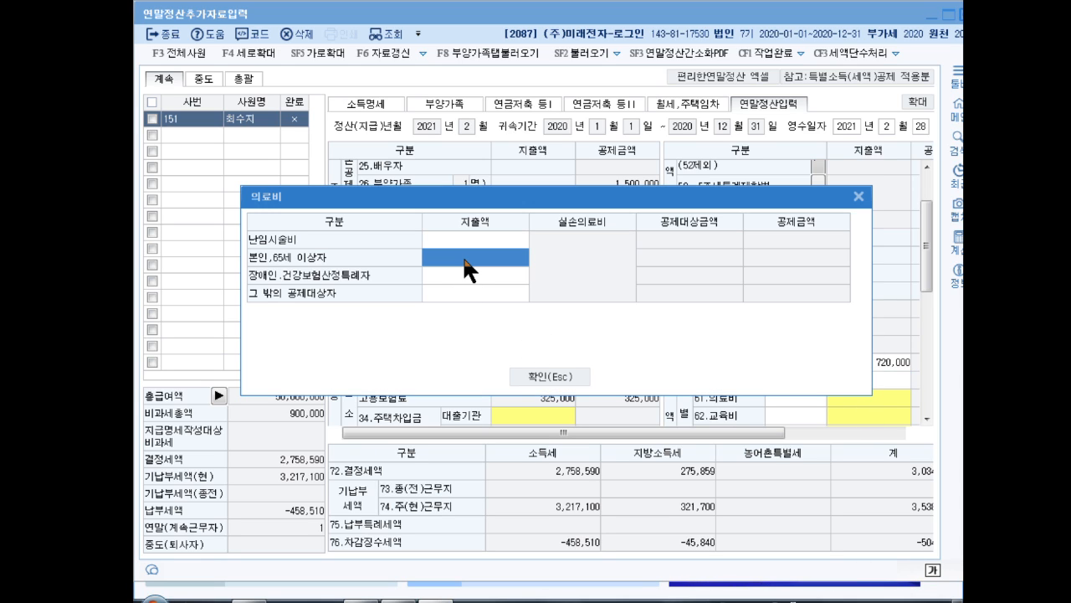
type("9500000")
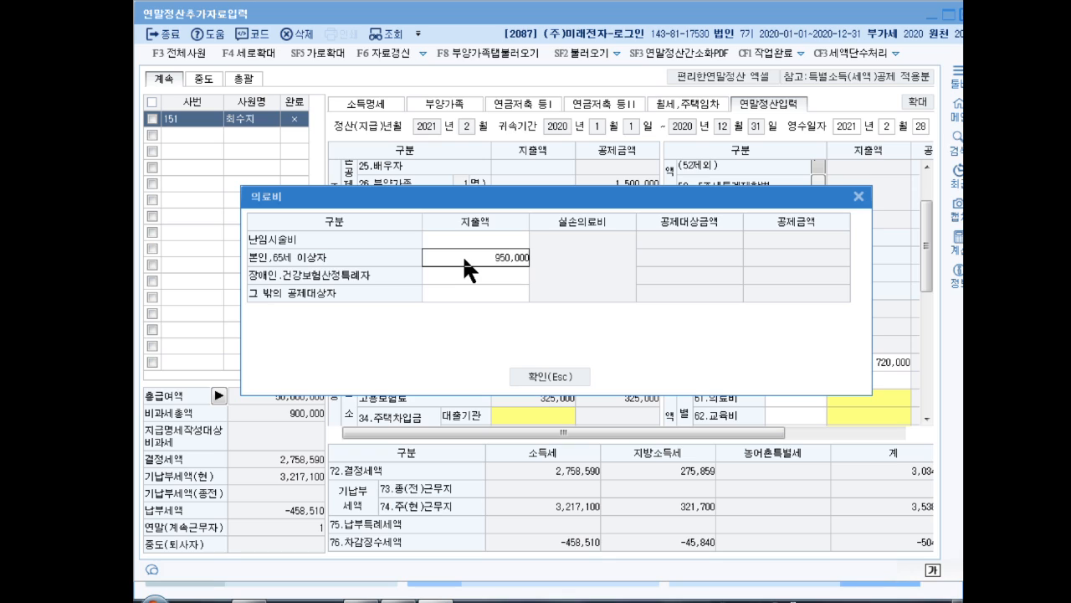
key("Return")
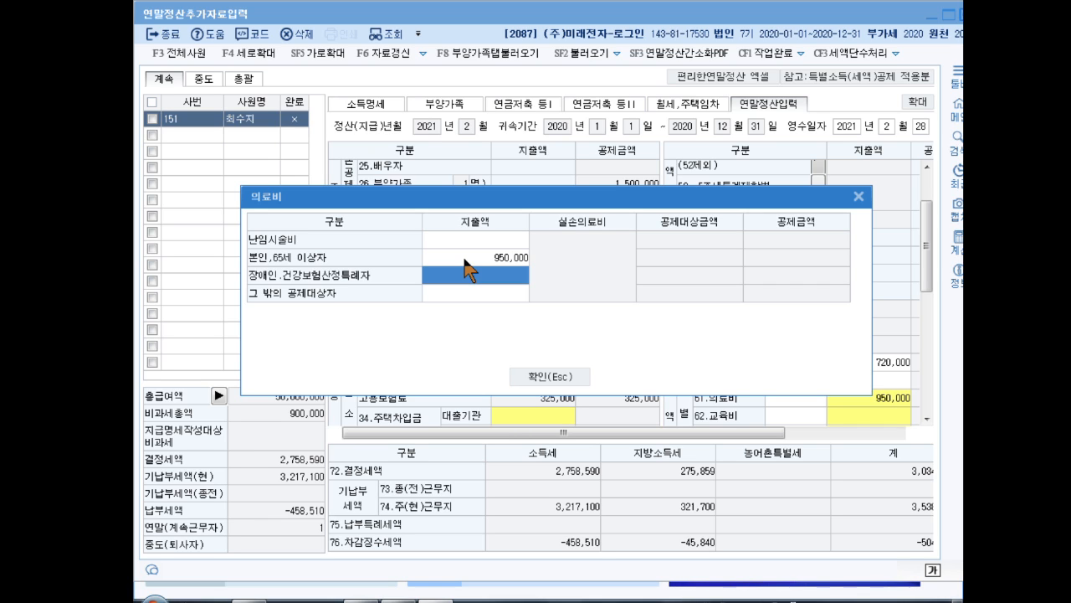
left_click(576, 375)
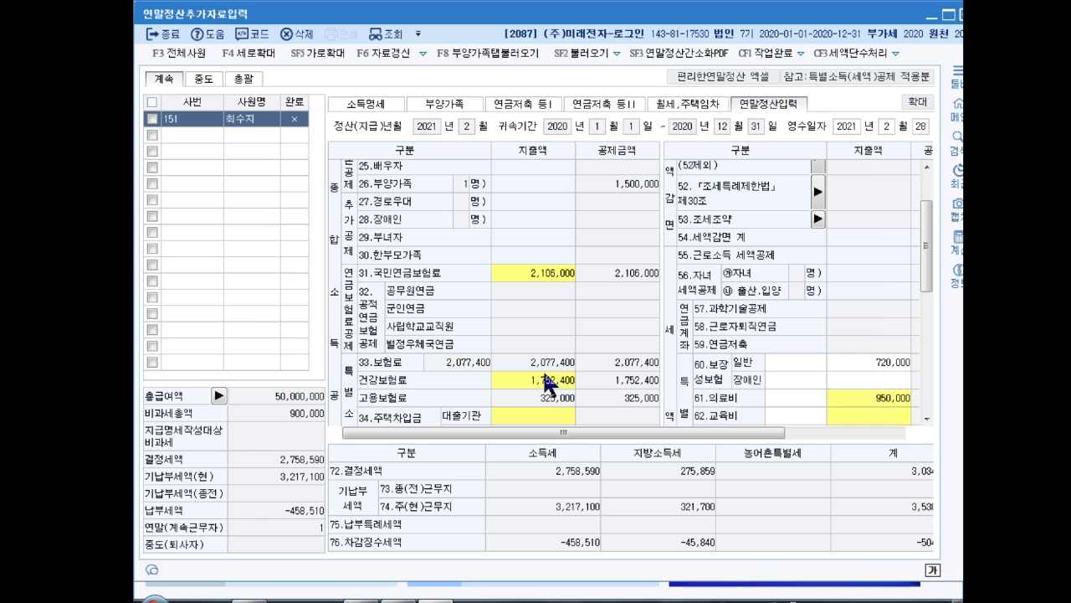
Enter 9,600,000 as the 교육비 지출액 for 본인(전액) and confirm the education expenses
scroll(925, 254, "down", 2)
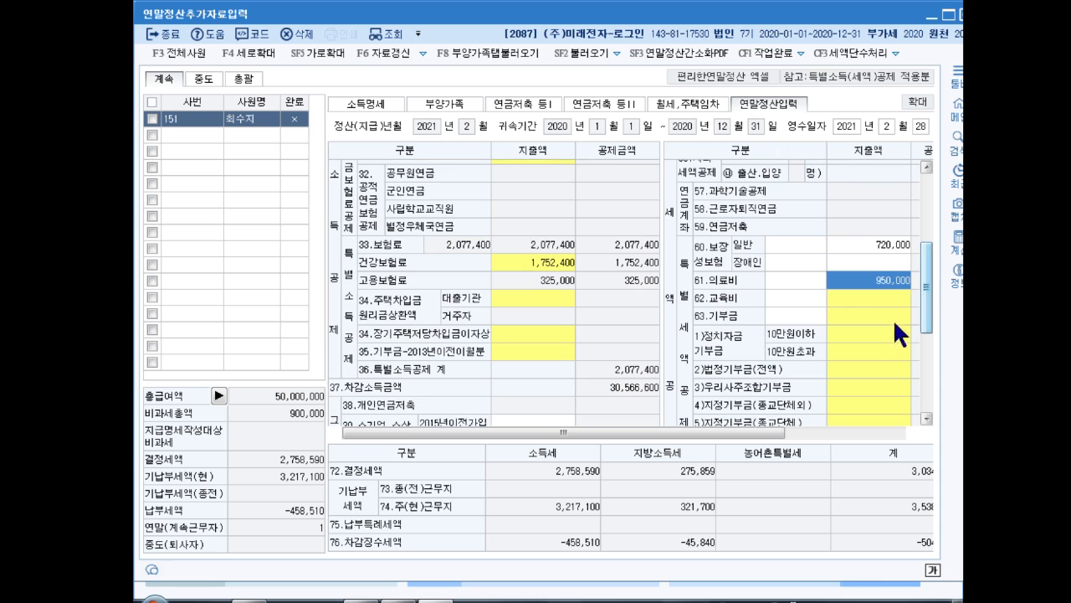
left_click(853, 297)
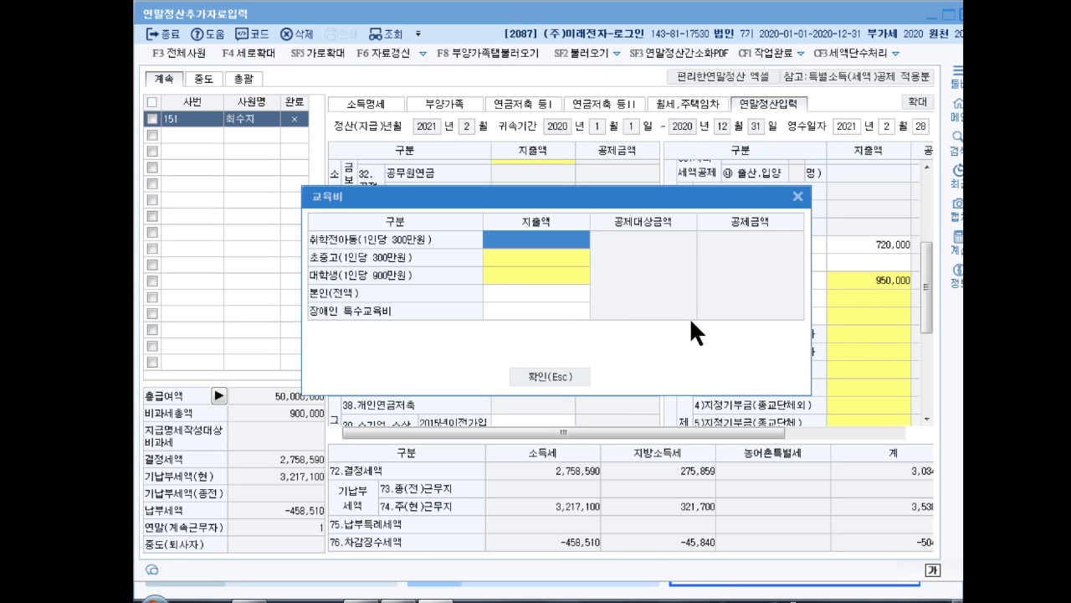
left_click(533, 295)
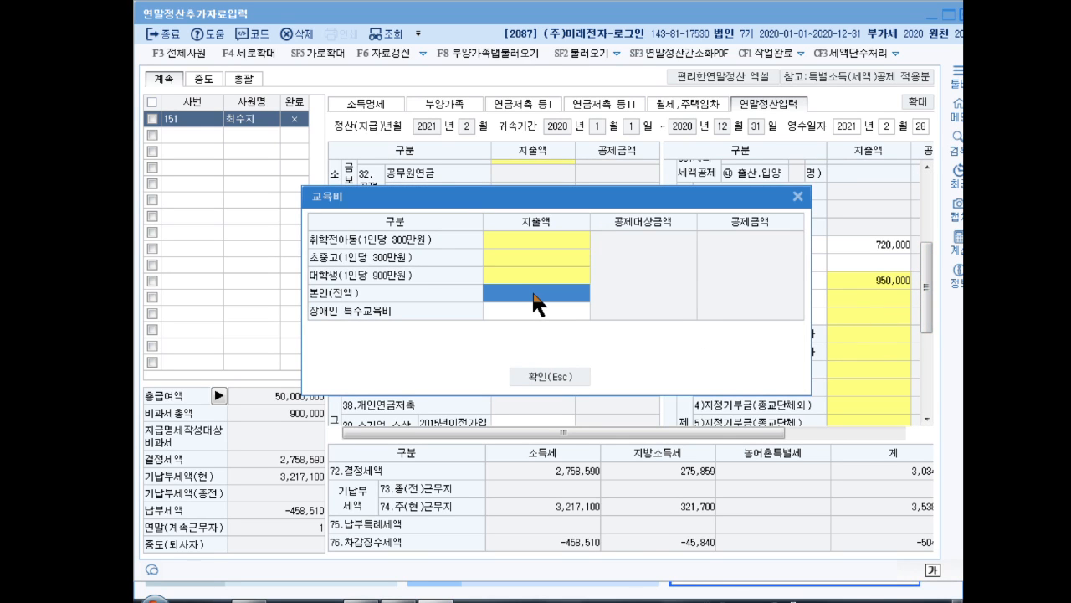
type("9600000")
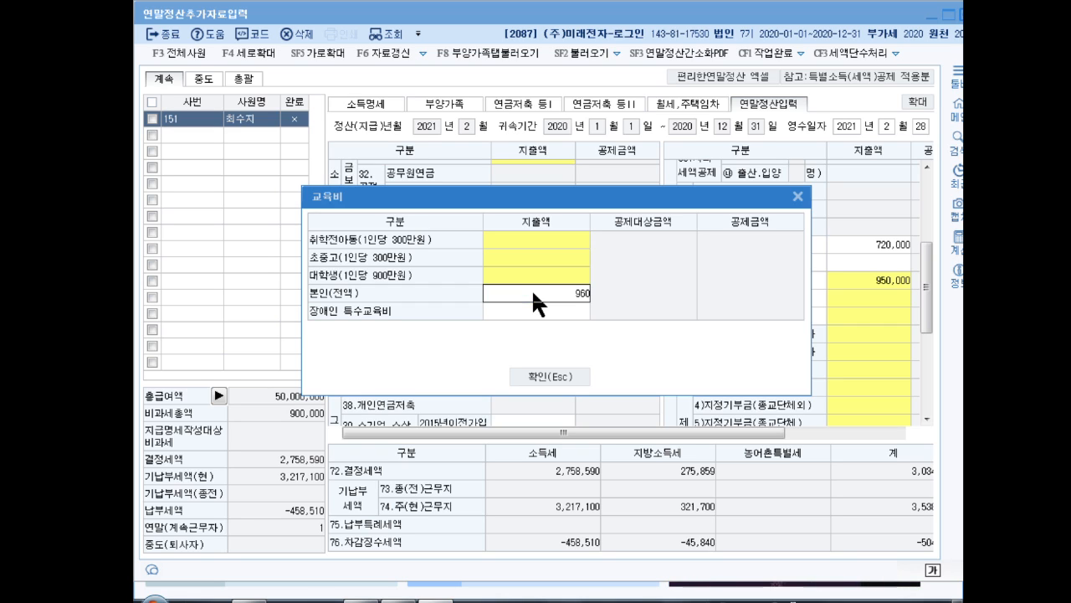
key("Return")
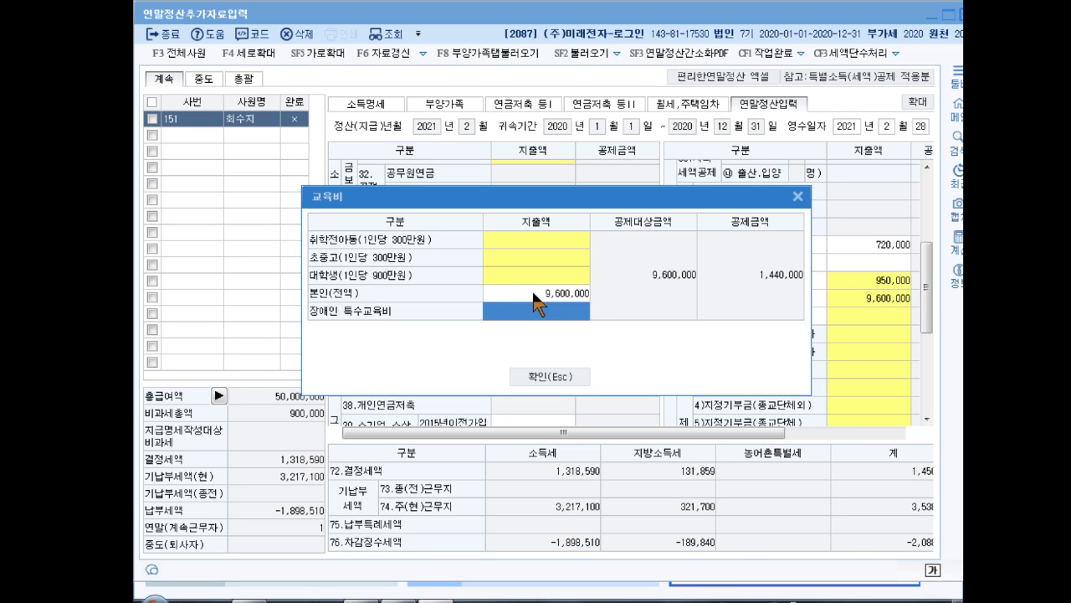
left_click(561, 374)
In the 기부금 details, enter political donations of 100,000 for 10만원 이하분 and 200,000 for 10만원 초과분
double_click(863, 405)
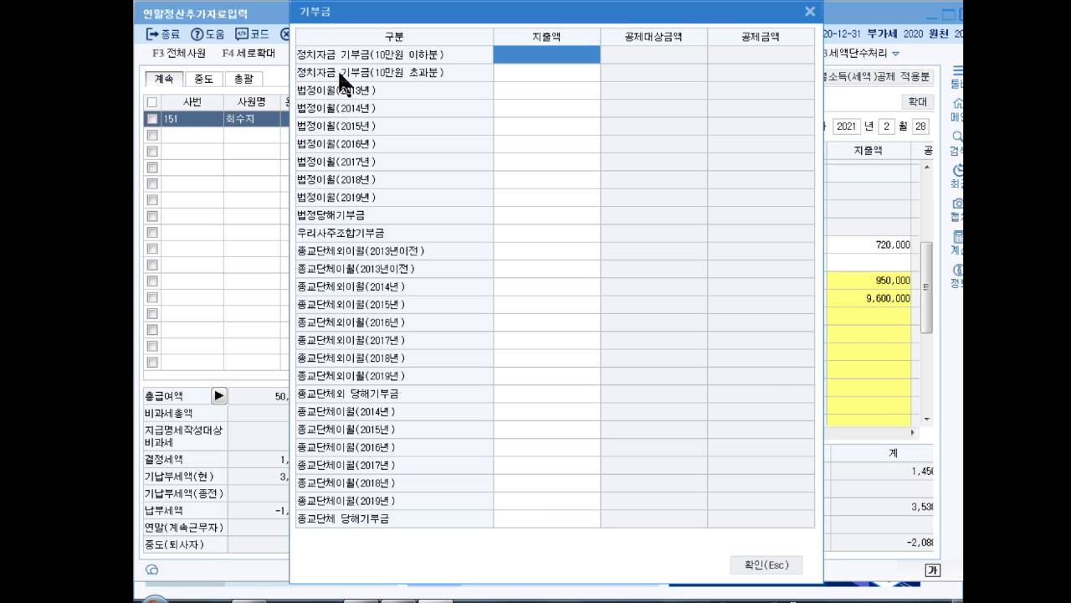
type("1000000")
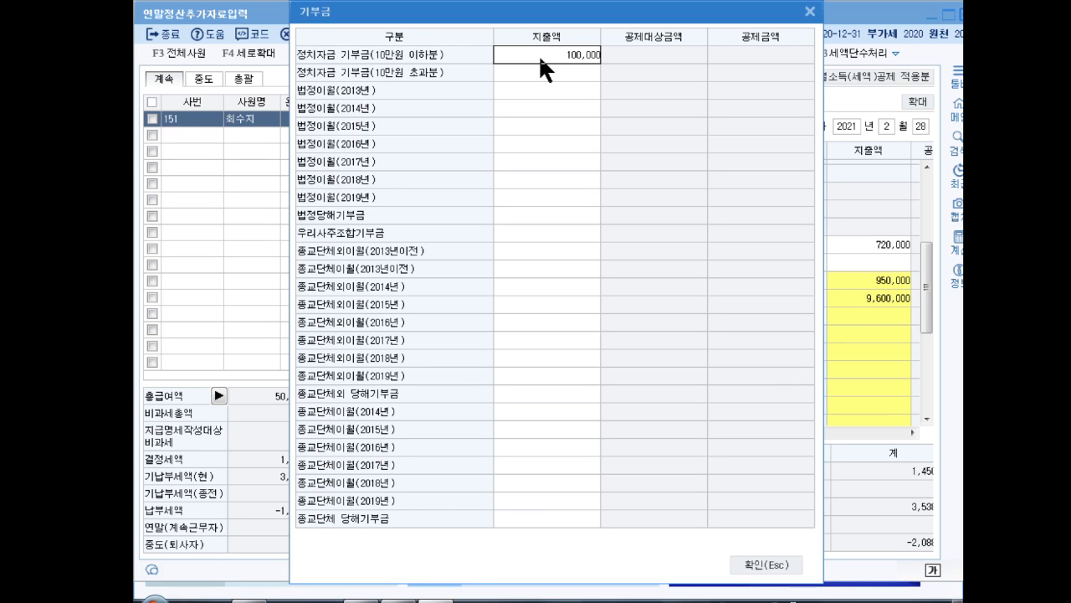
key("Return")
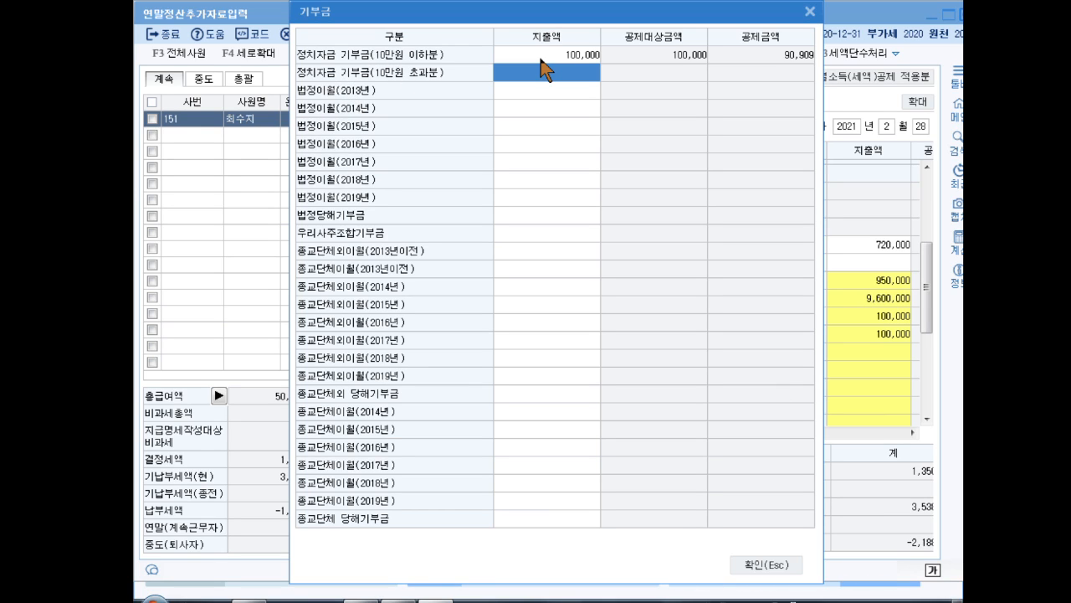
type("2000000")
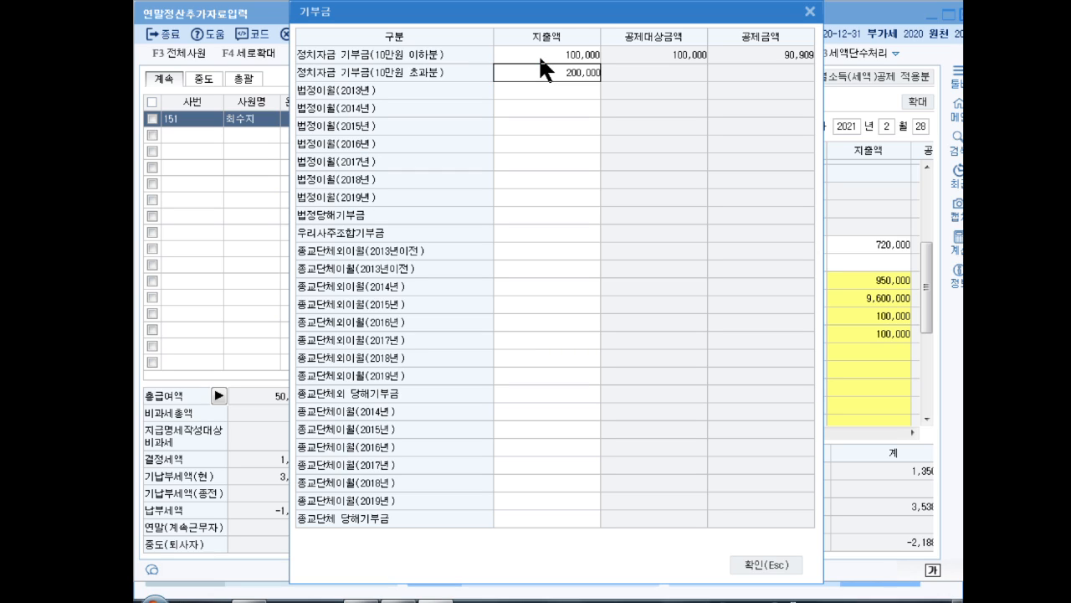
key("Return")
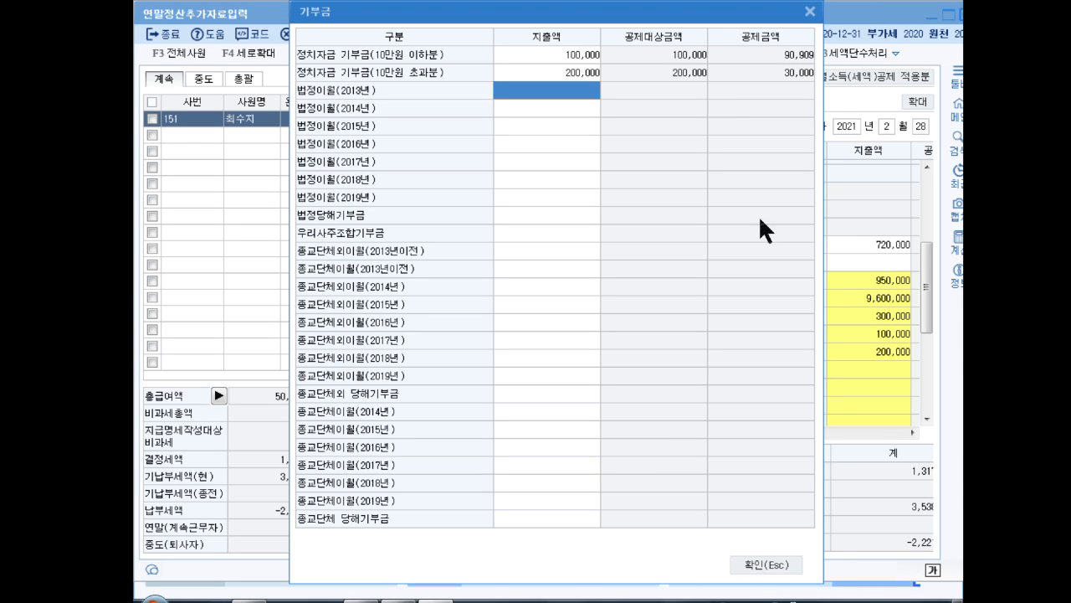
Enter 360,000 as the 종교단체외 당해기부금 and confirm the donation details
left_click(540, 393)
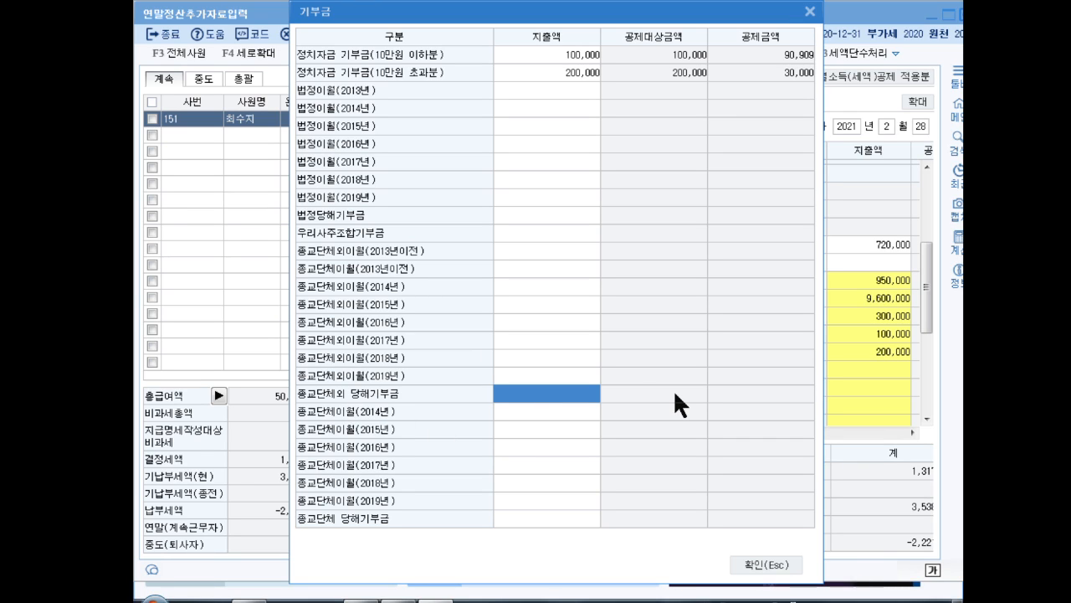
type("360,000")
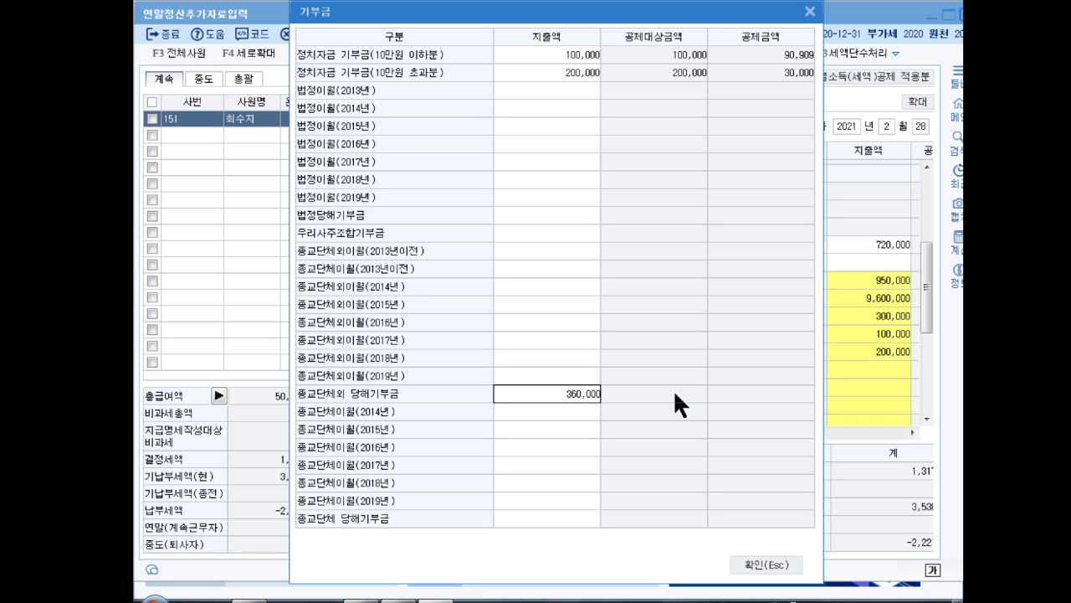
key("Return")
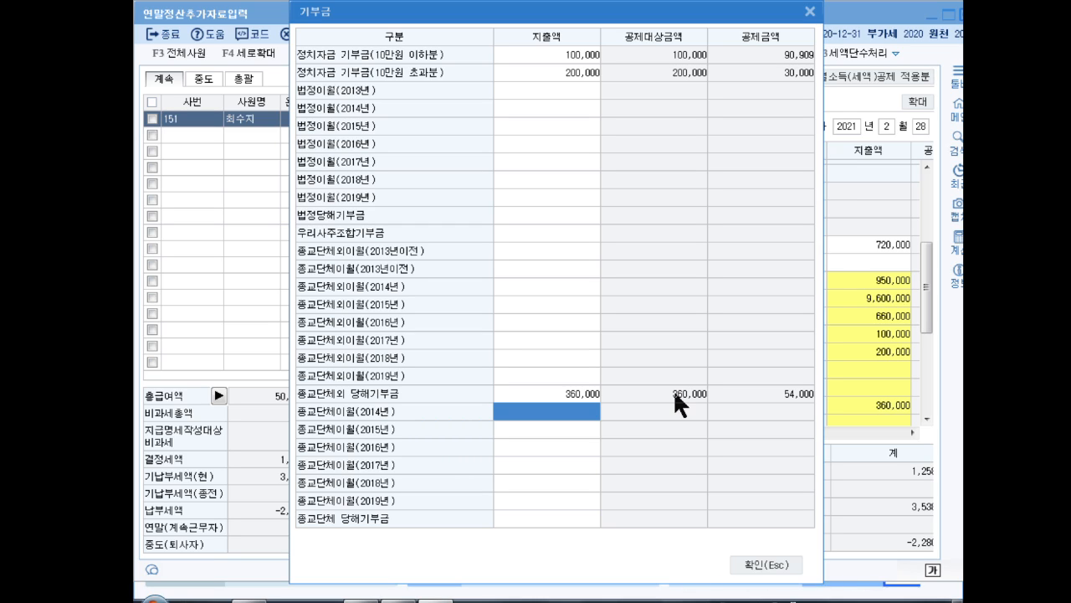
left_click(768, 567)
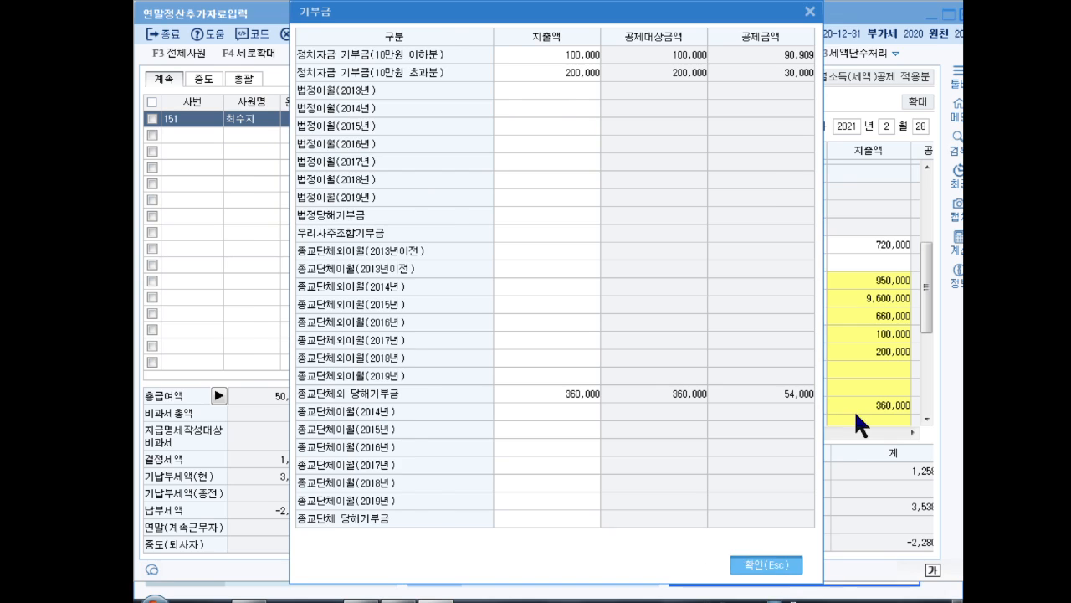
In the 42.신용카드 등 사용액 details, enter 15,000,000 for 신용카드 and 250,000 for 현금영수증
left_click_drag(925, 299, 927, 326)
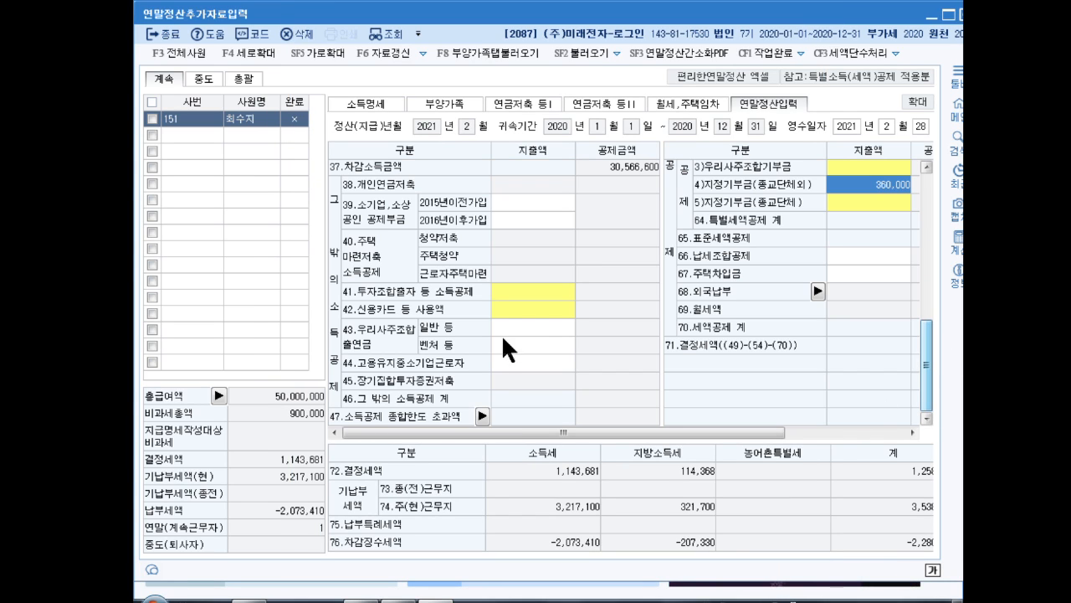
double_click(513, 302)
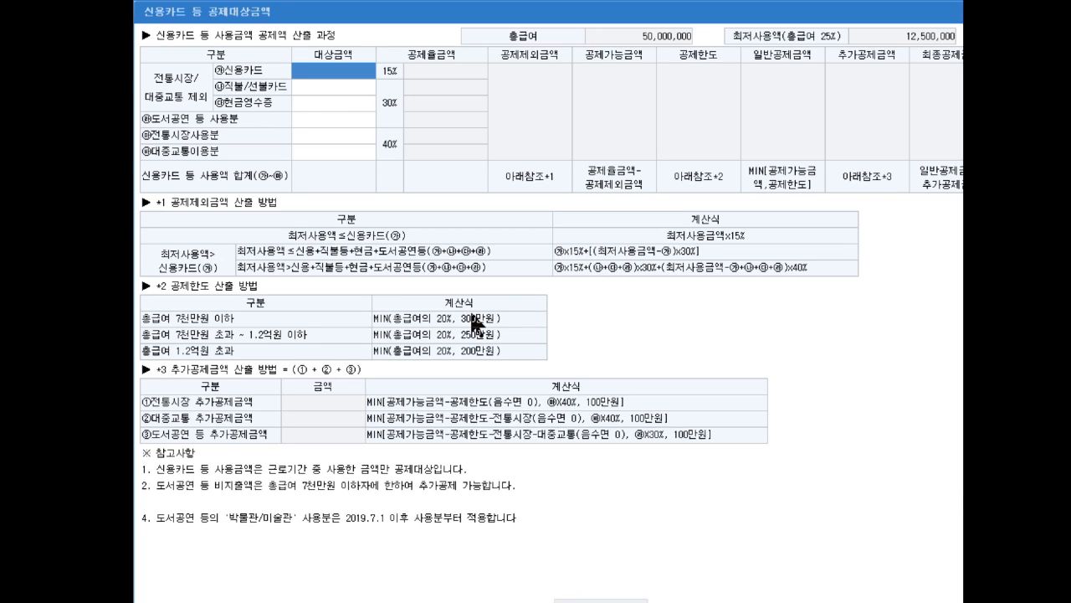
type("15000000")
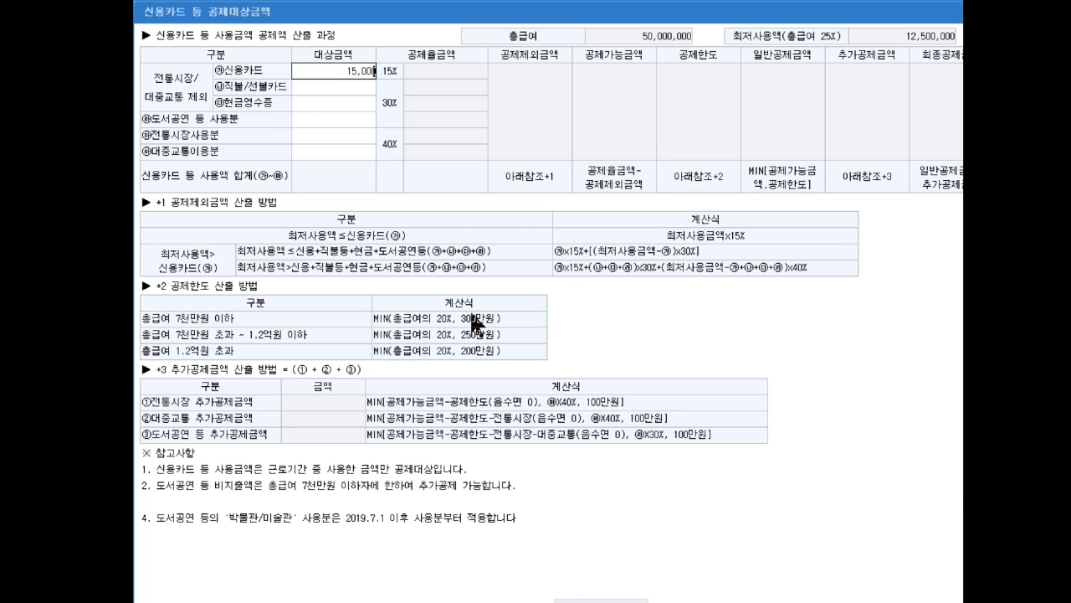
key("Return")
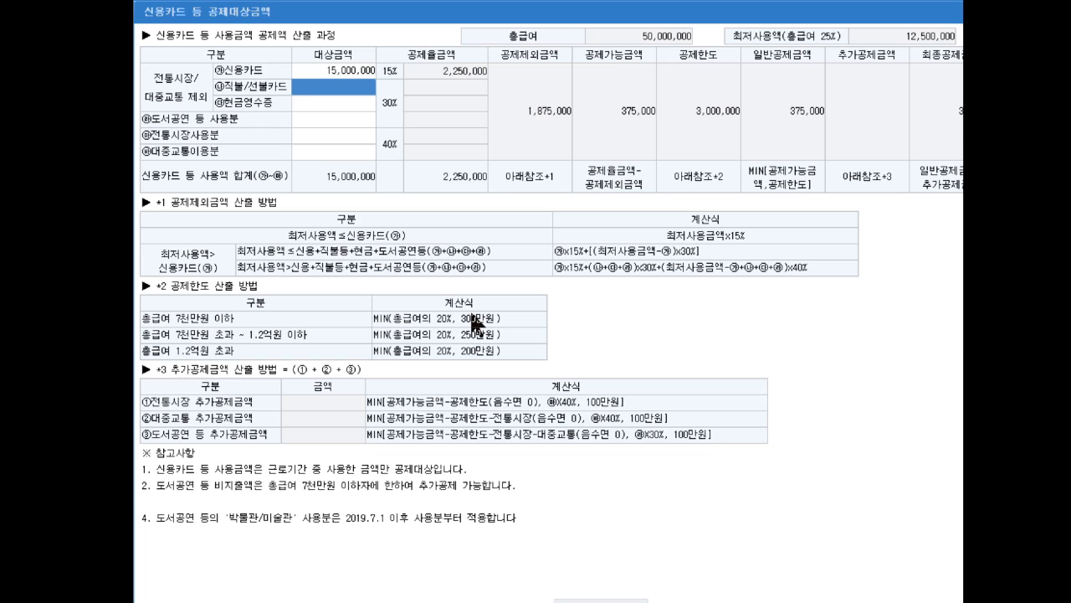
key("Return")
type("2500000")
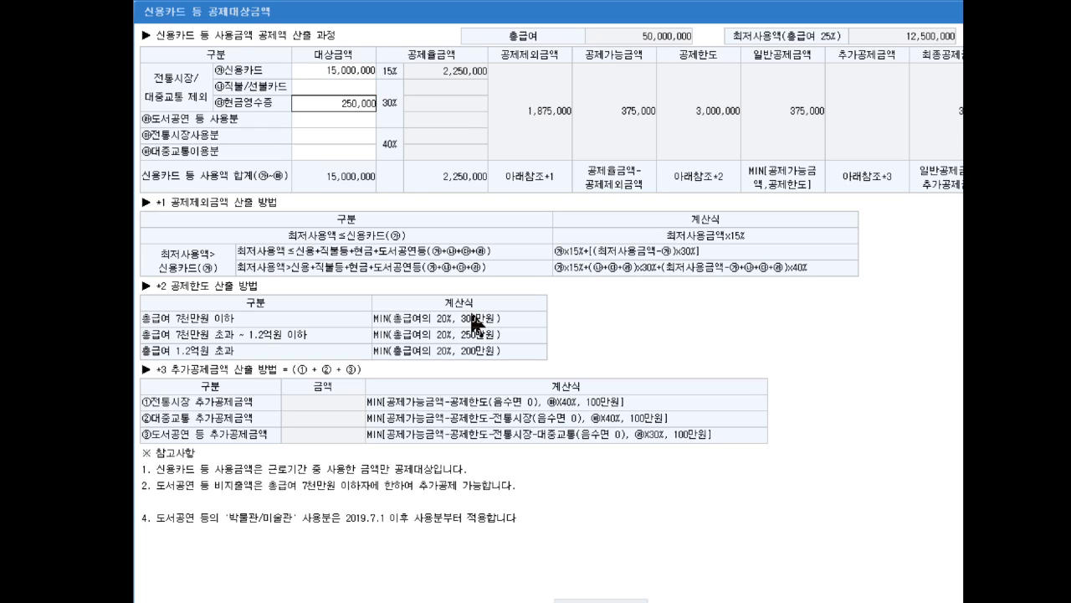
key("Return")
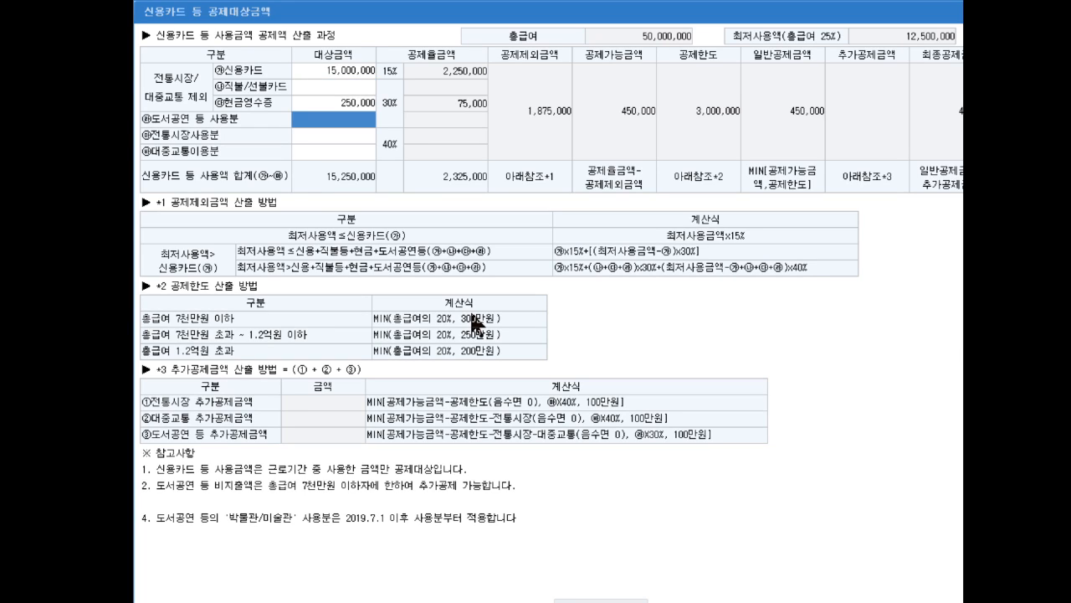
Enter 150,000 for 대중교통이용분 and confirm the card usage details
key("Return")
key("Return")
type("1500000")
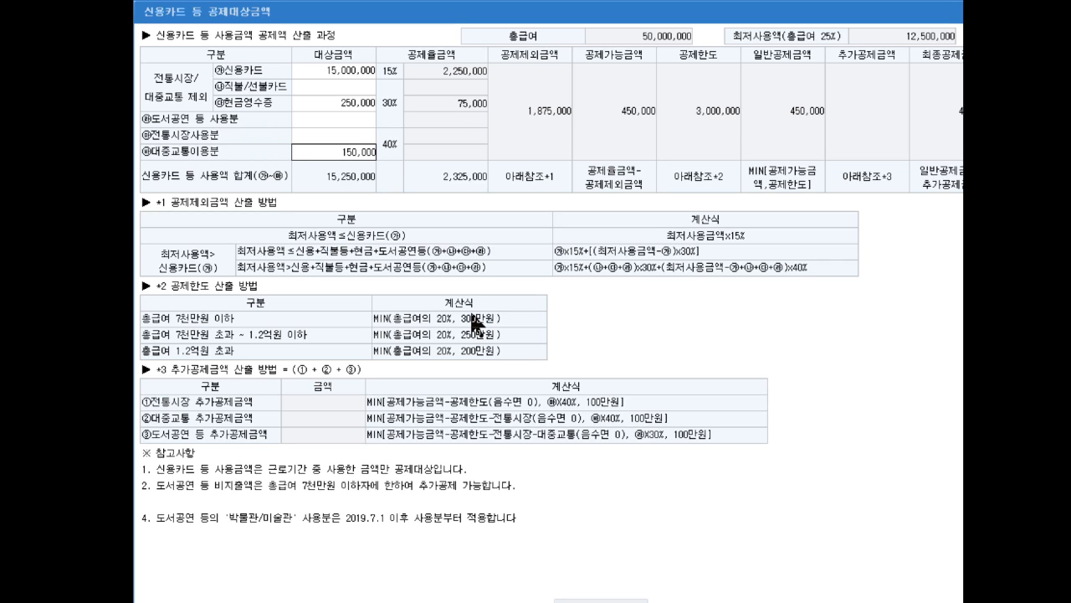
key("Return")
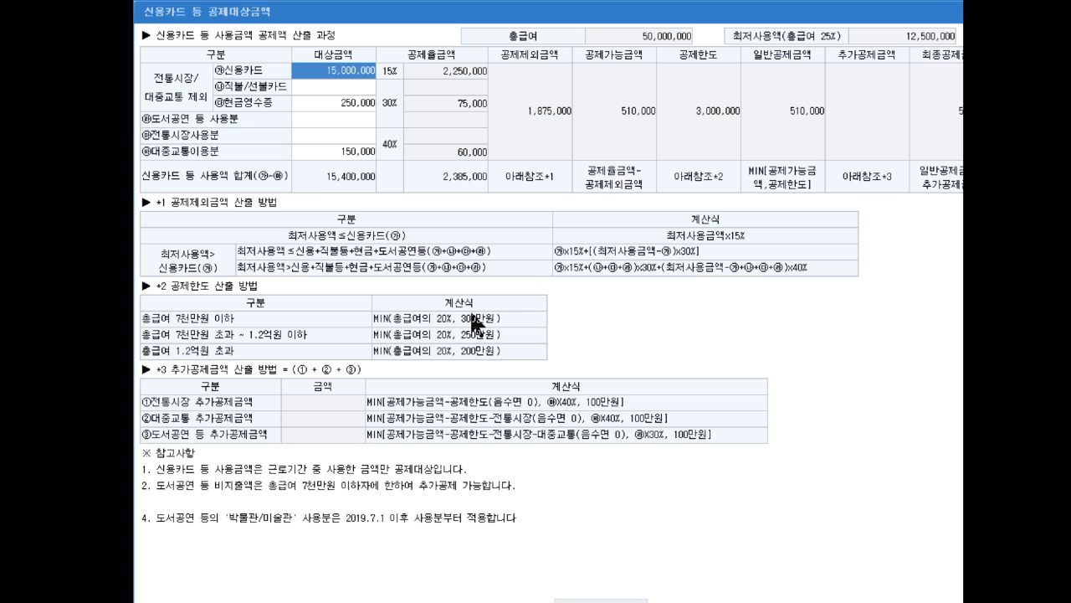
left_click(617, 601)
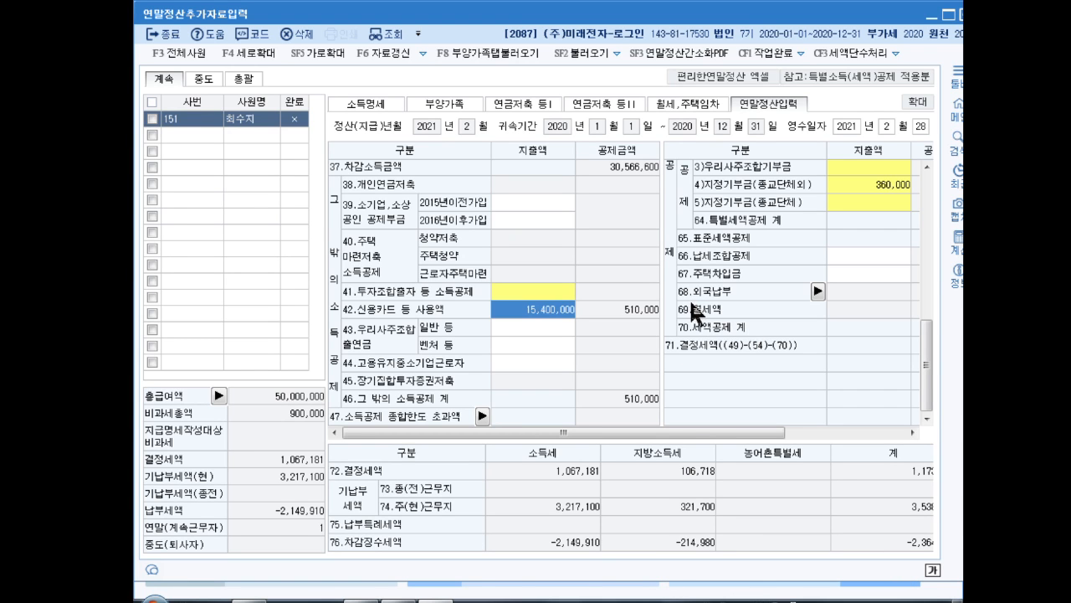
Reopen the 의료비 details, add 900,000 for 그 밖의 공제대상자, and confirm
left_click_drag(925, 353, 925, 308)
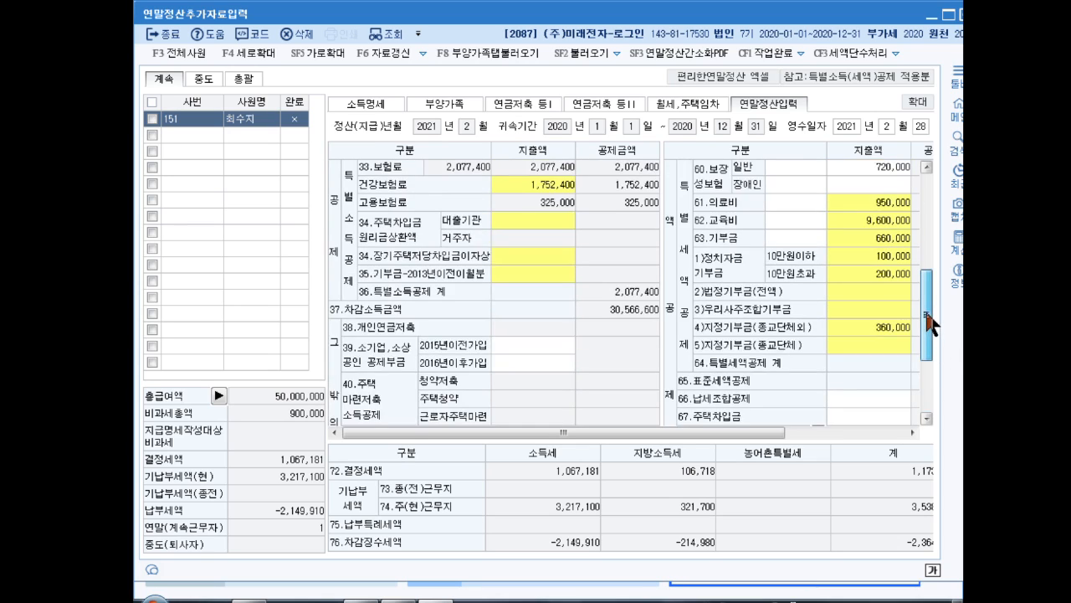
left_click(853, 221)
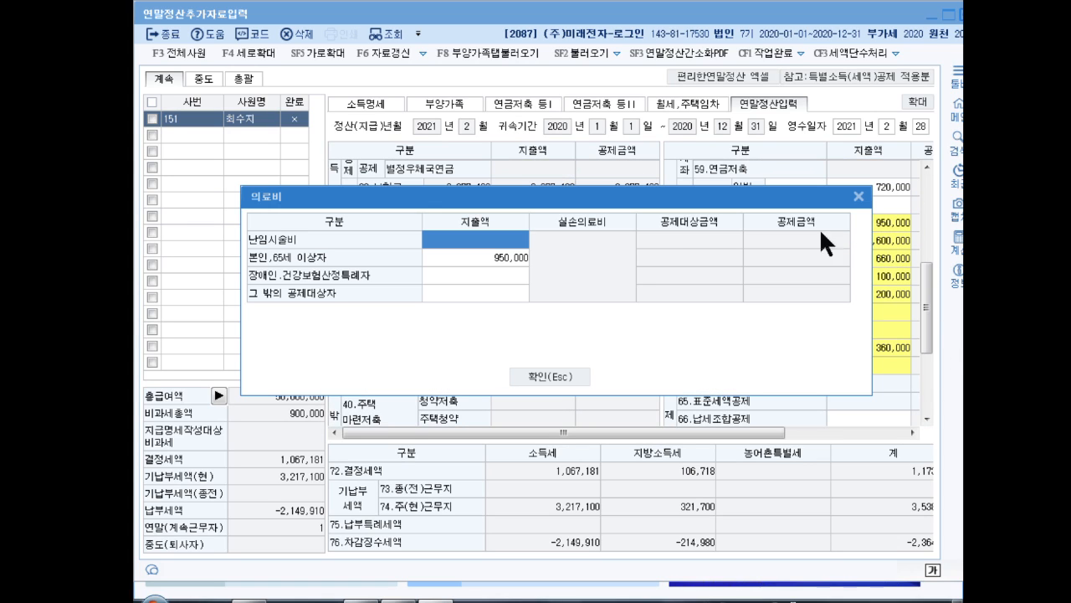
left_click(462, 294)
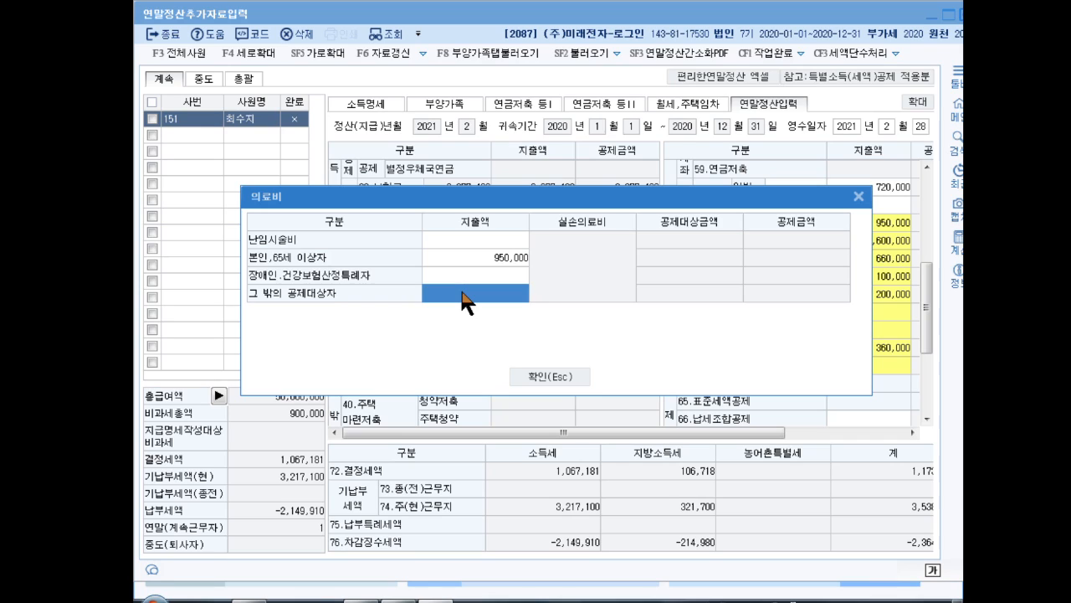
type("9000000")
key("Return")
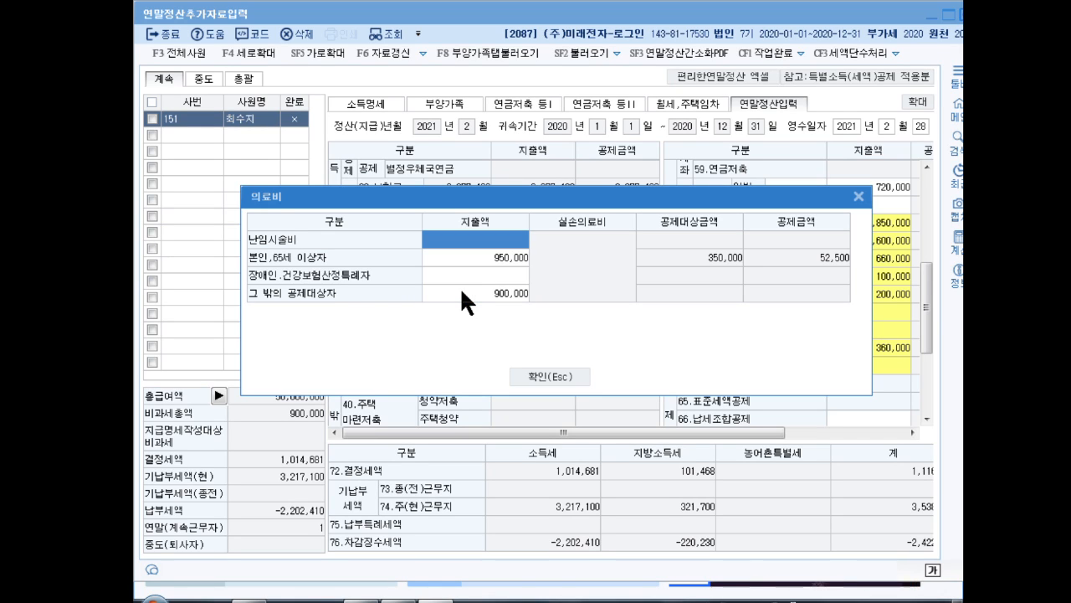
left_click(548, 377)
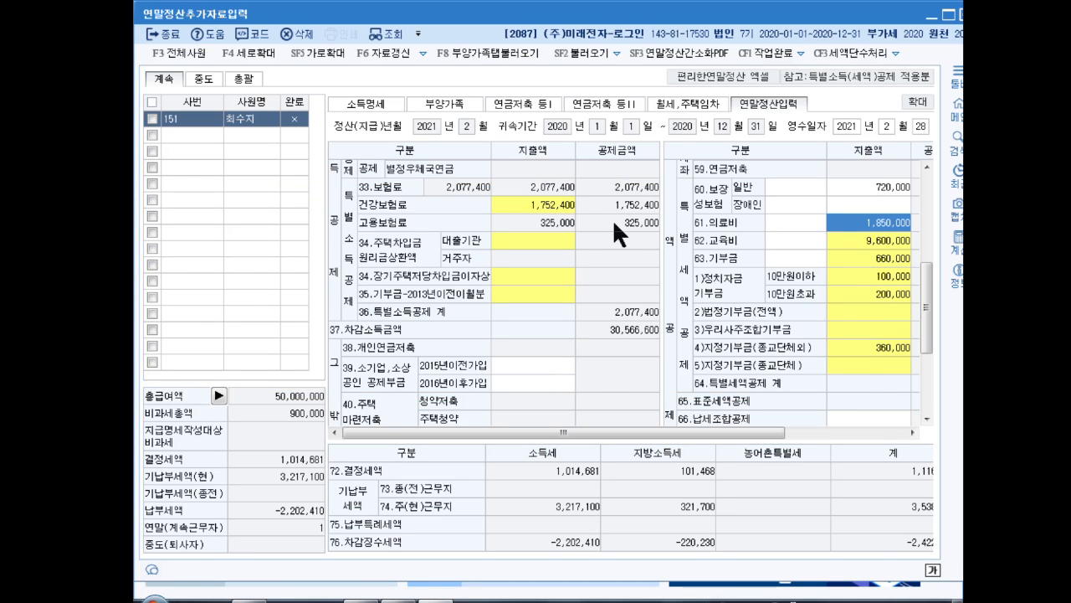
Reopen the 교육비 details and enter 300,000 as the 지출금액 for 취학전아동
left_click(832, 243)
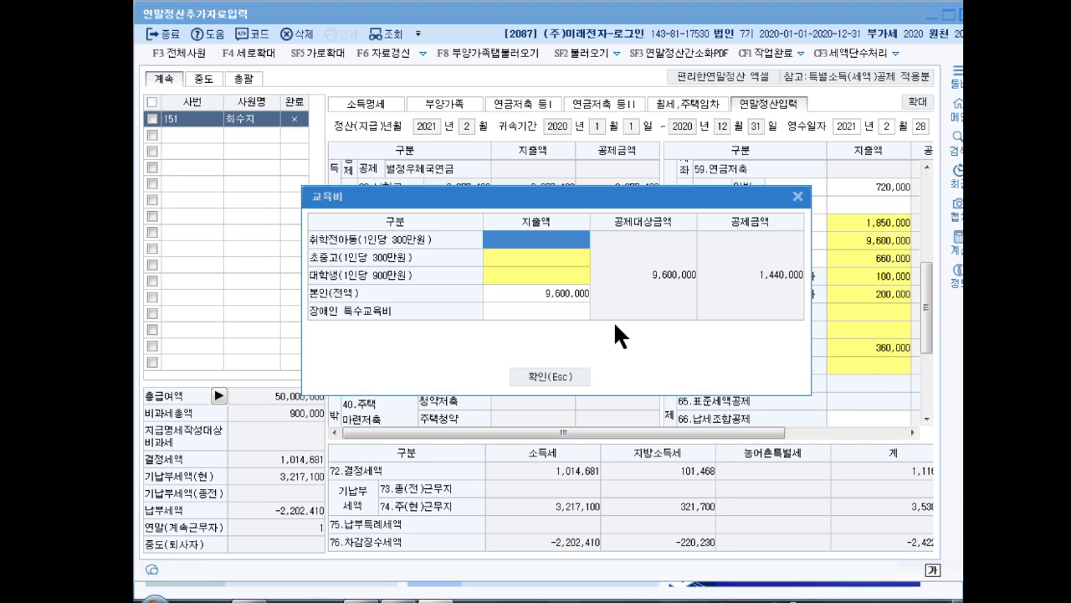
double_click(528, 240)
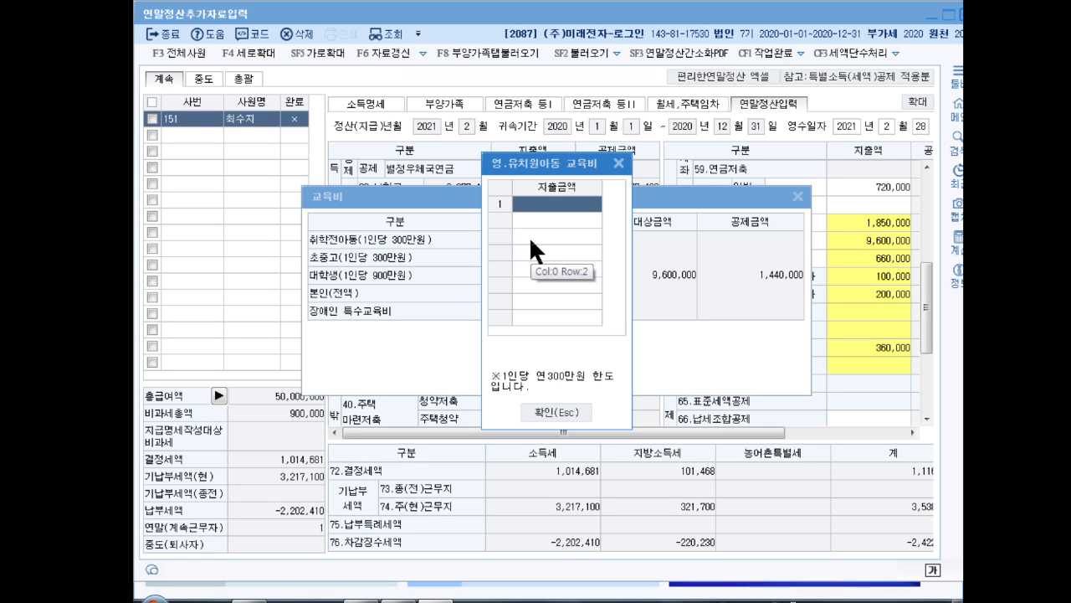
type("3000000")
key("Return")
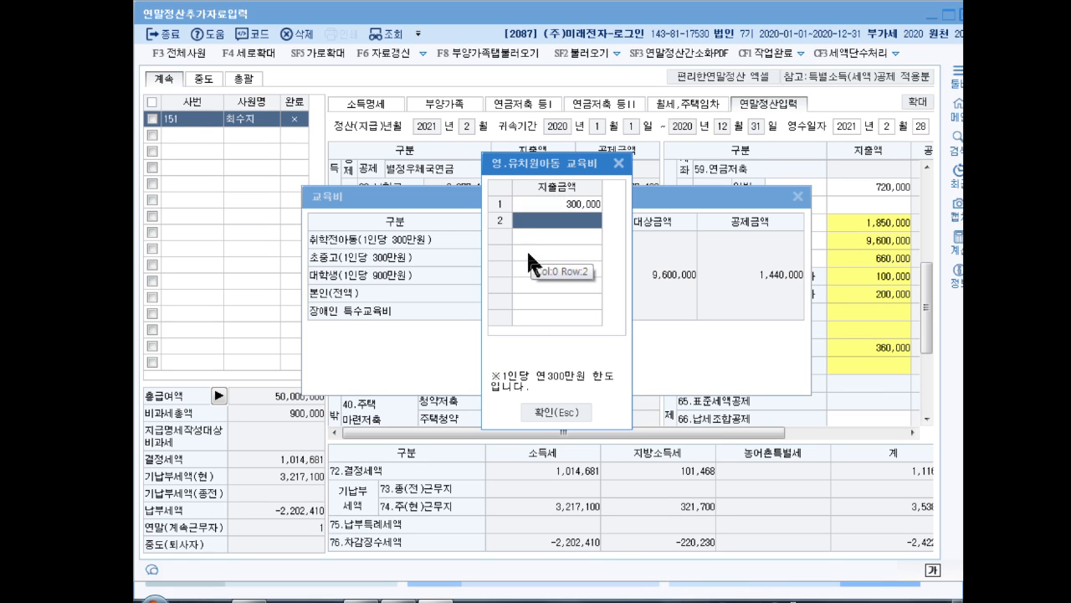